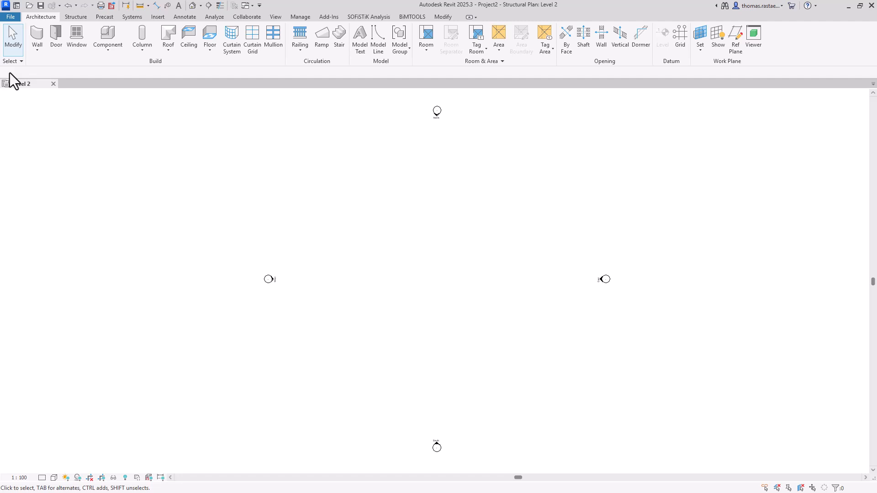
Disable the Systems tab's mechanical, electrical and piping tools in the user interface options.
left_click(6, 18)
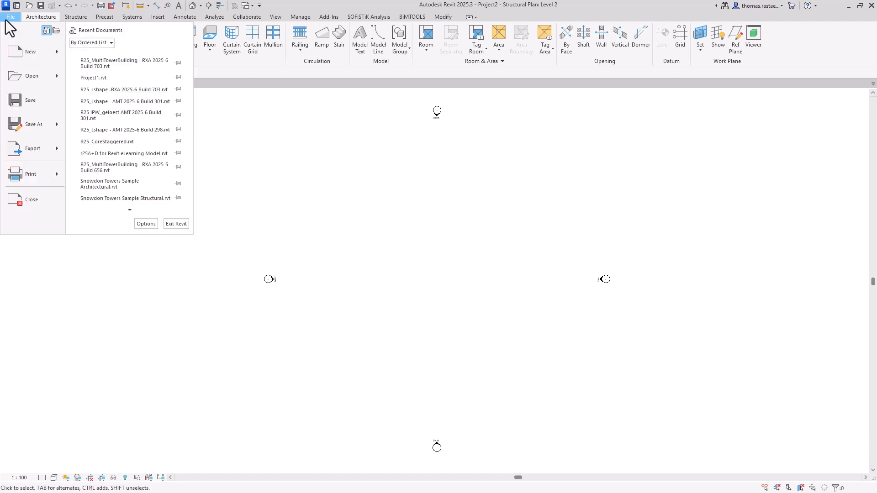
scroll(160, 201, "down", 1)
left_click(146, 223)
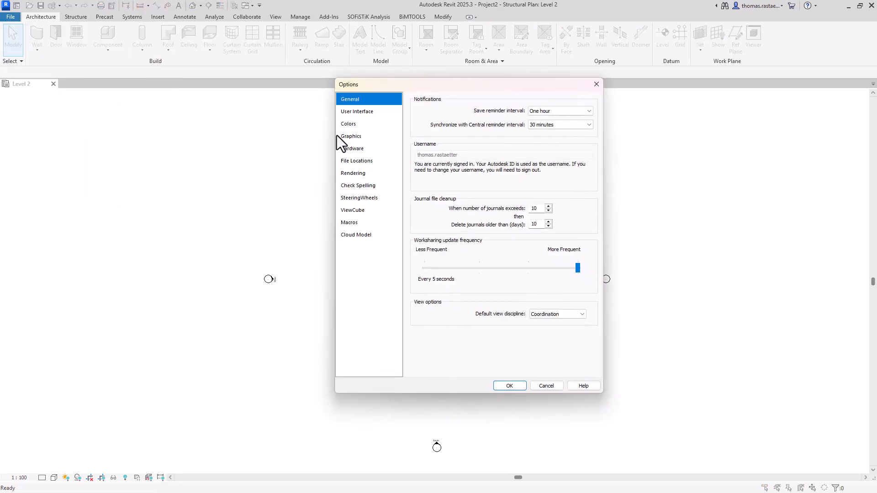
left_click(353, 113)
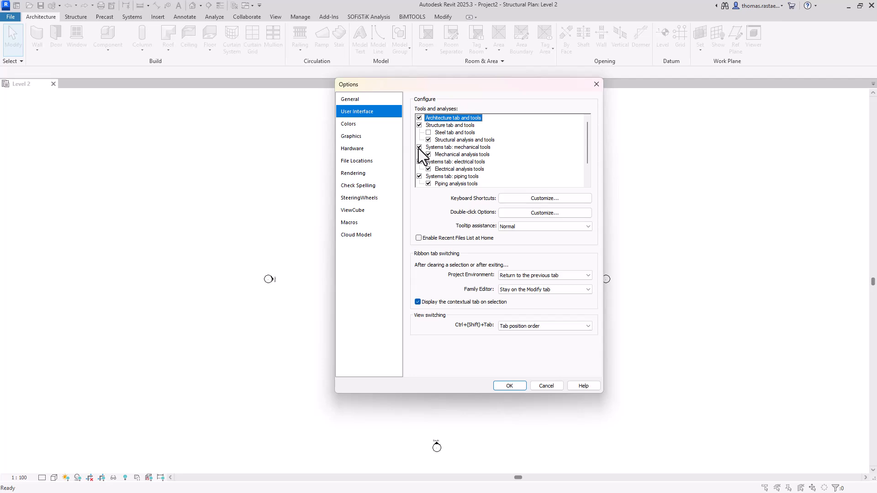
left_click(419, 147)
left_click(418, 162)
left_click(418, 177)
scroll(418, 179, "down", 1)
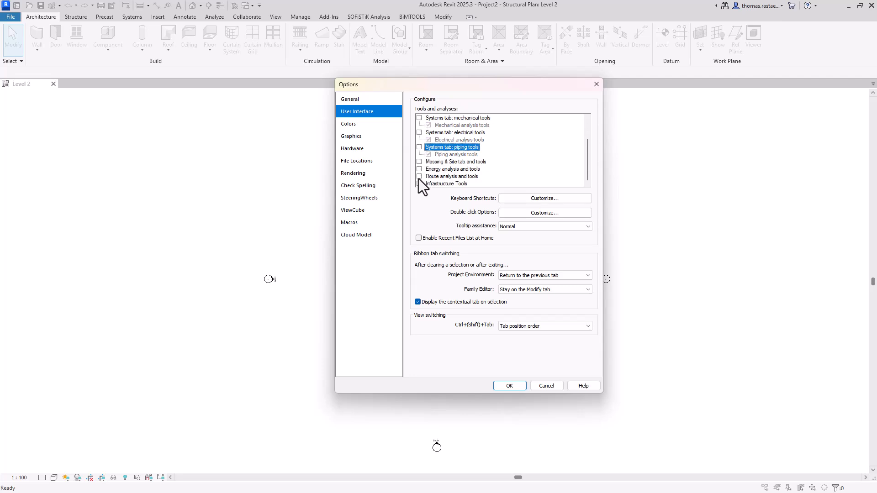
left_click(505, 388)
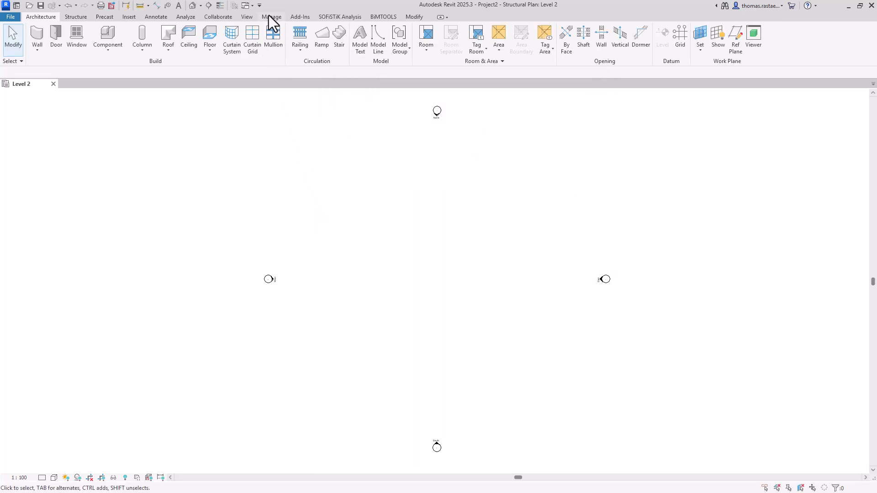
Set the project length units to meters with 2 decimal places and the unit symbol m.
left_click(271, 17)
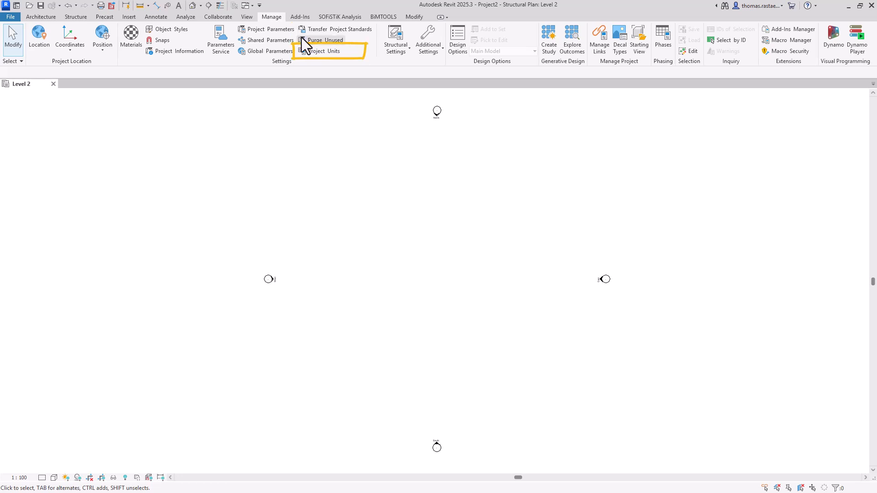
left_click(314, 51)
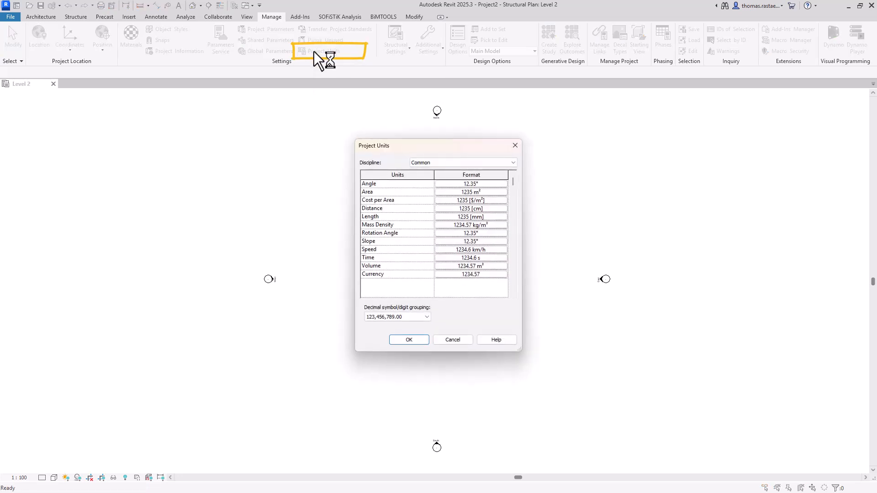
left_click(442, 219)
left_click(455, 201)
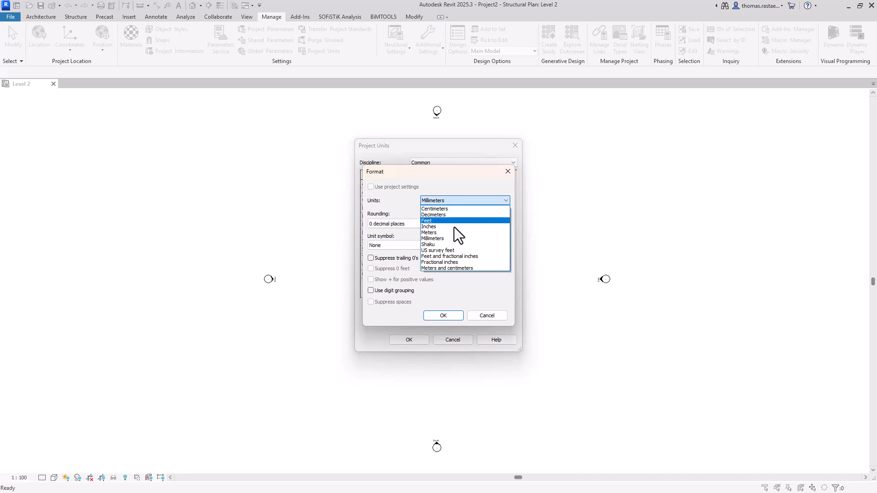
left_click(450, 233)
left_click(402, 224)
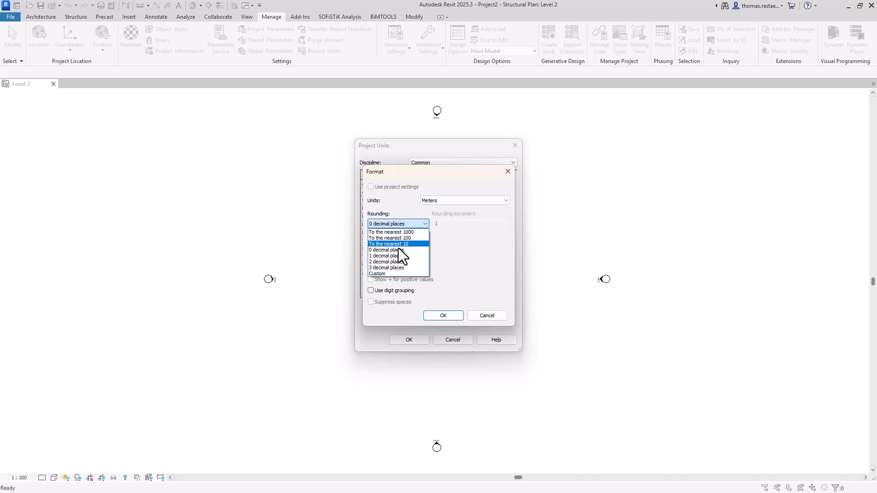
left_click(395, 262)
left_click(388, 246)
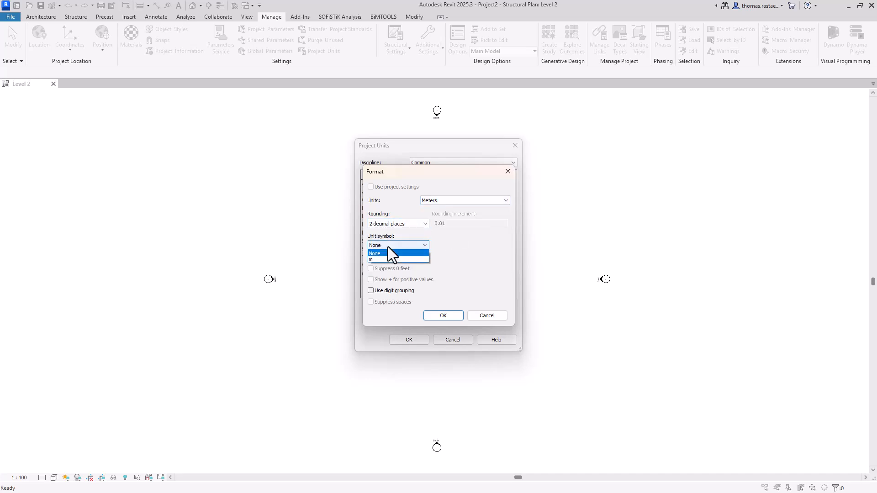
left_click(391, 259)
left_click(433, 315)
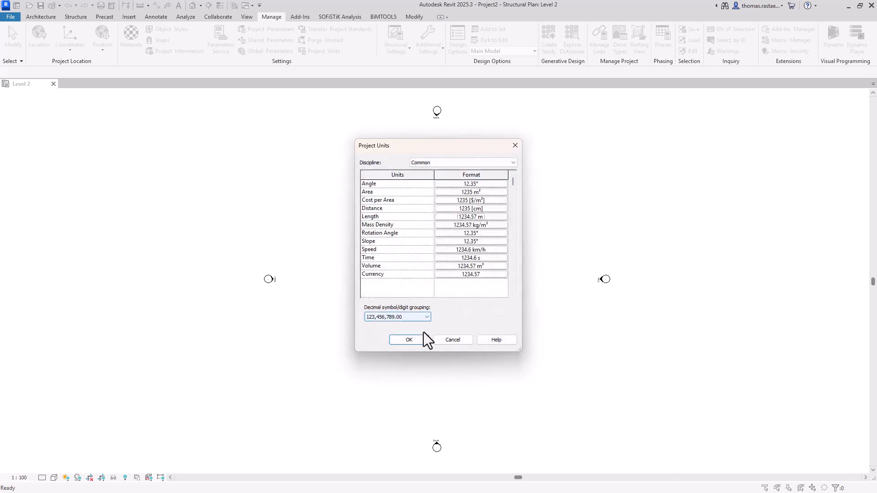
left_click(417, 341)
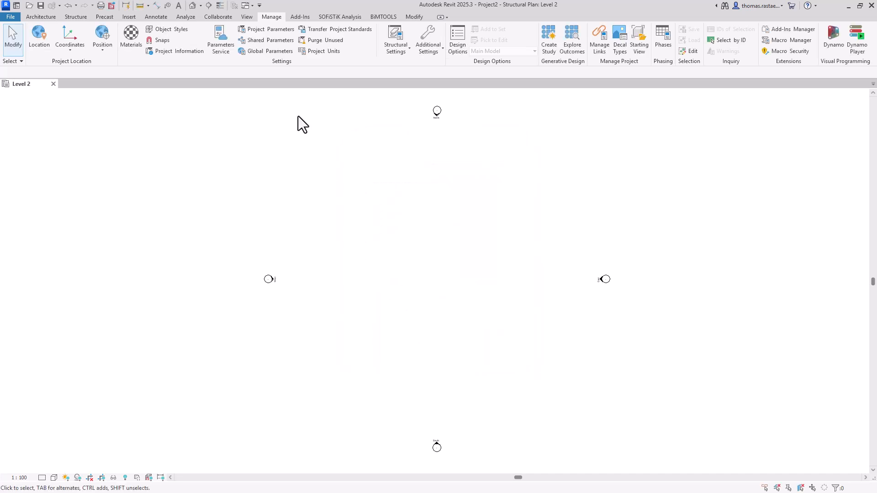
Turn on the display of Properties and the Project Browser.
left_click(246, 17)
left_click(814, 44)
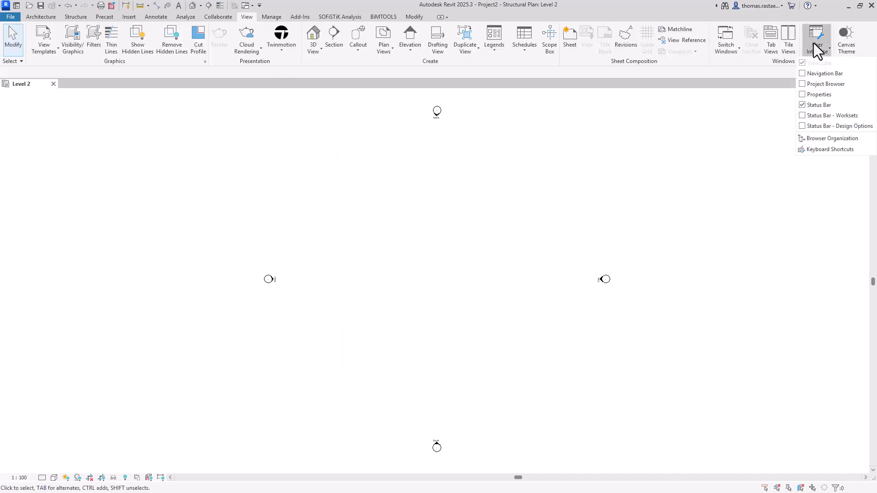
left_click(828, 93)
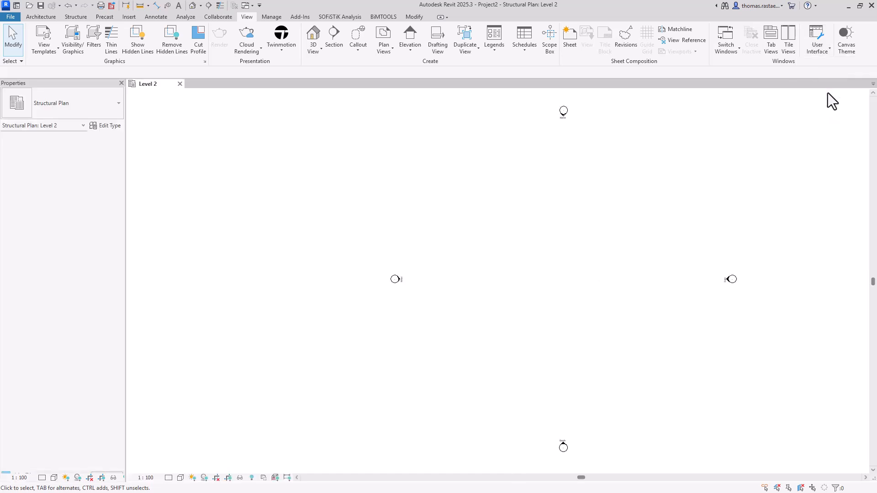
left_click(401, 279)
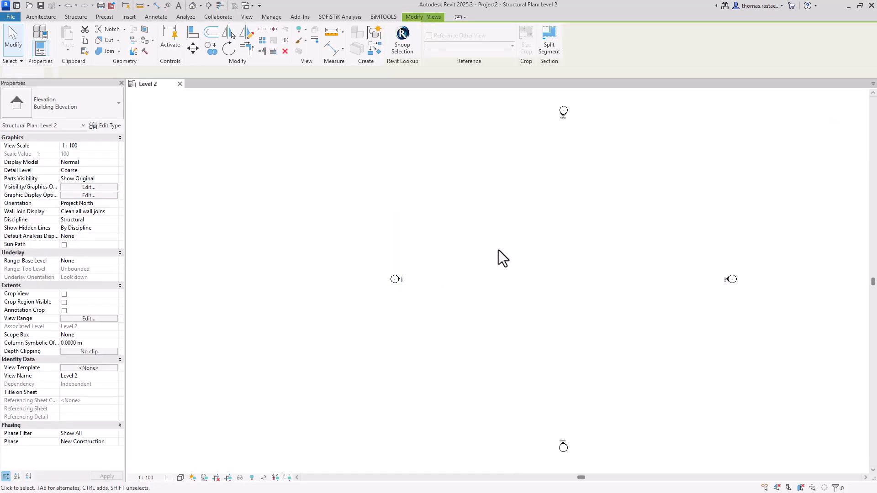
left_click(826, 50)
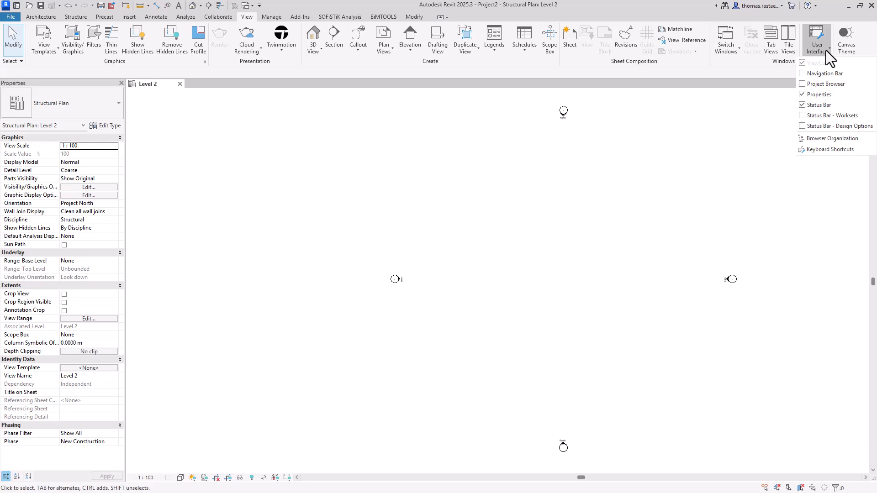
left_click(821, 82)
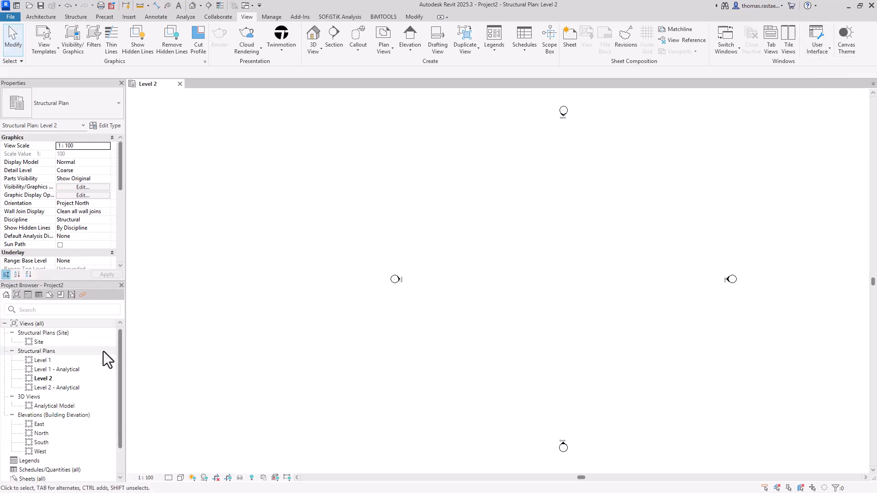
Delete the Level 1 - Analytical, Level 2 - Analytical and Site structural plan views from the project.
scroll(103, 353, "down", 3)
scroll(102, 356, "up", 3)
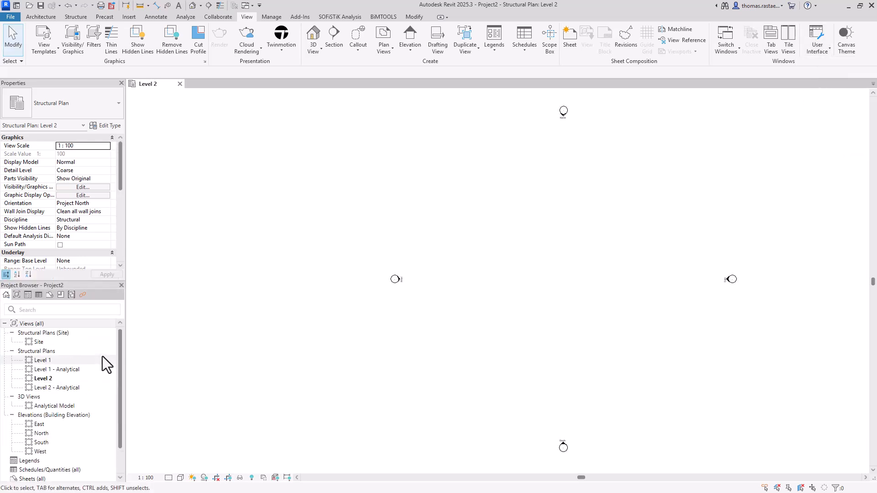
left_click(99, 372)
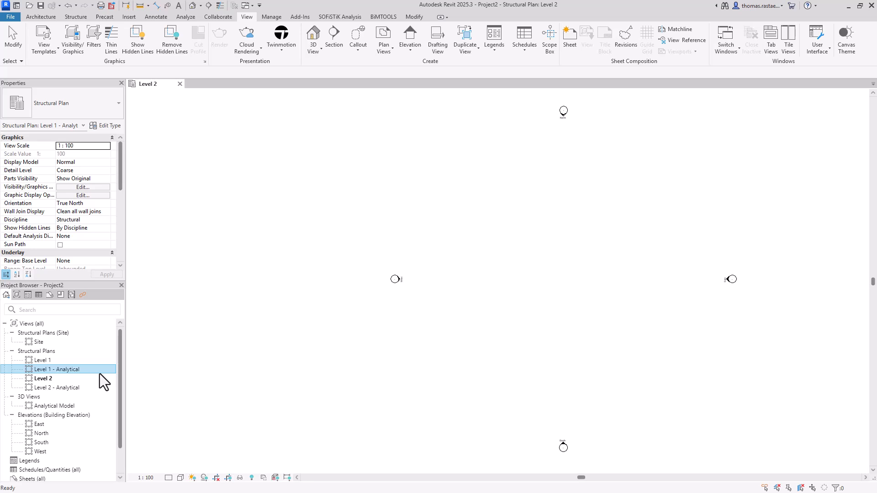
key("Delete")
left_click(95, 381)
key("Delete")
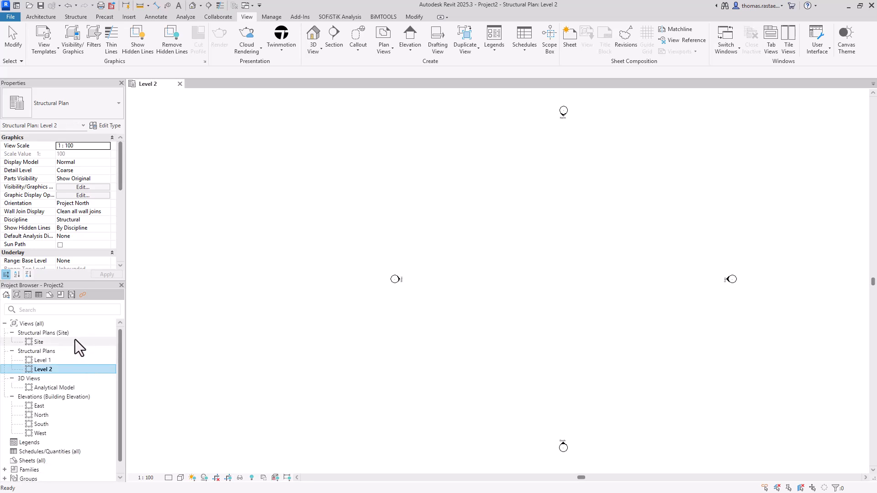
left_click(75, 342)
key("Delete")
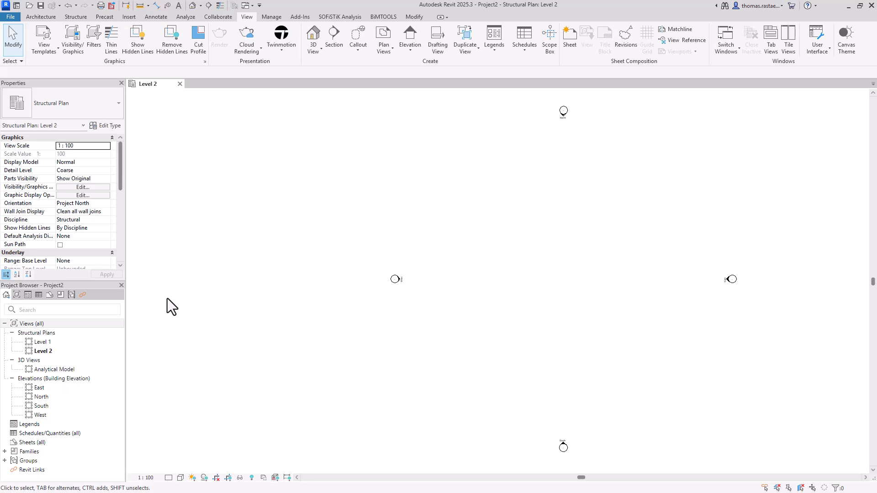
Open the default 3D view, the South elevation and the Level 1 structural plan.
left_click(194, 5)
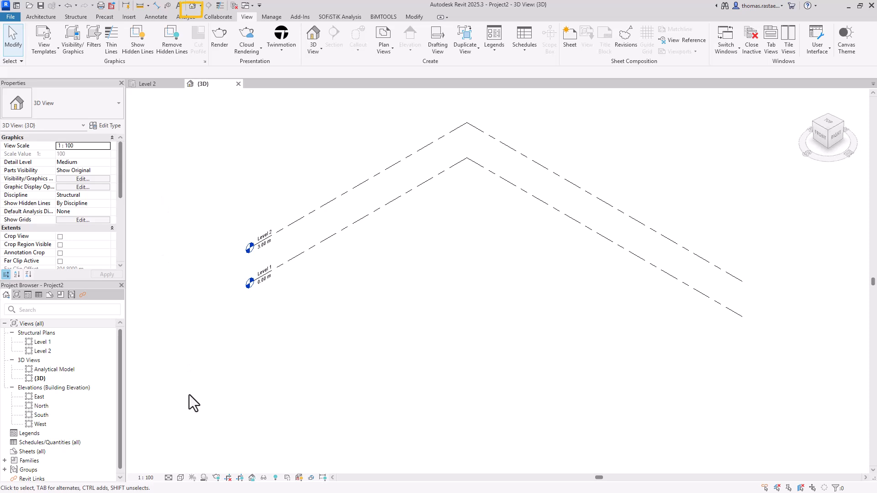
left_click(92, 415)
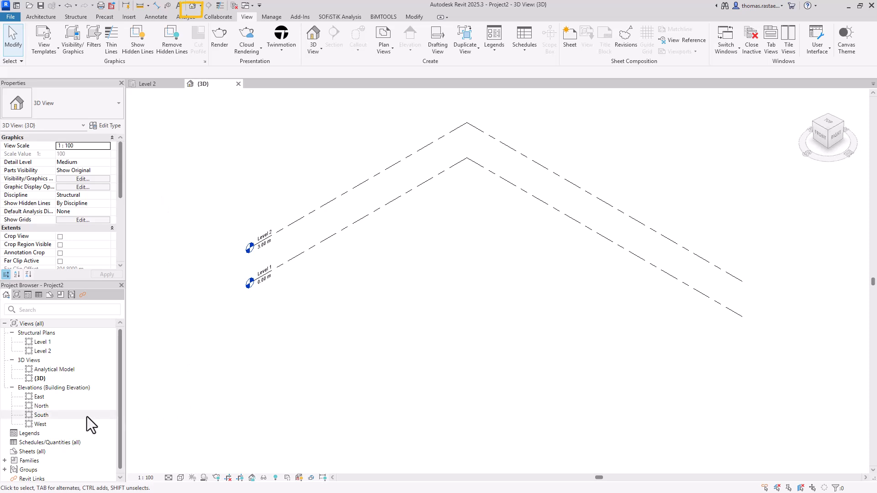
double_click(87, 416)
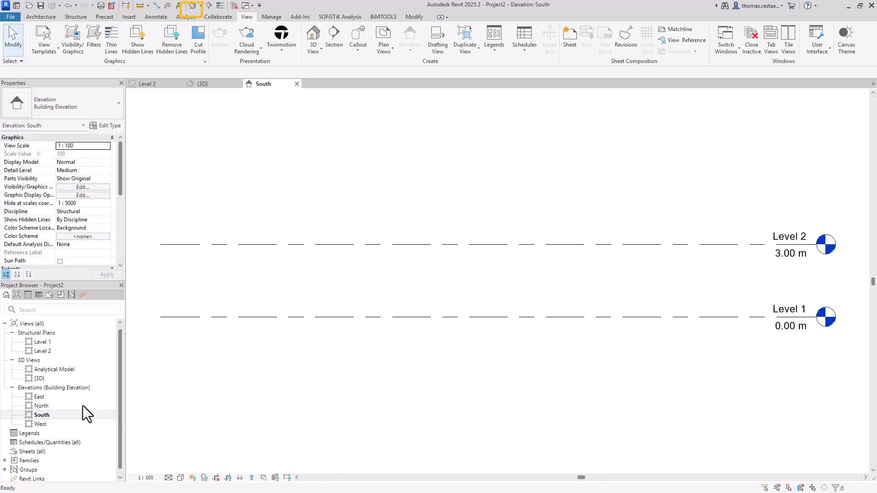
double_click(63, 342)
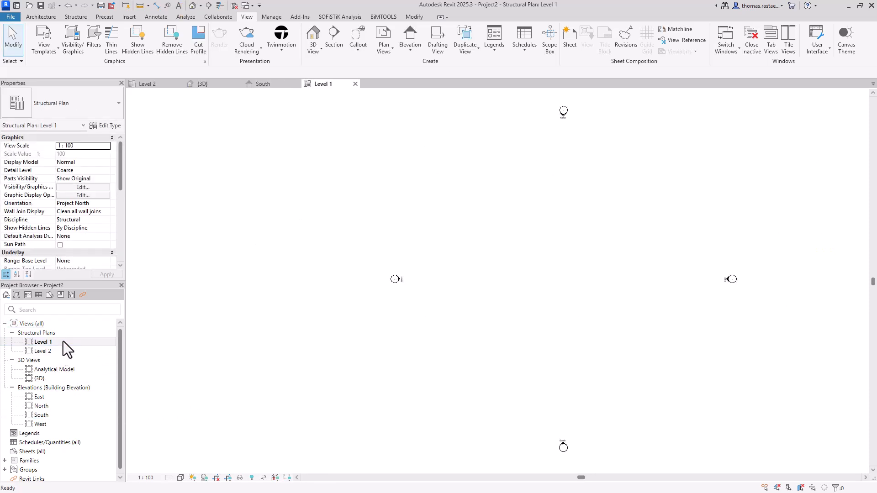
Close the Level 2 view and tile the remaining open views, fitting the levels in the South and 3D views.
left_click(180, 83)
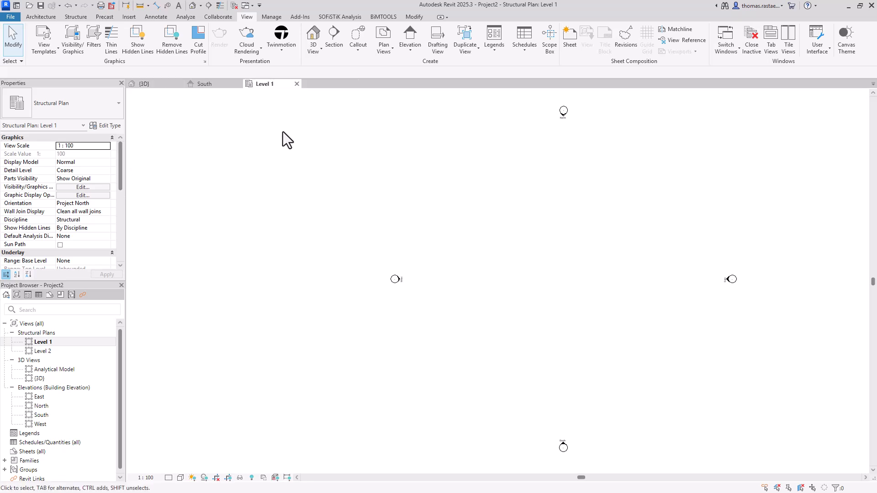
left_click(786, 45)
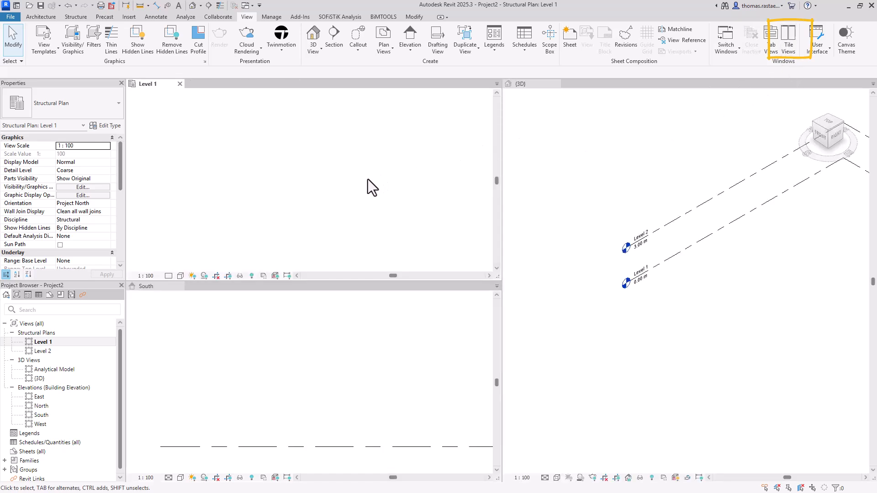
left_click(343, 353)
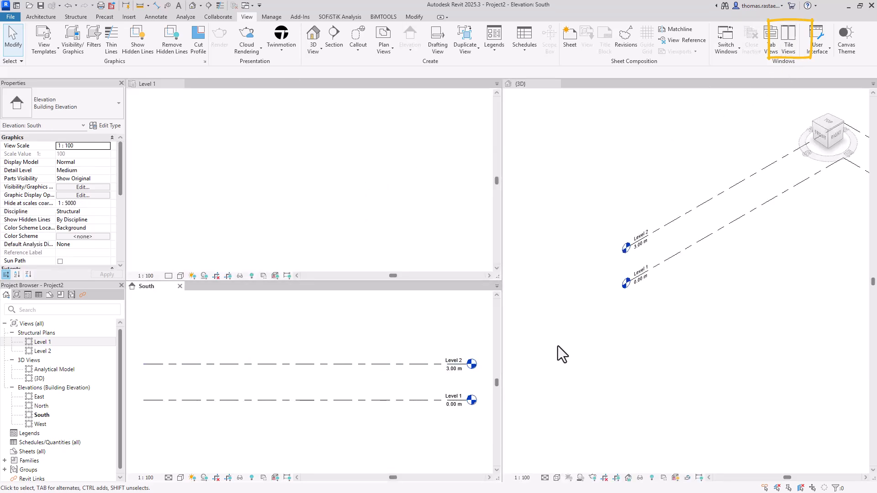
left_click(557, 347)
left_click(372, 366)
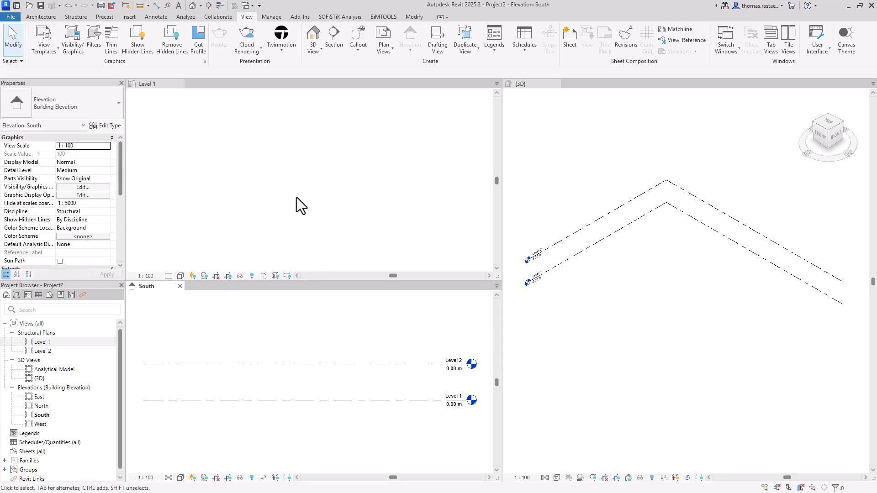
Copy Level 2 upward twice in the South elevation with multiple copying, spacing each copy 3 m above the previous level.
left_click(335, 363)
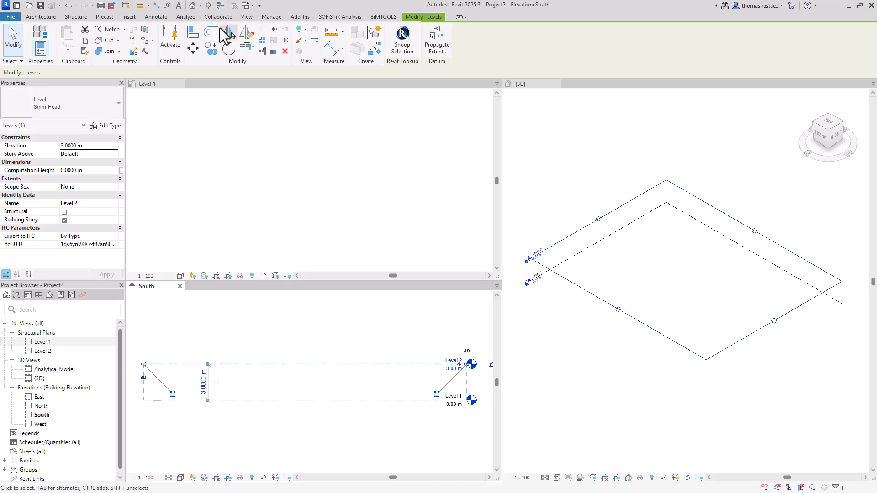
left_click(211, 48)
left_click(349, 364)
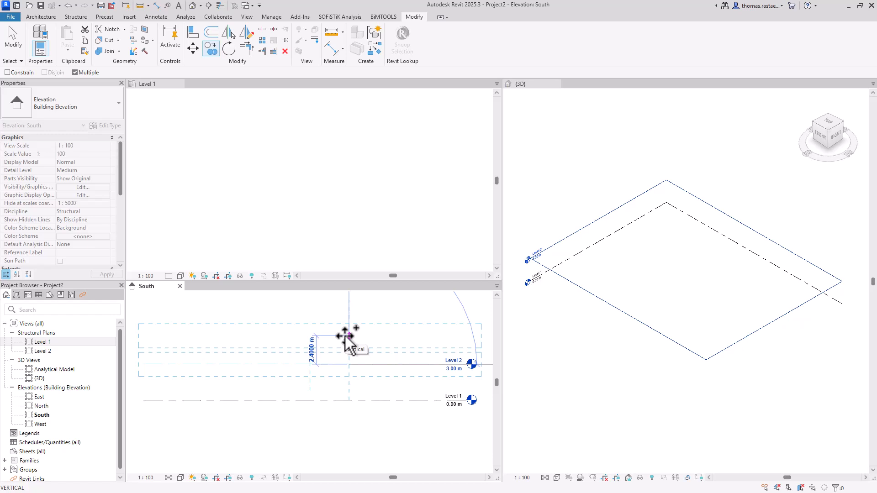
type("3")
key("Return")
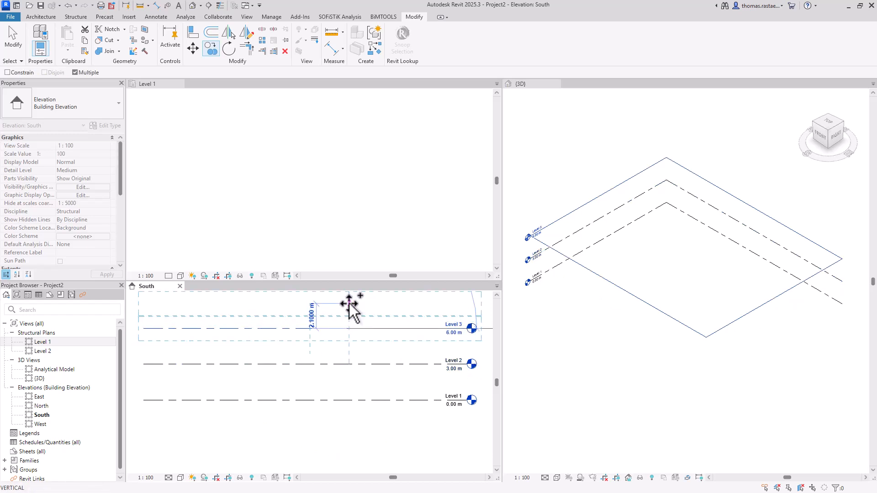
type("3")
key("Return")
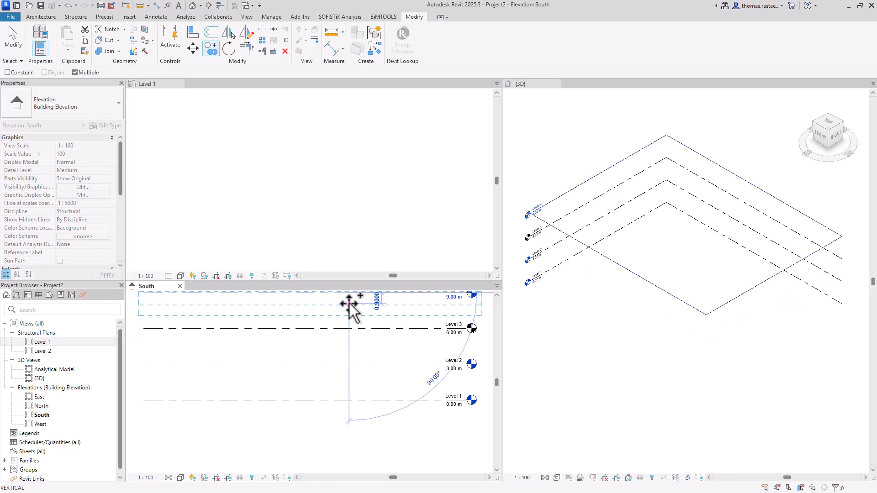
key("Escape")
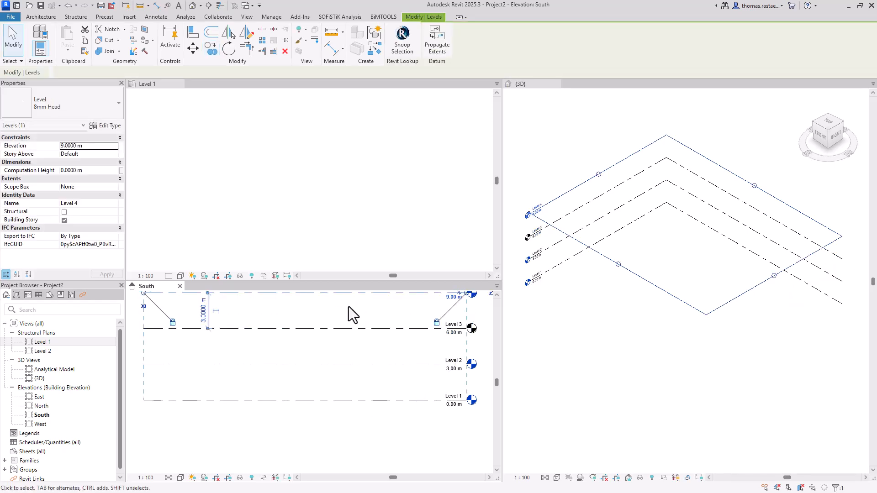
middle_click(349, 306)
middle_click(349, 306)
key("Escape")
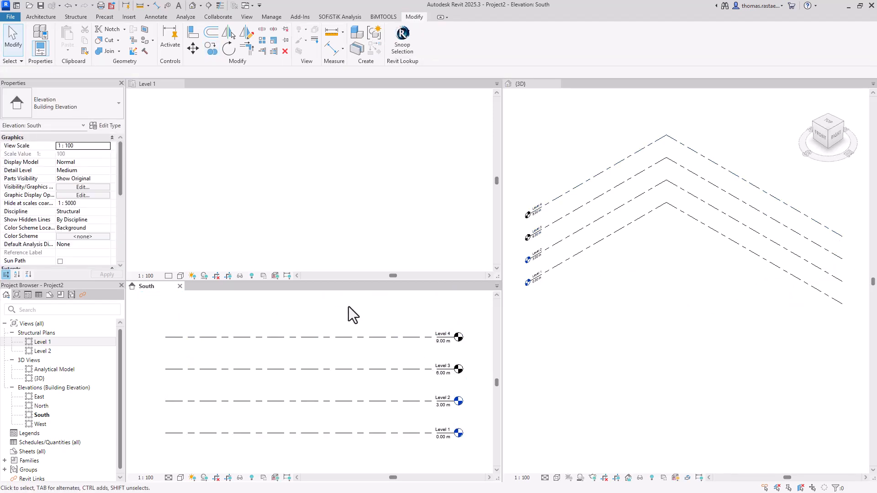
Create new structural plan views for Level 3 and Level 4.
left_click(275, 234)
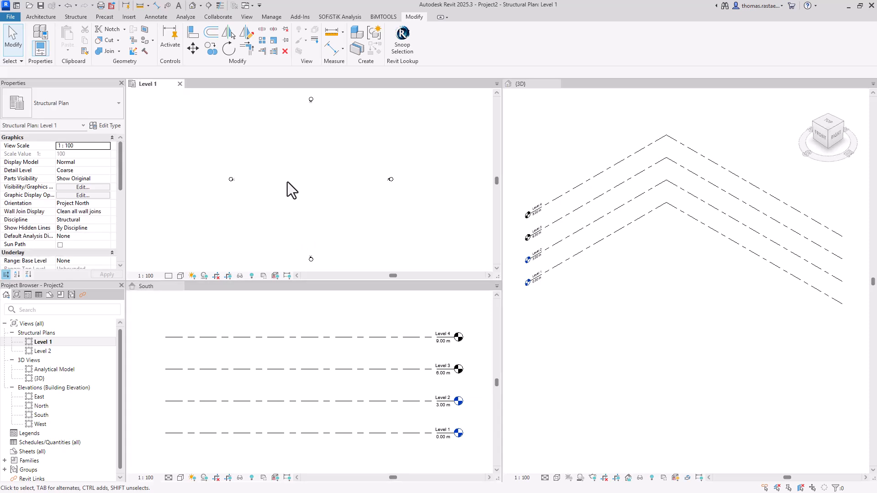
left_click(247, 17)
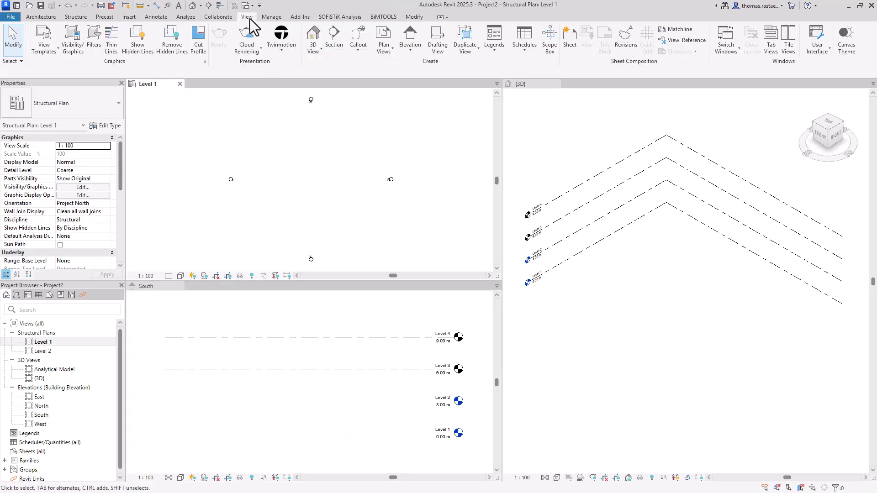
left_click(391, 51)
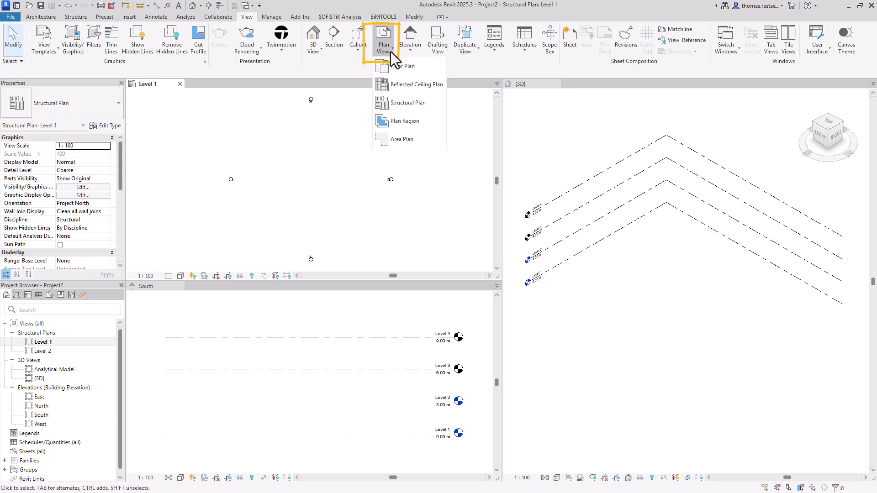
left_click(404, 104)
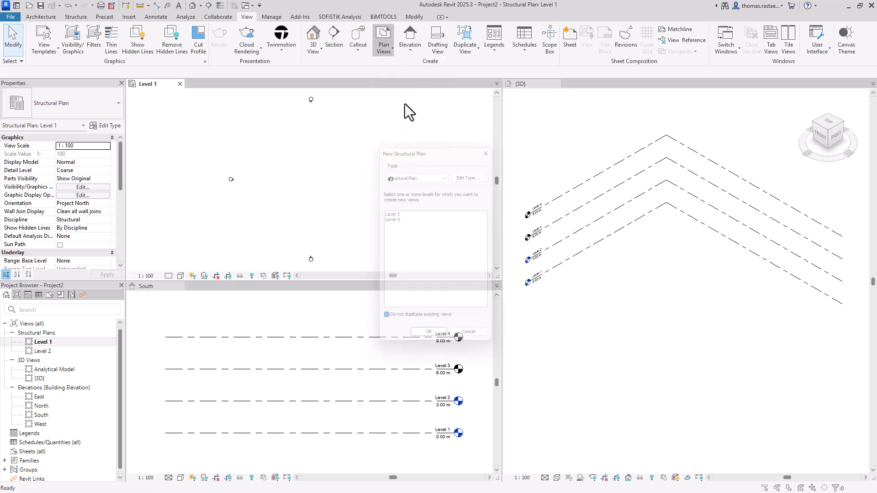
left_click(409, 212)
left_click(404, 219, "shift")
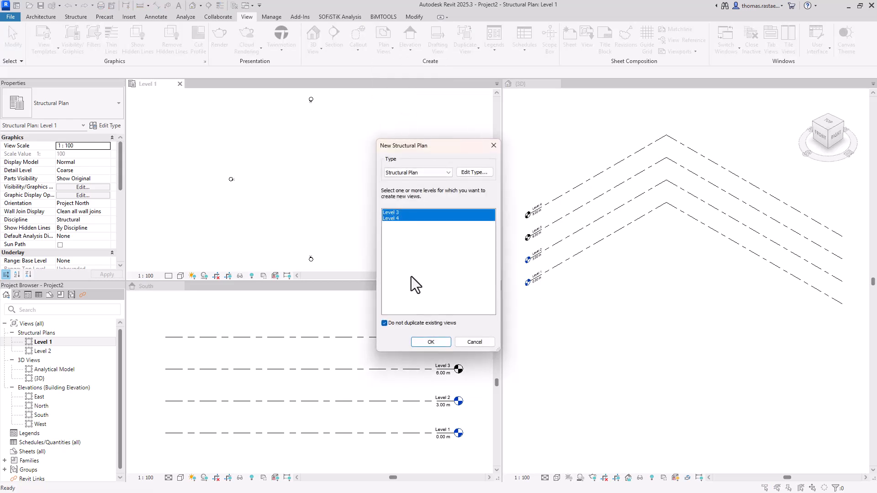
left_click(422, 341)
Create floor plan views for Level 1 through Level 4.
left_click(360, 333)
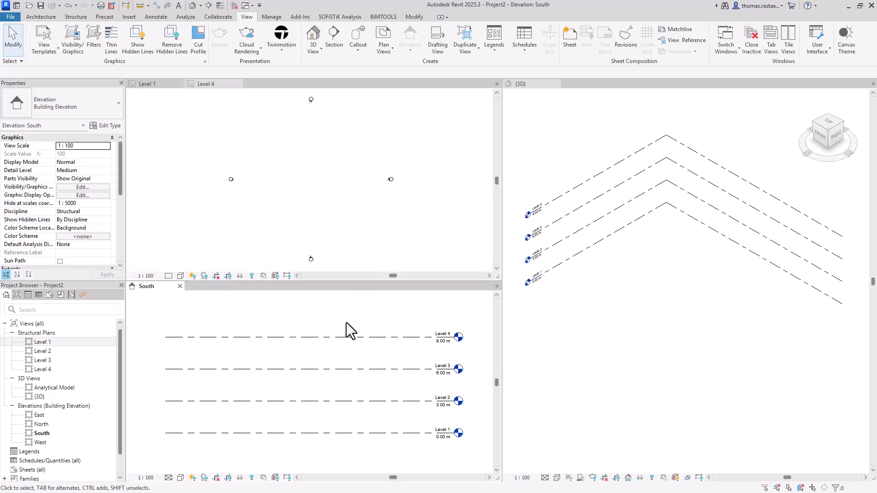
left_click(383, 52)
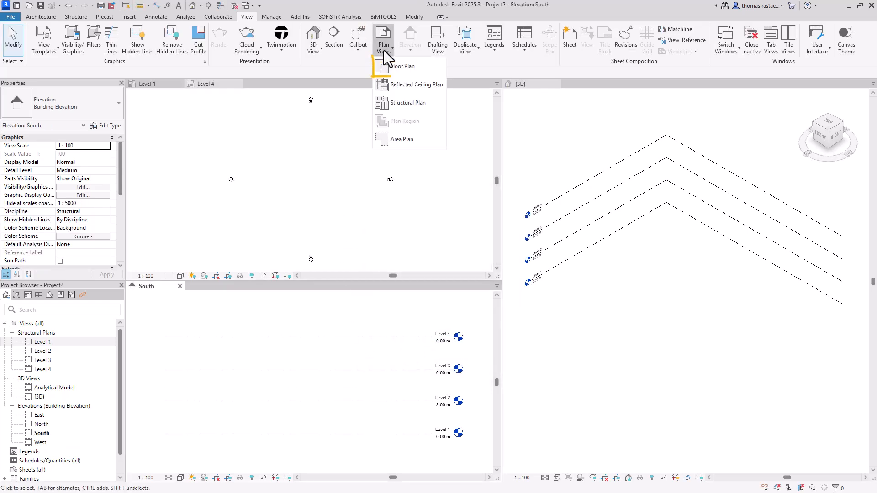
left_click(394, 70)
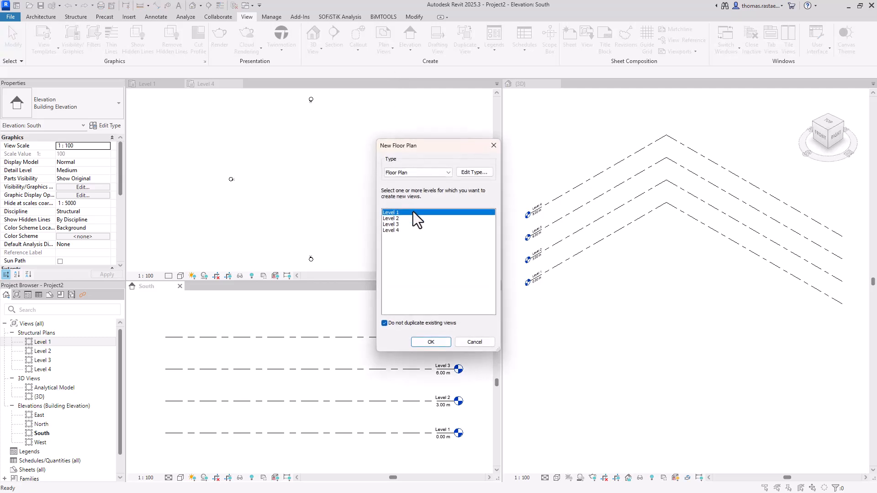
left_click(407, 229, "shift")
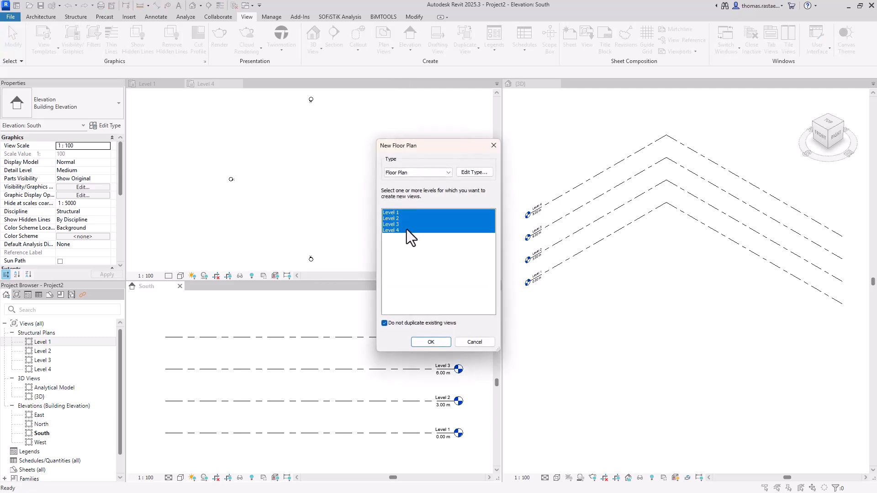
left_click(426, 345)
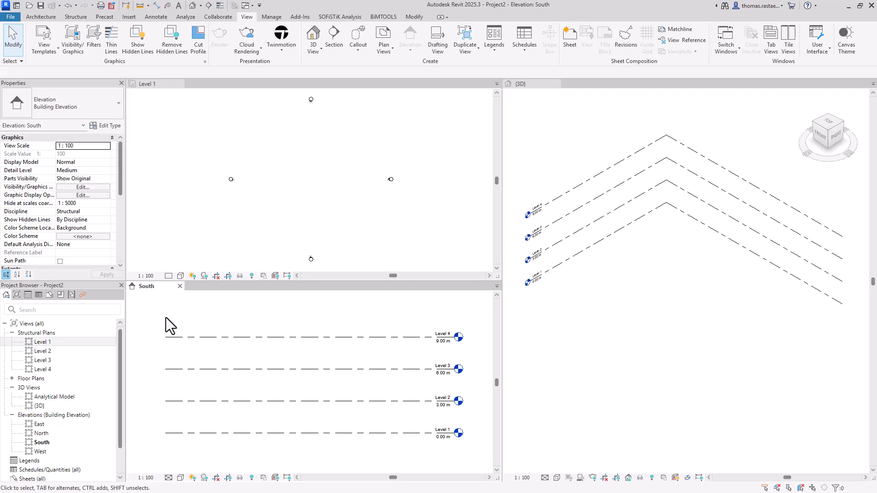
Rename the Level 1 structural plan to "Level 1 - Foundation" without renaming the corresponding level and views.
left_click(100, 343)
key("F2")
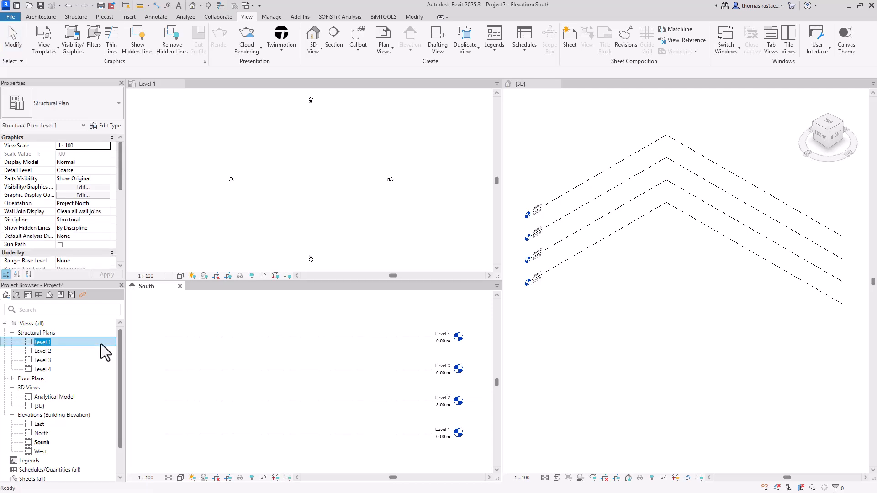
key("Right")
type("- Foundation")
key("Return")
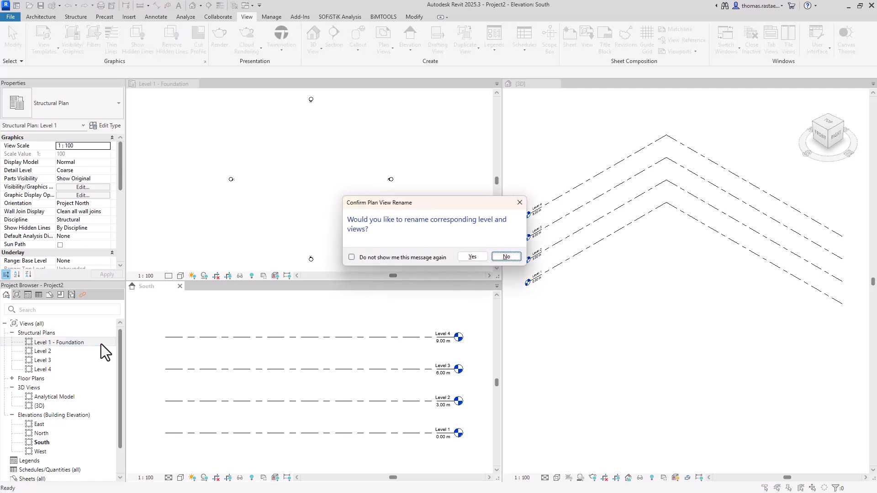
key("Return")
Rename the Level 2 structural plan to "Level 2 - Ceiling First Floor", leaving the corresponding level and views unrenamed.
left_click(96, 354)
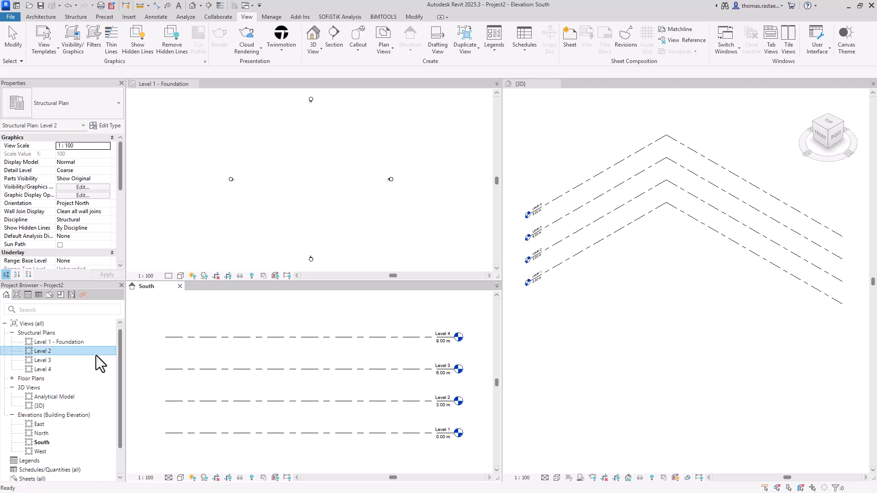
key("F2")
type("- Ceiling Fl")
type("loor")
key("Return")
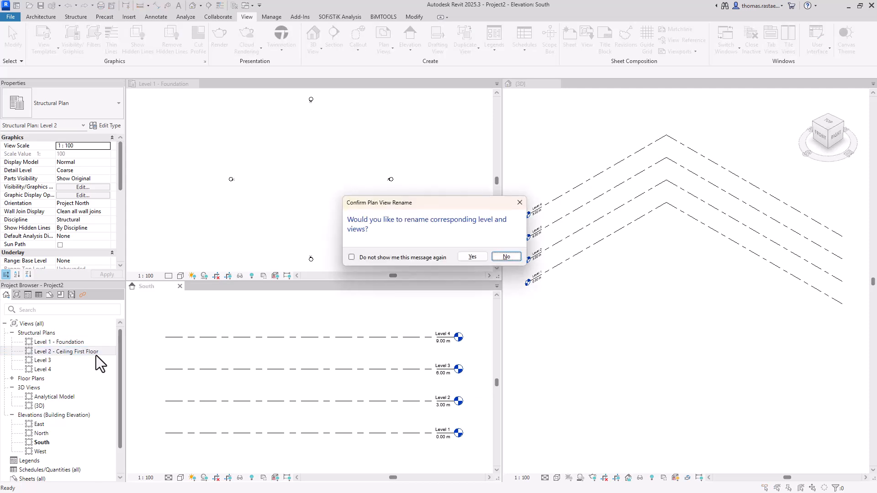
key("Return")
Rename the Level 3 structural plan to "Level 3 - Ceiling Second Floor", leaving the corresponding level and views unrenamed.
left_click(96, 365)
key("F2")
type("- Cei")
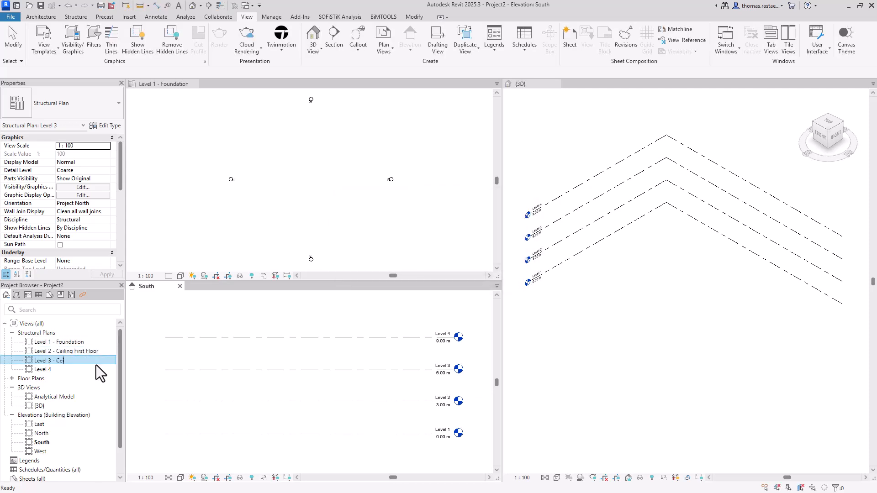
type("ling Second Floor")
key("Return")
key("Return")
Rename the Level 4 structural plan to "Level 4 - Ceiling Third Floor", leaving the corresponding level and views unrenamed.
left_click(96, 373)
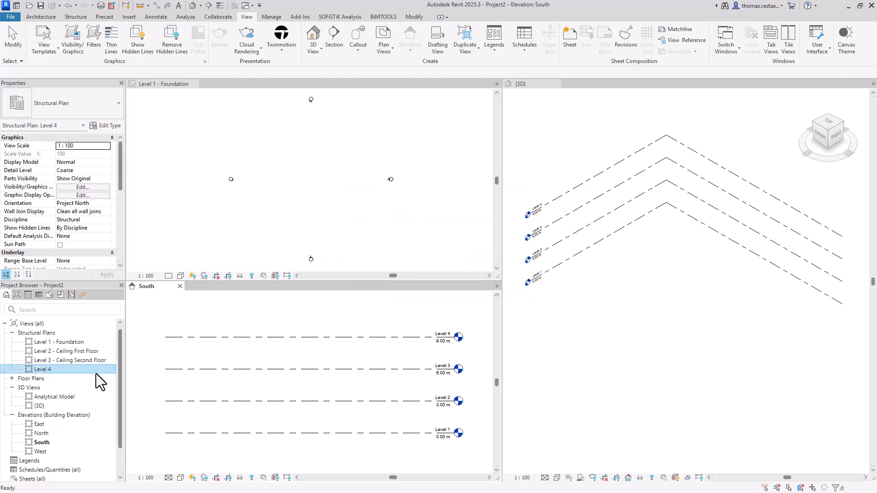
key("F2")
type("- Ceiling Third Floor")
key("Return")
key("Return")
Expand the floor plans and rename the Level 1 floor plan to "Level 1 - First Floor" without renaming the level.
left_click(12, 378)
left_click(70, 388)
key("F2")
type("-")
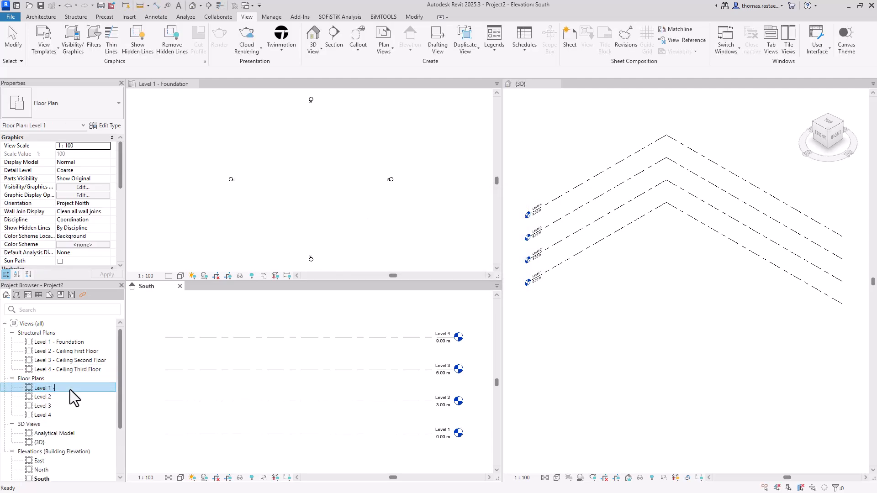
type(" First Floor")
key("Return")
key("Return")
Rename the Level 2 floor plan to "Level 2 - Second Floor" without renaming the corresponding level.
left_click(69, 396)
key("F2")
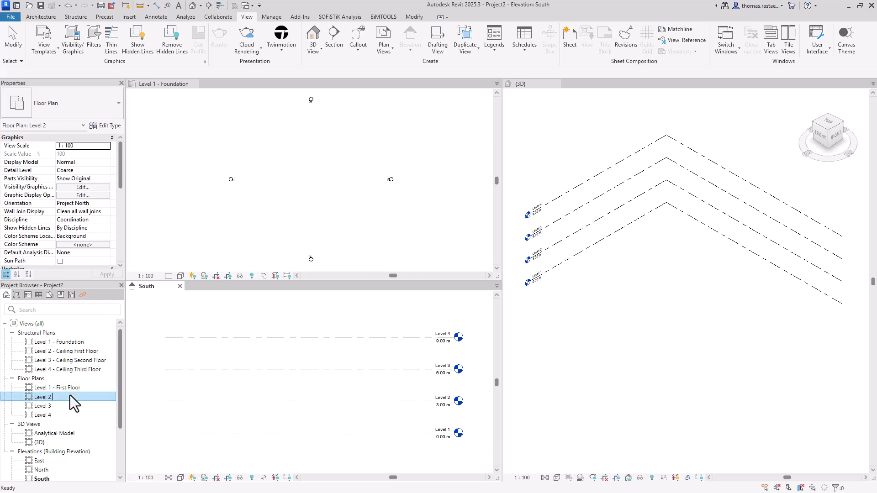
type("- Second Floor")
key("Return")
key("Return")
Rename the Level 3 floor plan to "Level 3 - Third Floor" without renaming the corresponding level.
left_click(72, 406)
key("F2")
type("- Th")
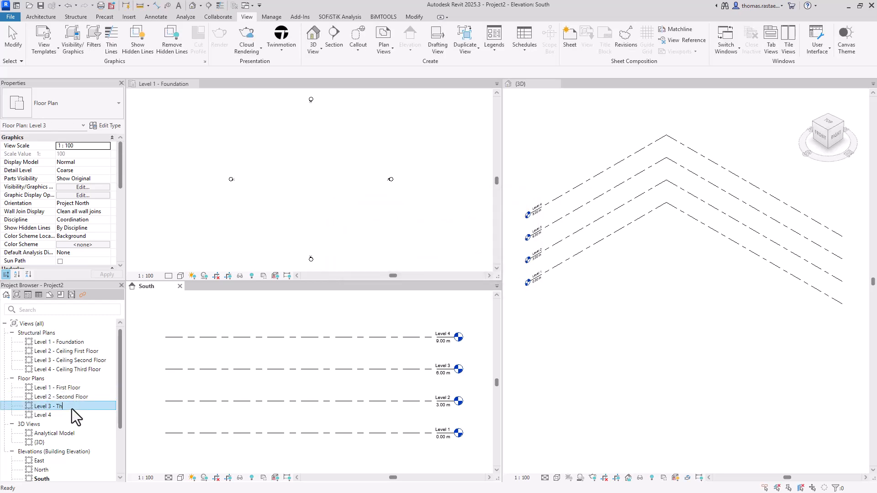
type("ird Floor")
key("Return")
key("Return")
Rename the Level 4 floor plan to "Level 4 - Roof" and activate the Level 1 - Foundation plan.
left_click(105, 415)
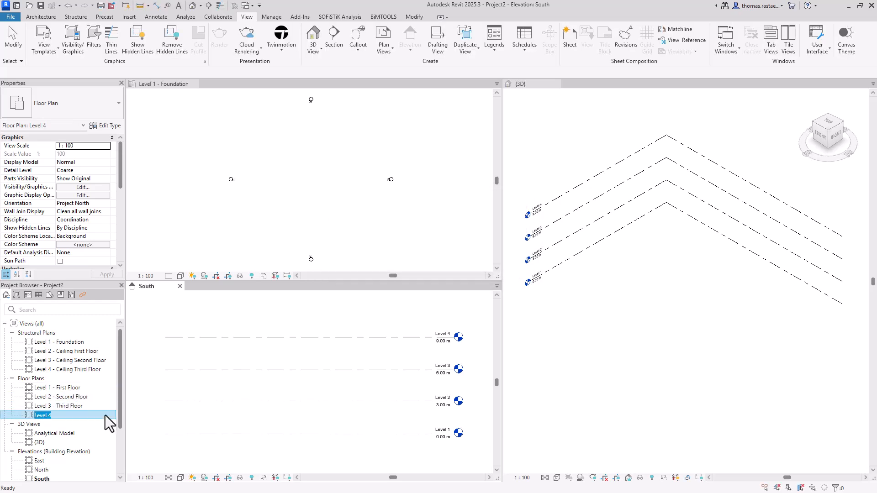
key("F2")
type("- Roof")
key("Return")
left_click(250, 223)
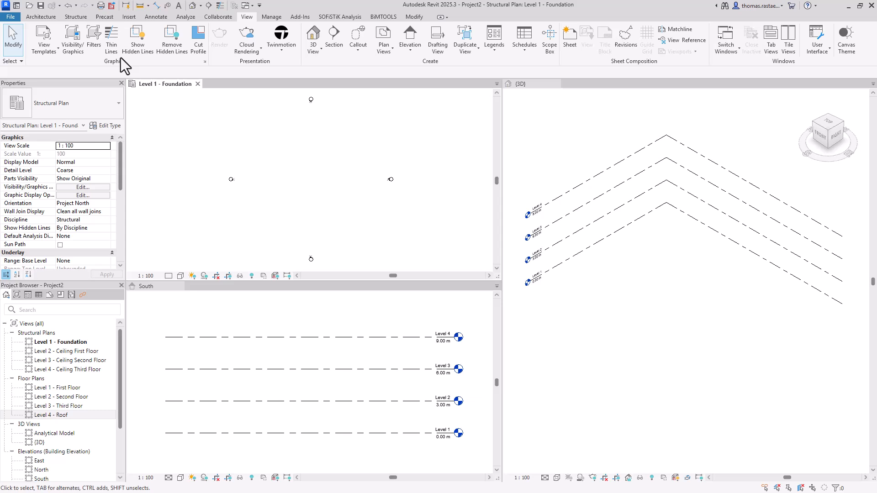
Save the project in the Documents folder under the file name GettingStarted.
left_click(42, 6)
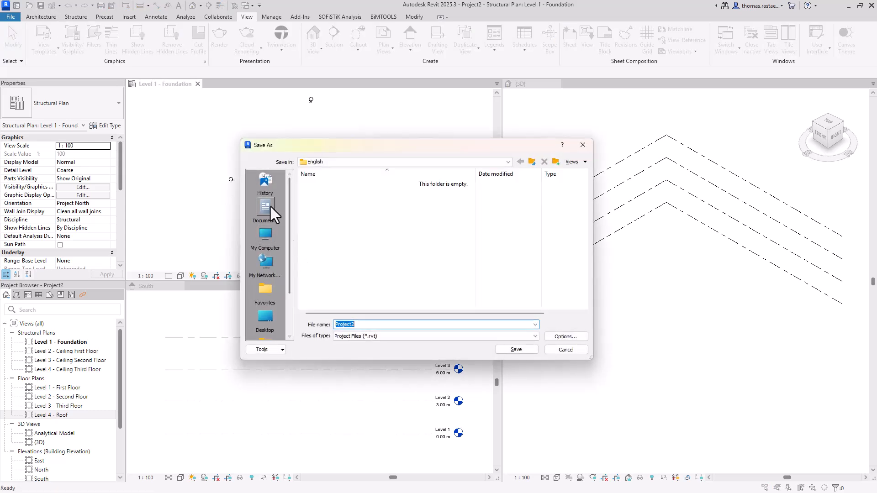
left_click(270, 204)
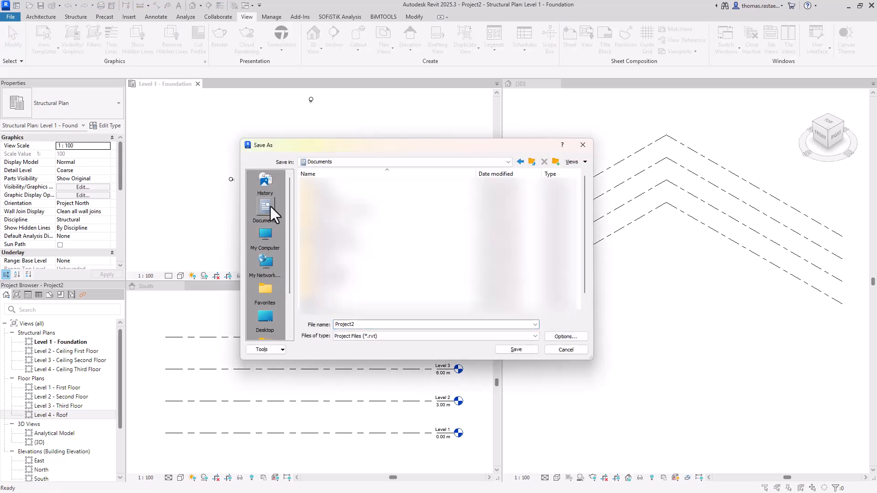
double_click(373, 324)
type("G")
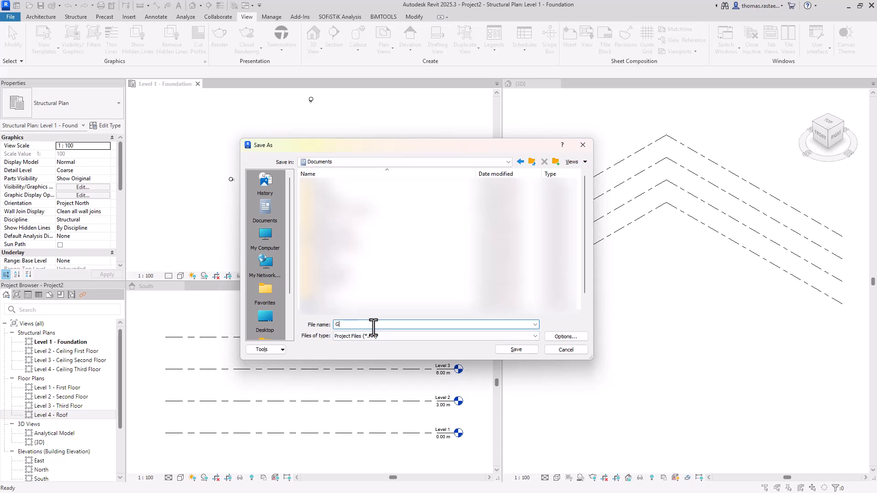
type("ettingStarted")
key("Return")
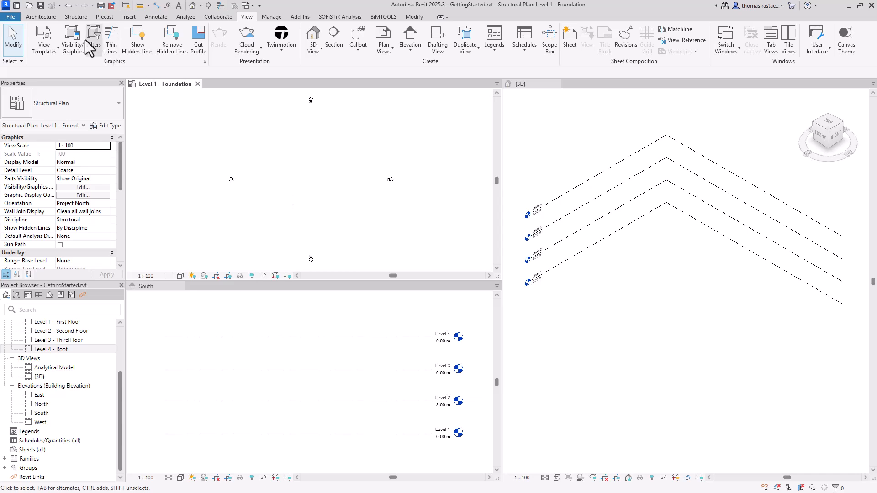
Draw a horizontal grid line in the Level 1 - Foundation plan, below the East and West elevation markers.
left_click(50, 17)
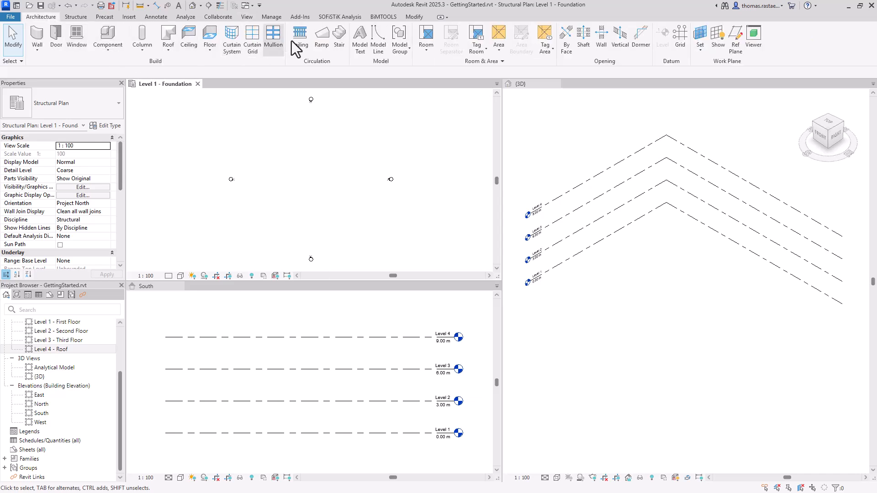
left_click(678, 36)
left_click(258, 211)
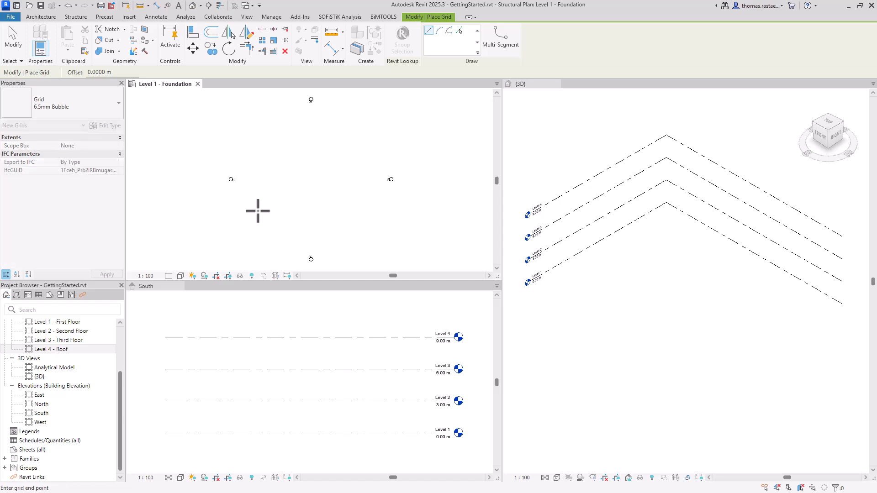
left_click(334, 211)
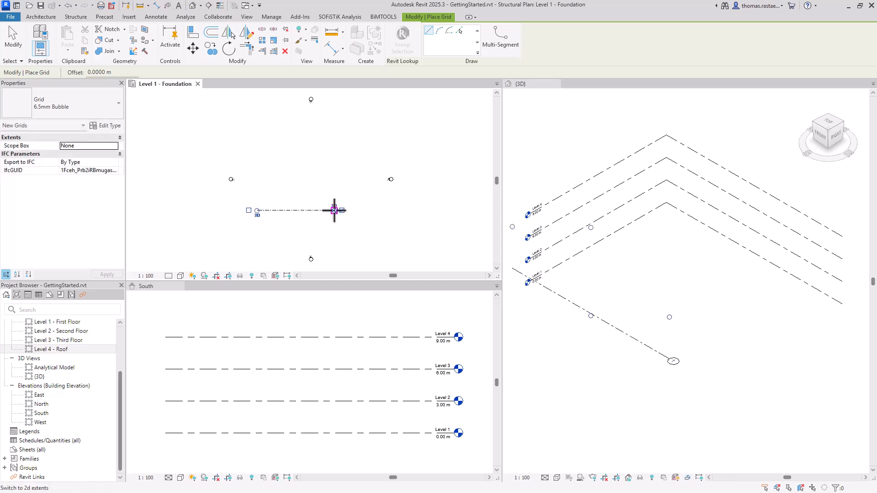
scroll(335, 210, "up", 3)
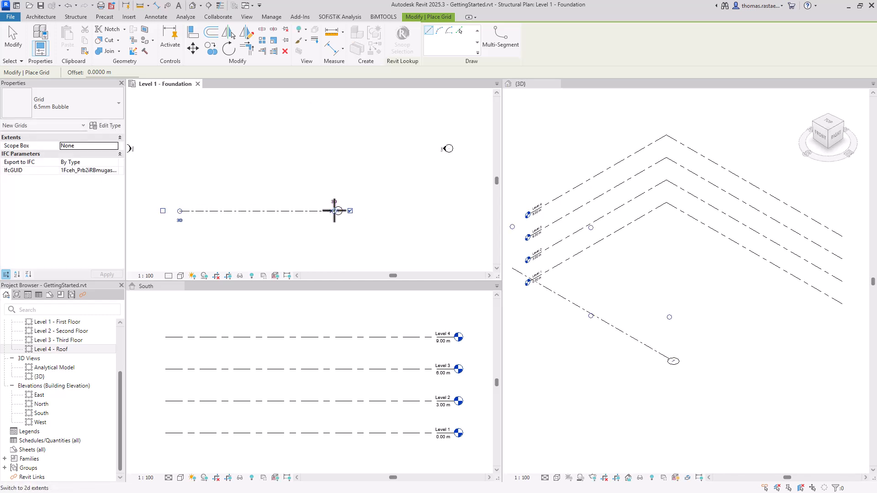
middle_click_drag(315, 227, 345, 252)
key("Escape")
key("Escape")
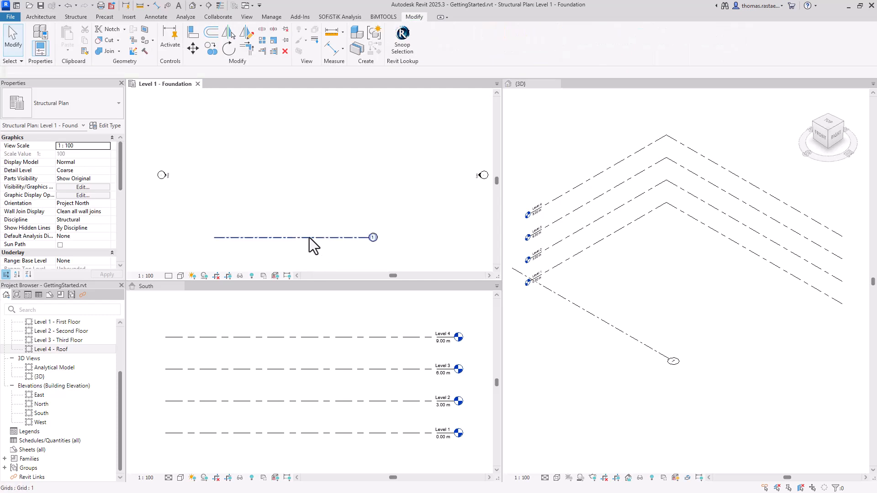
Copy the horizontal grid line upward three times with multiple copying, spacing each copy 3 m from the previous one.
left_click(309, 238)
left_click(205, 53)
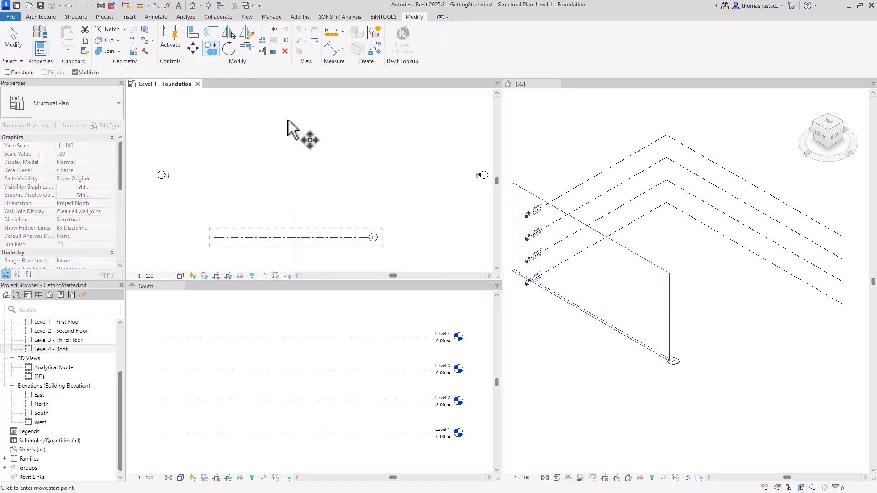
left_click(317, 237)
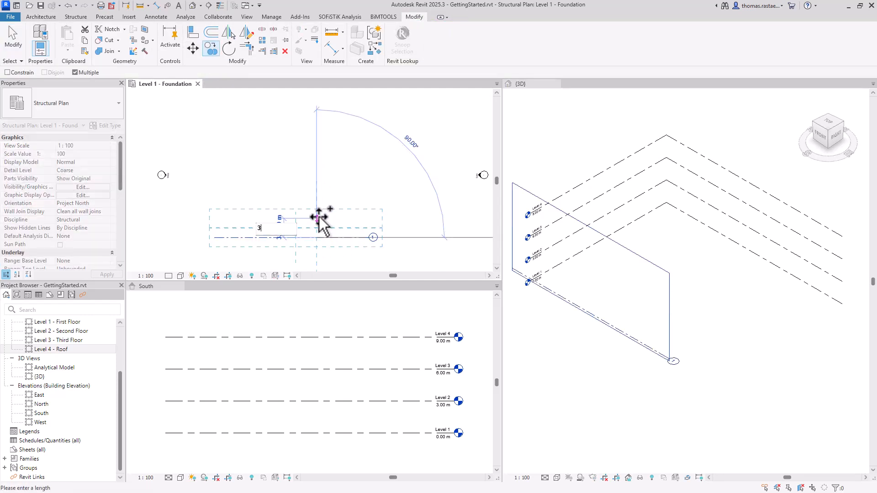
left_click(318, 219)
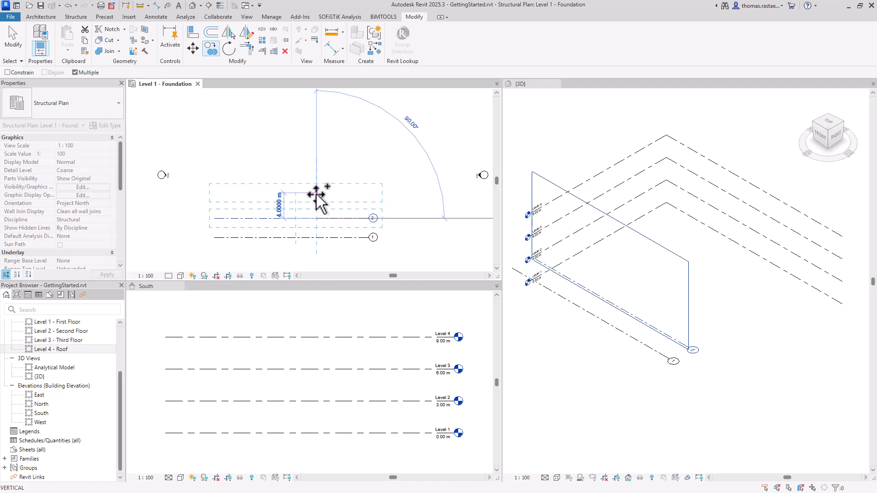
left_click(317, 200)
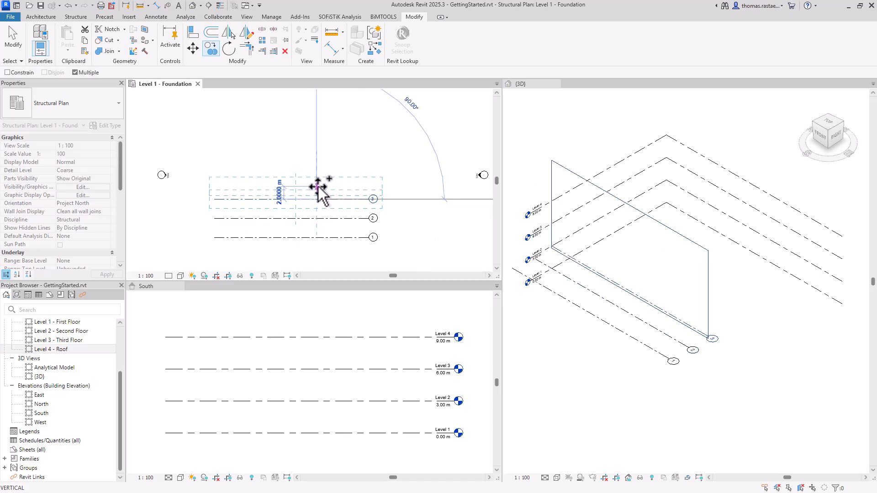
left_click(317, 181)
key("Escape")
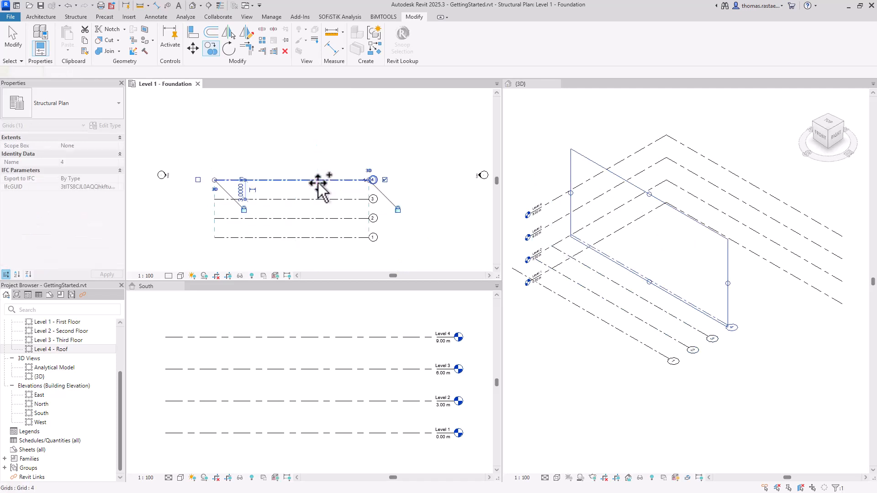
Draw a vertical grid line across the four horizontal grids near their left ends in the Level 1 - Foundation plan.
scroll(242, 258, "up", 2)
scroll(238, 254, "up", 1)
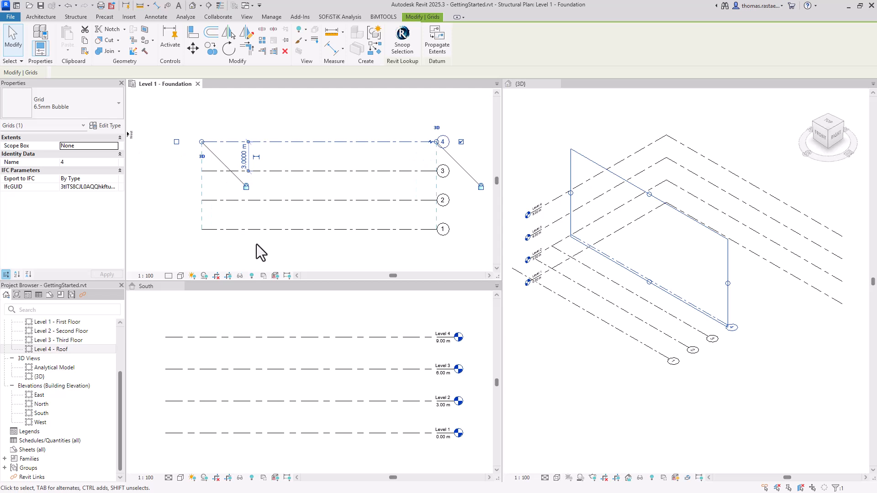
key("Escape")
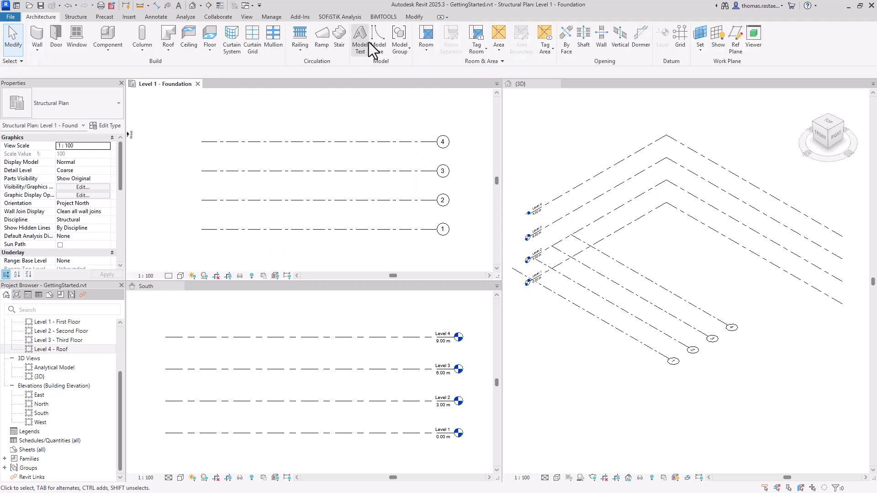
left_click(675, 34)
left_click(233, 250)
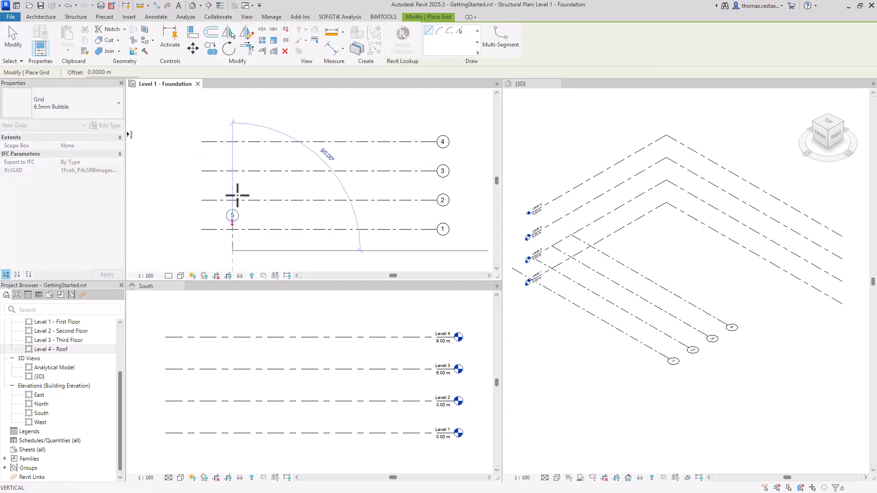
left_click(228, 113)
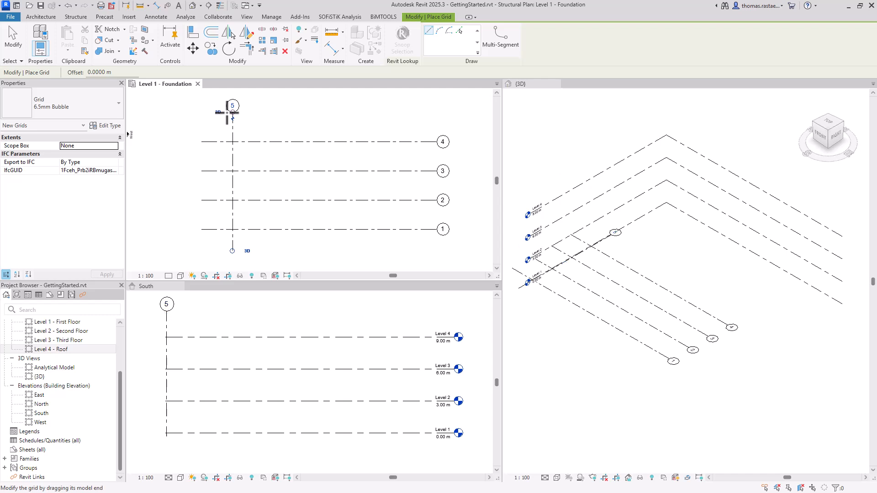
key("Escape")
Rename the new vertical grid line as A.
left_click(232, 109)
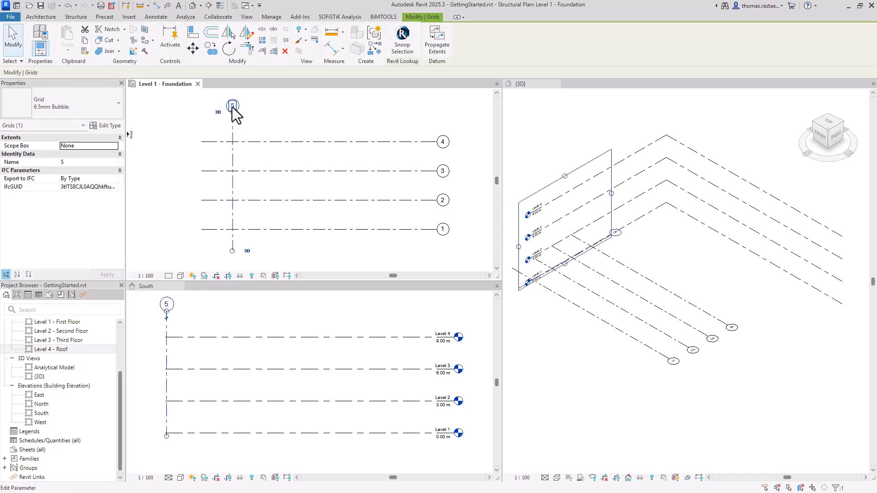
left_click(232, 107)
type("A")
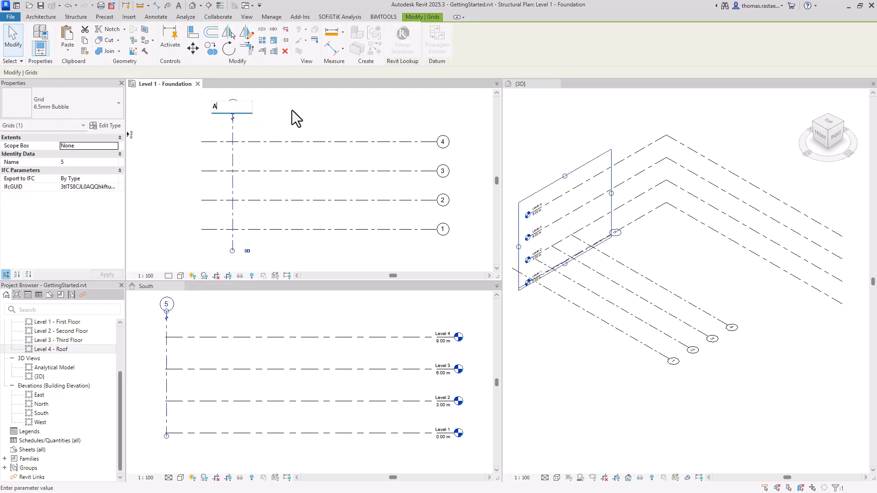
key("Return")
Copy grid A to the right five times with multiple copying, making three equal bays followed by two wider bays.
left_click(211, 48)
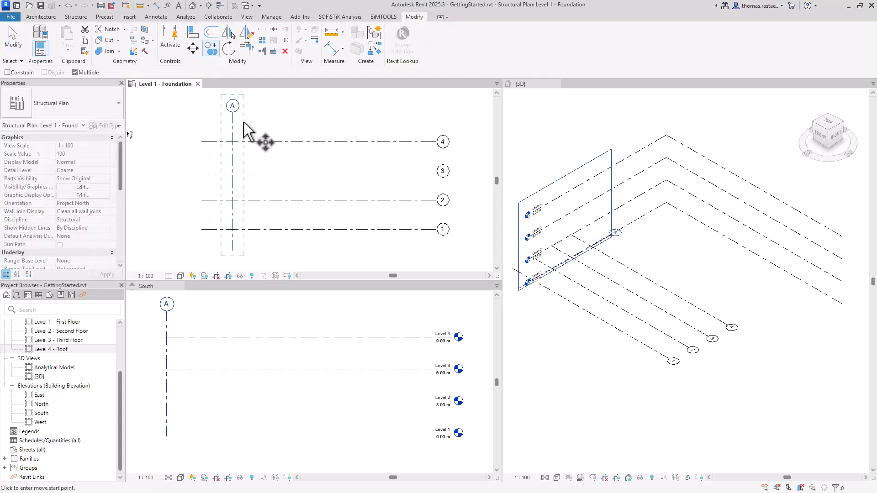
left_click(233, 122)
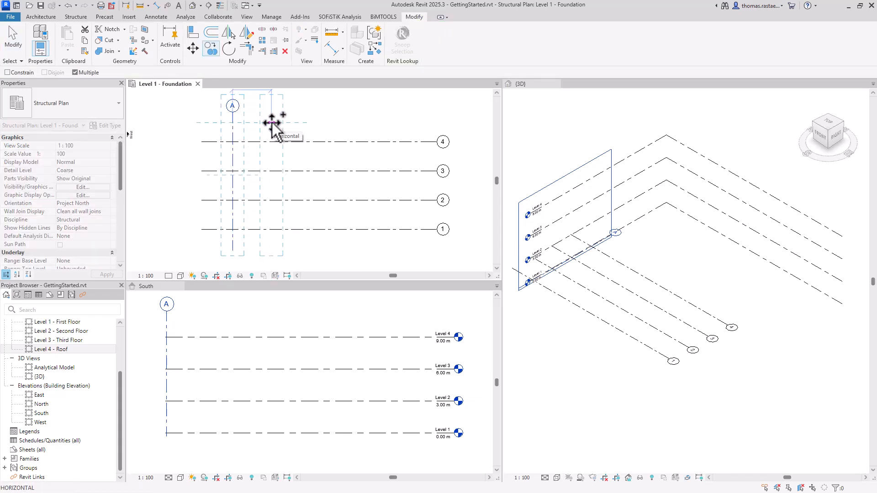
type("4")
key("Return")
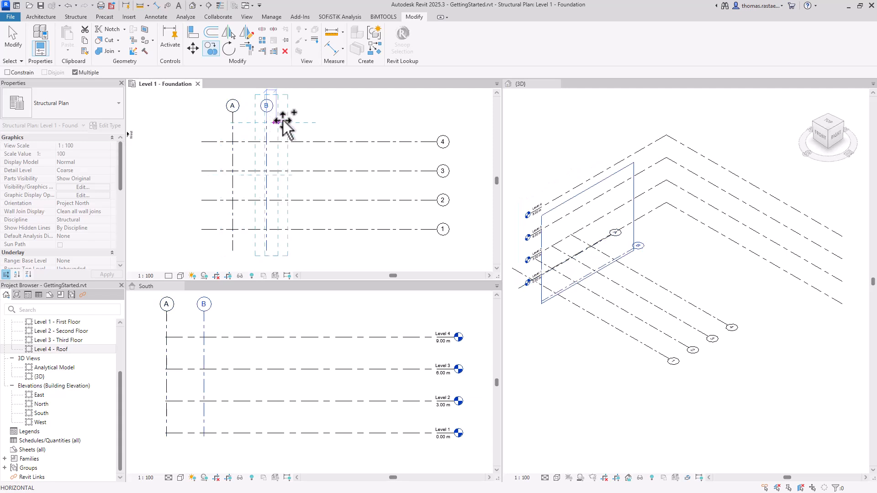
type("4")
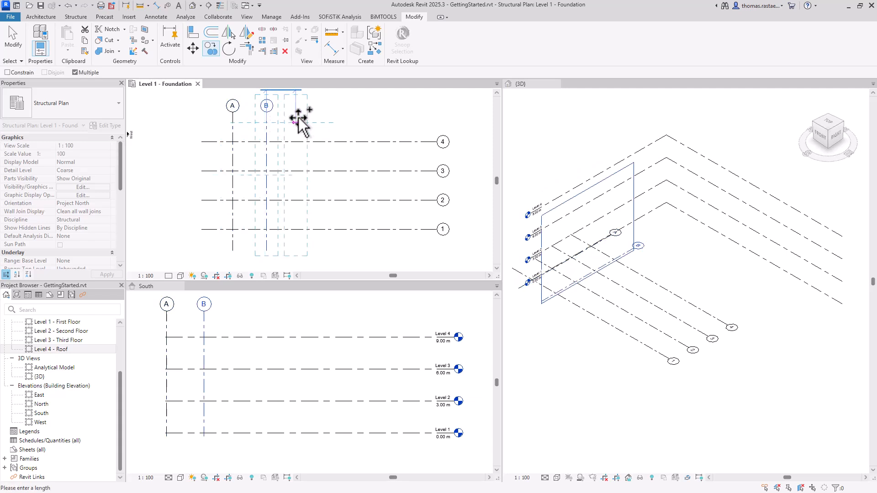
key("Return")
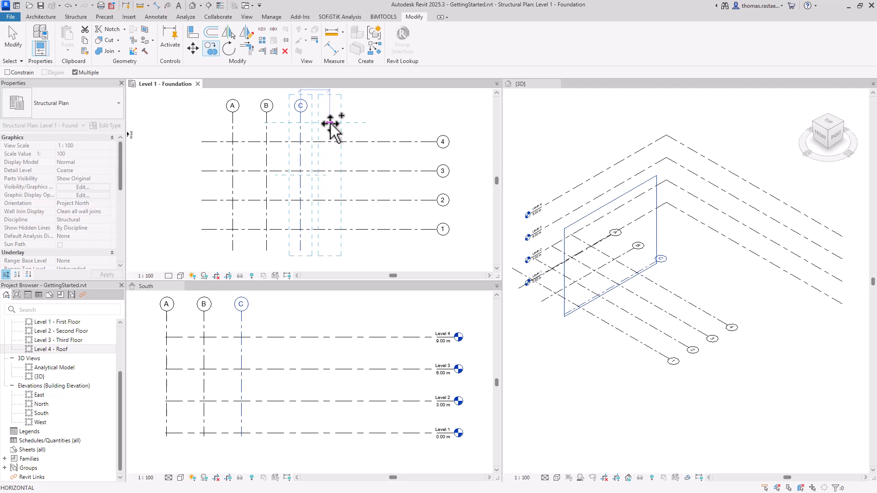
type("4")
key("Return")
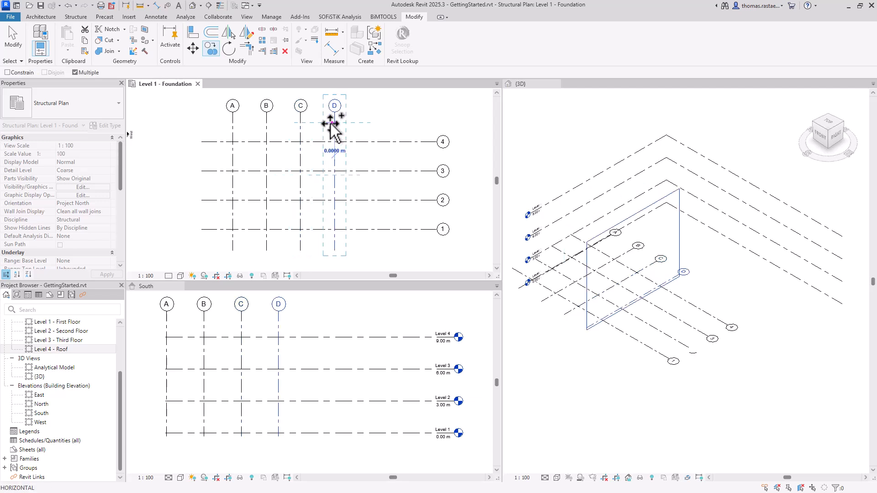
type("4")
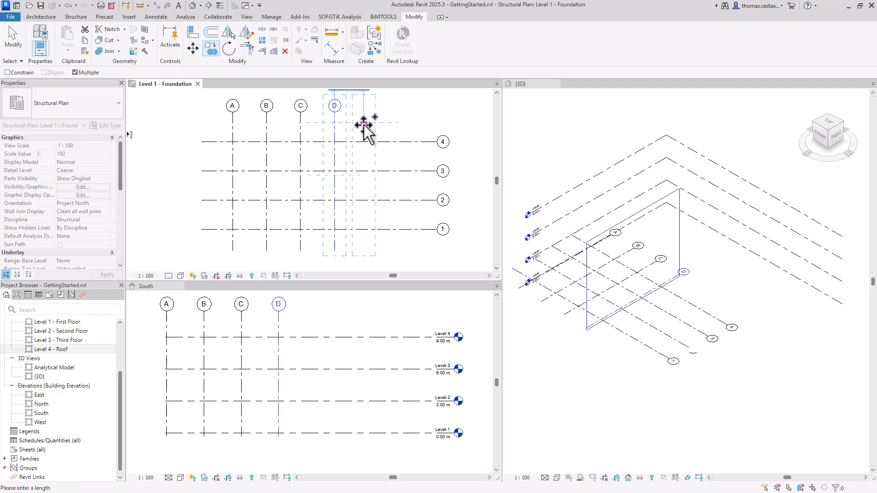
key("Return")
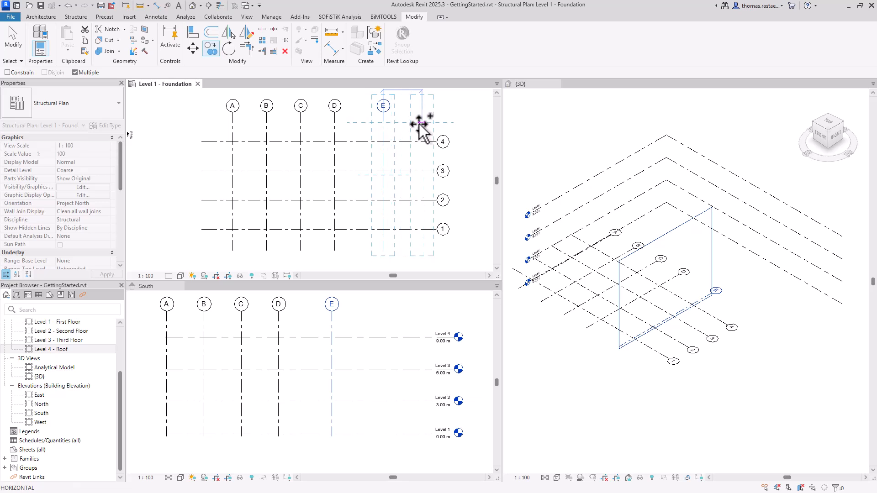
type("4")
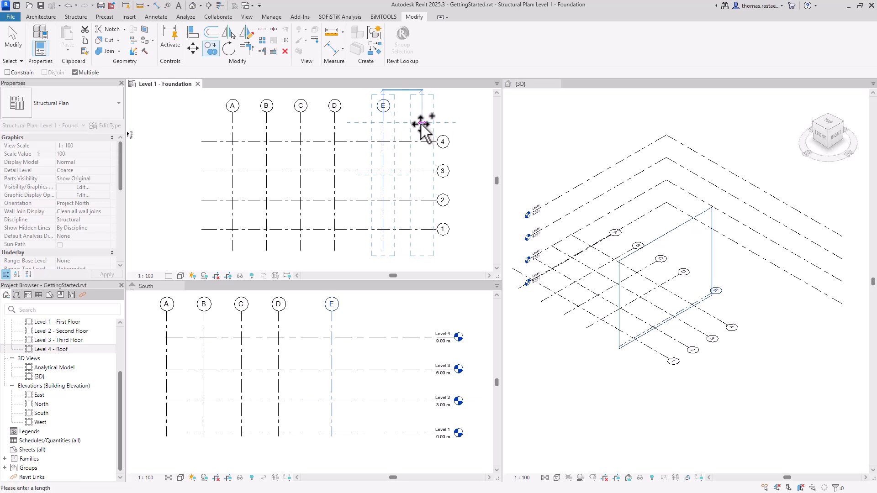
key("Return")
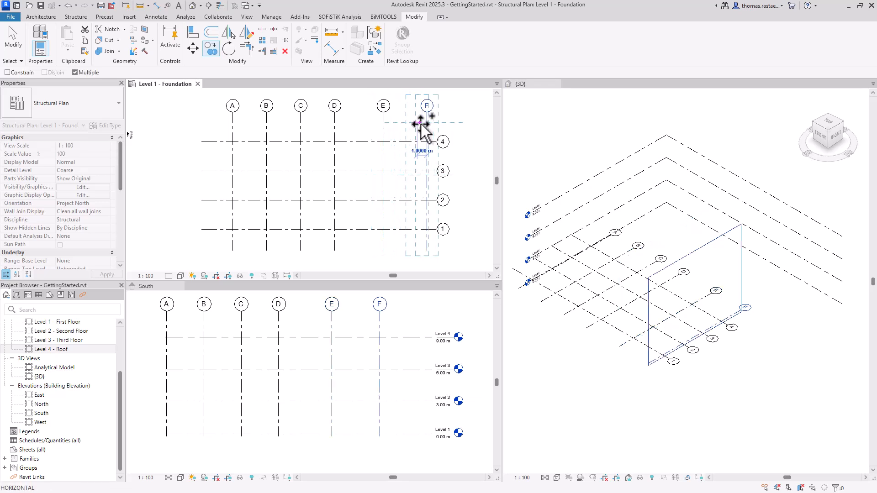
key("Escape")
key("Escape")
Extend the aligned bubble ends of the horizontal grids 1 to 4 to the right, further beyond grid F.
left_click(439, 142)
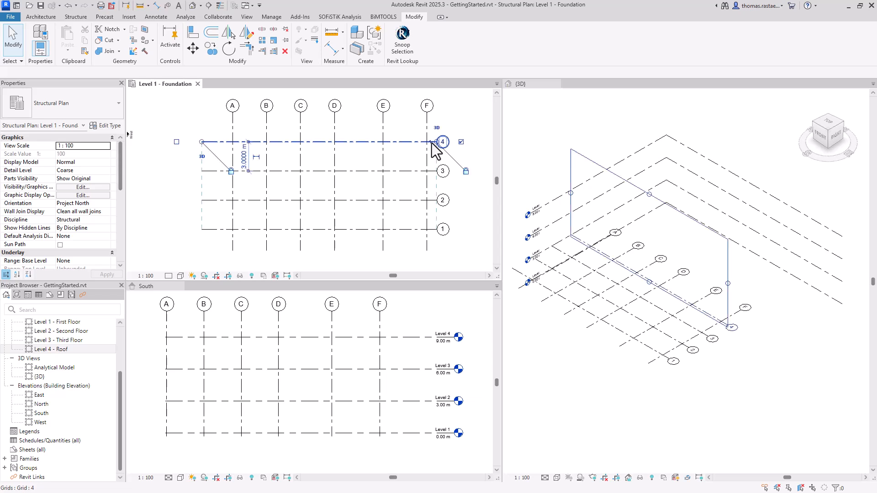
left_click_drag(437, 143, 465, 142)
left_click(356, 127)
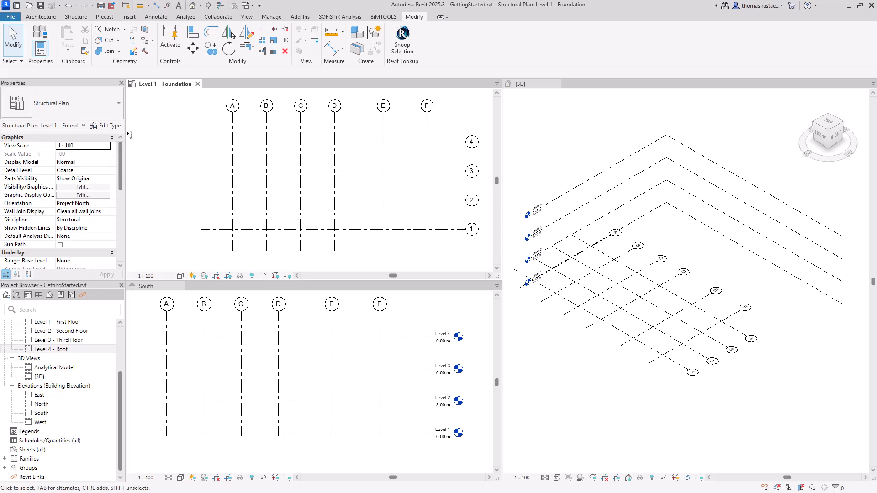
Check the visibility of the Grids annotation category in the 3D view's Visibility/Graphic Overrides.
left_click(550, 384)
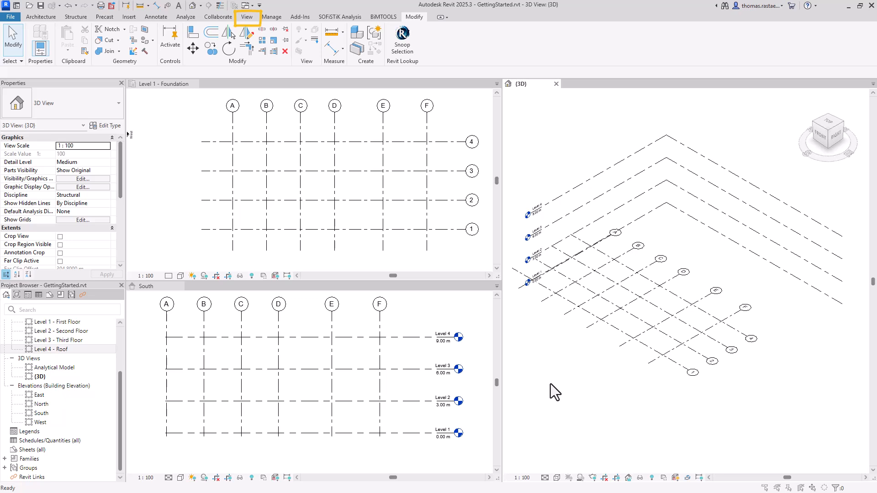
key("v")
key("v")
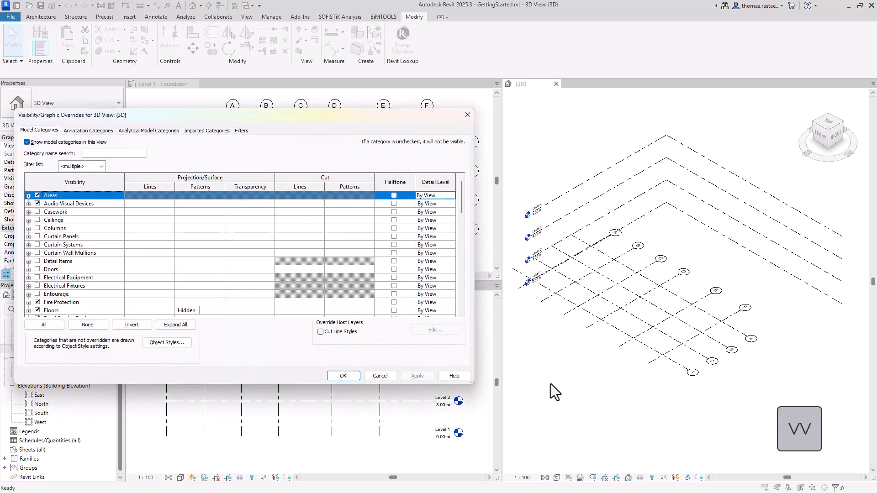
left_click(103, 129)
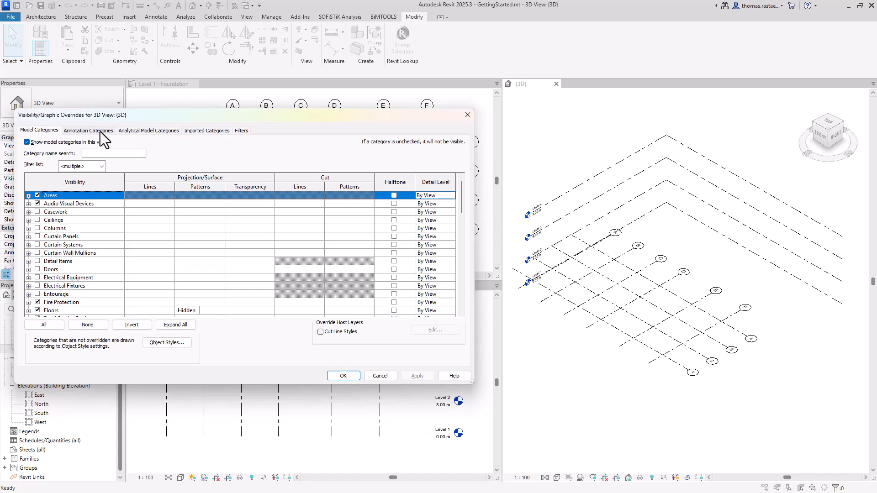
scroll(95, 237, "down", 5)
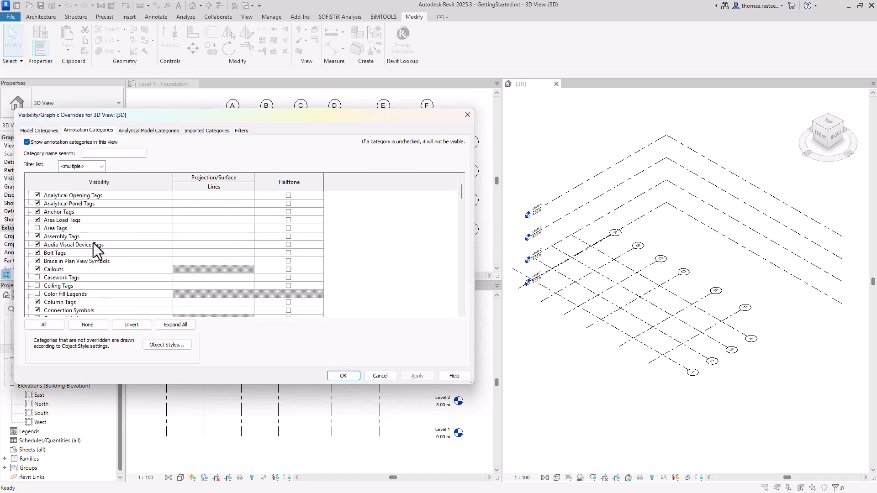
scroll(92, 257, "down", 5)
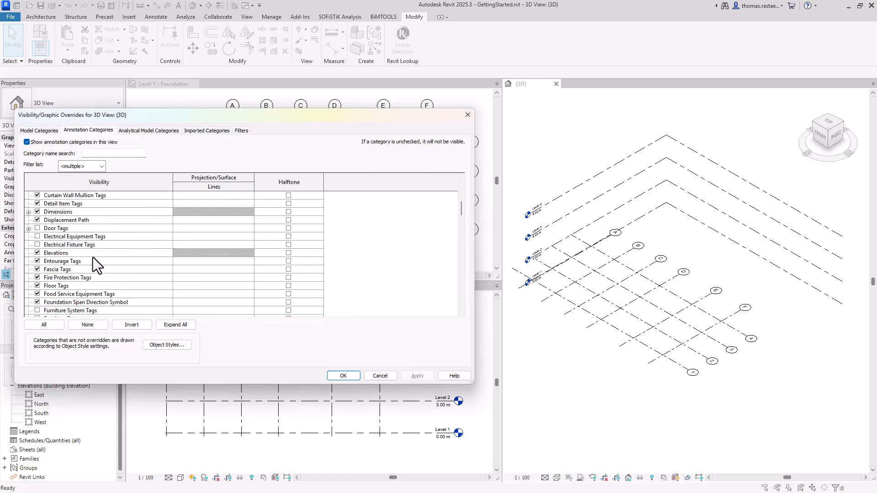
left_click(89, 261)
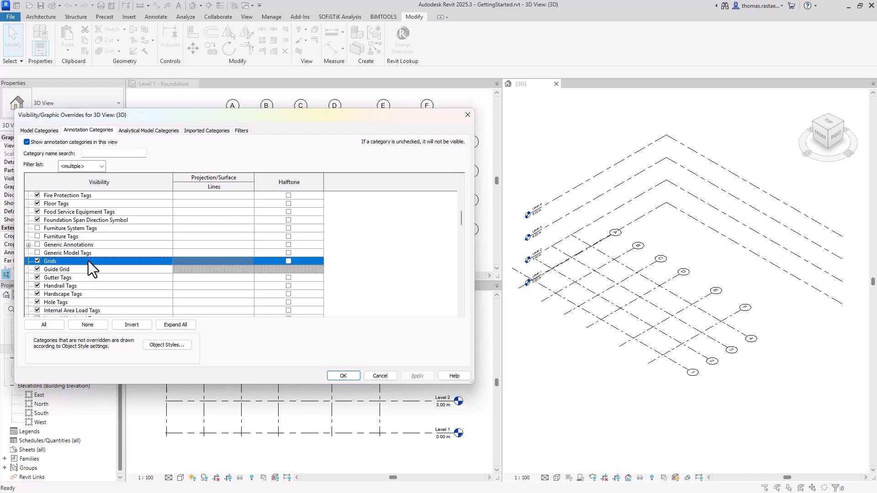
left_click(336, 374)
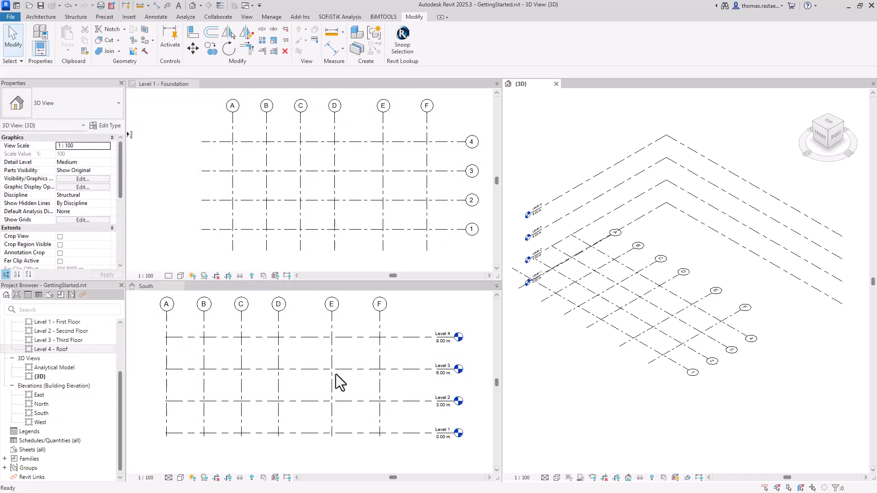
Review the 3D view's Show Grids settings, leaving the grids displayed at Level 1 only.
left_click(98, 220)
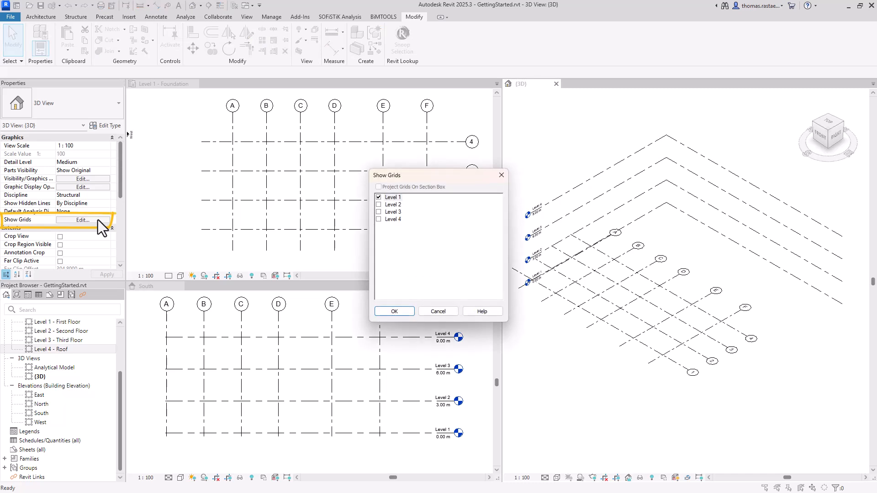
left_click(378, 198)
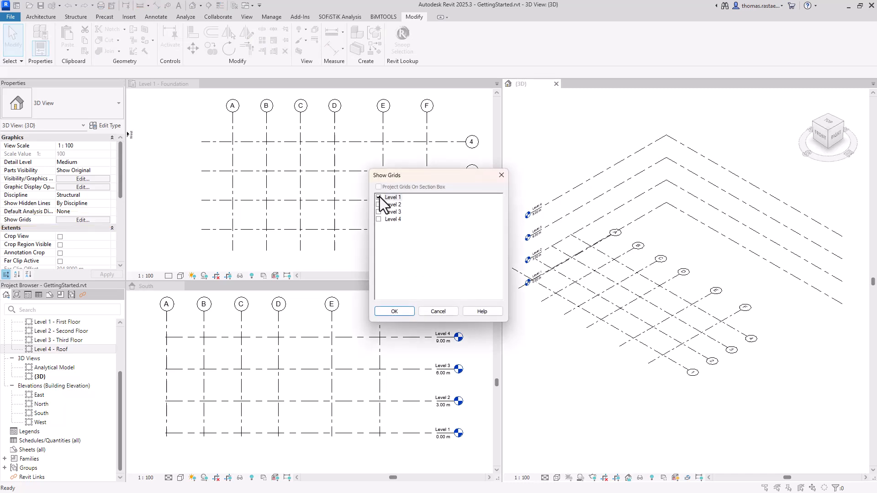
left_click(395, 312)
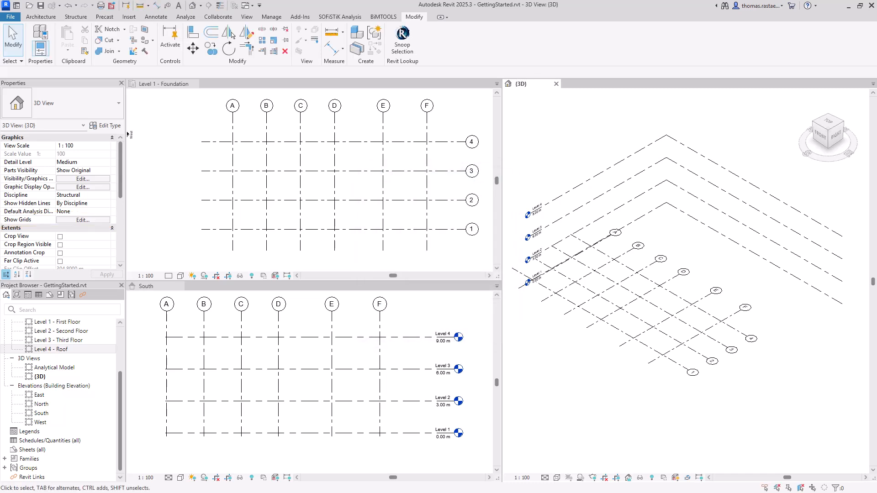
Start a structural wall in the Level 1 - Foundation plan and duplicate the Generic - 200mm wall type as "Concrete 25 cm".
left_click(170, 125)
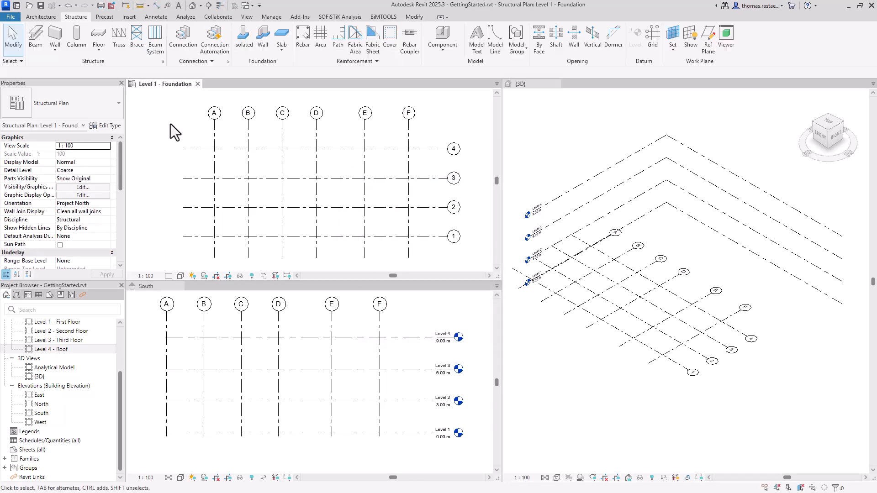
left_click(48, 39)
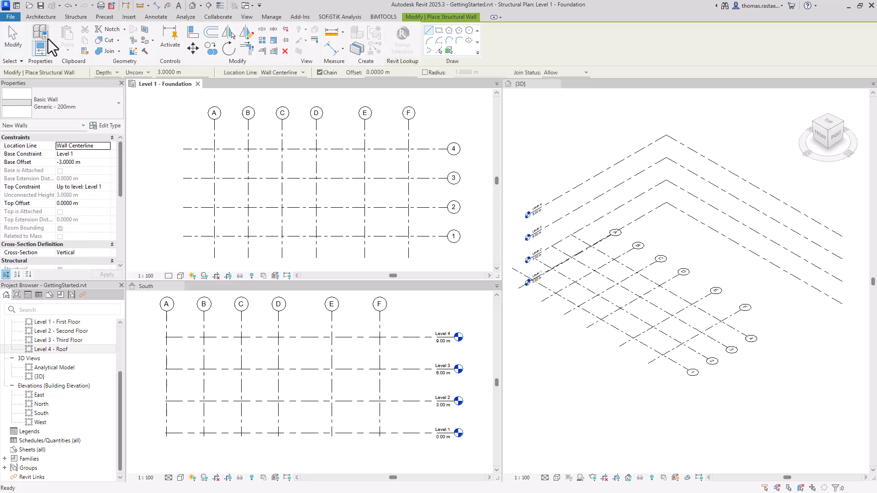
left_click(112, 108)
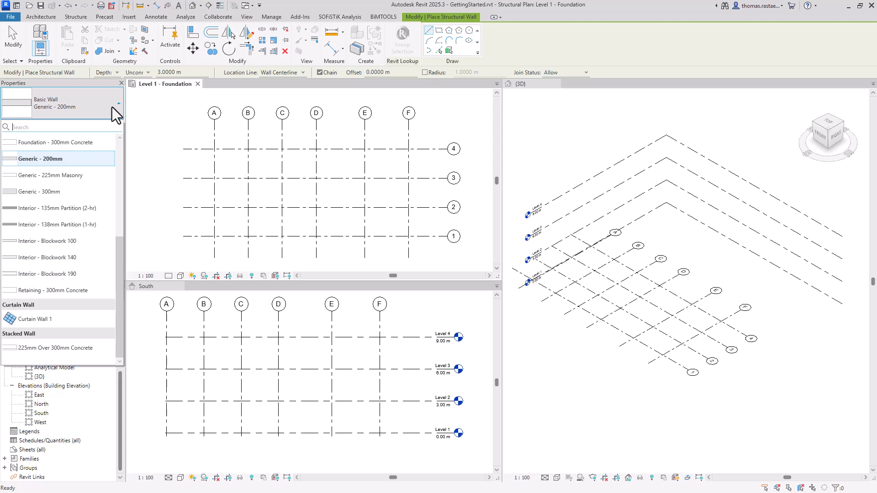
left_click(115, 112)
left_click(111, 125)
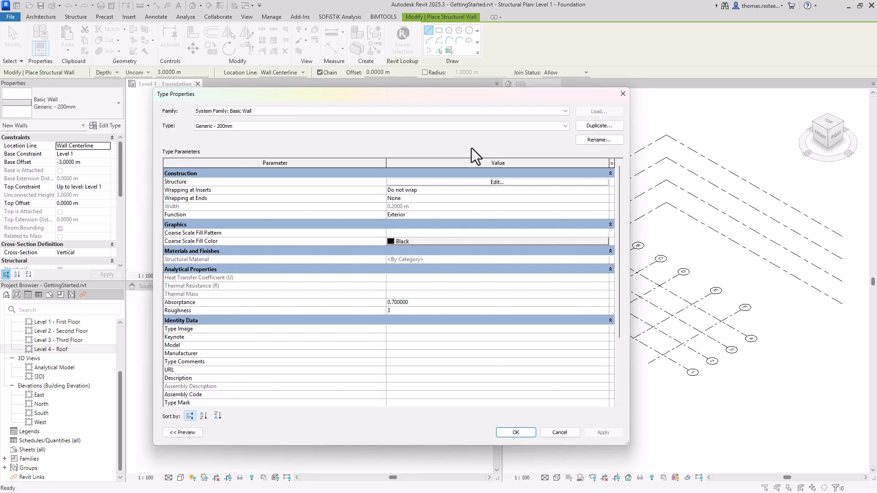
left_click(594, 126)
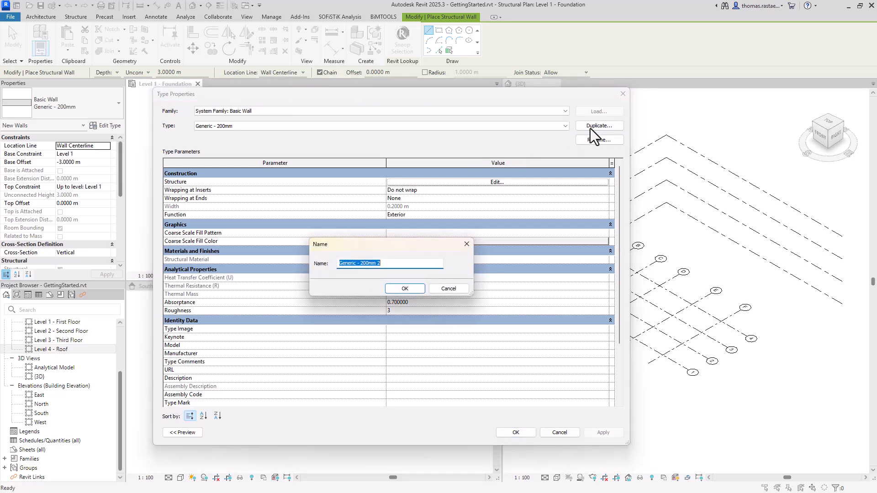
type("Concrete 25 cm")
key("Return")
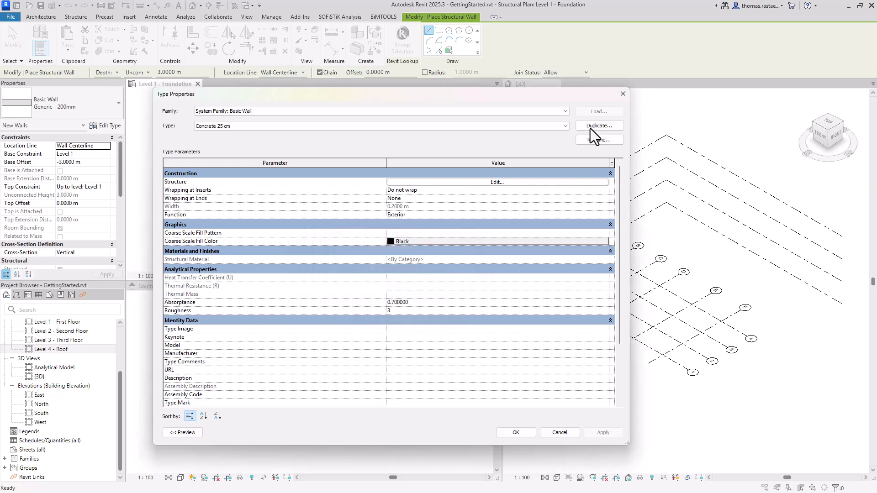
Set the structure layer thickness of the Concrete 25 cm wall type to 0.25 m.
left_click(547, 183)
left_click(447, 180)
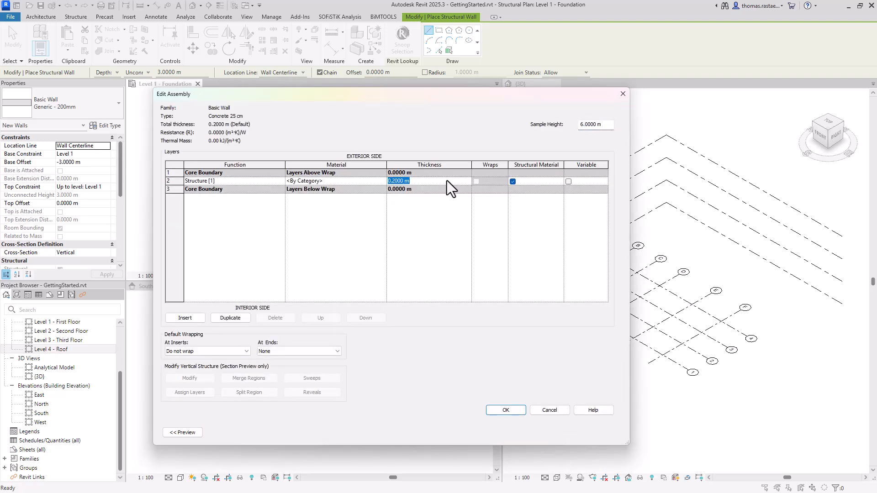
type("0.25")
key("Tab")
Filter the project materials to Concrete and pick Concrete - Cast-in-Place Concrete - 35 MPa for the wall's structure layer.
left_click(385, 183)
left_click(385, 183)
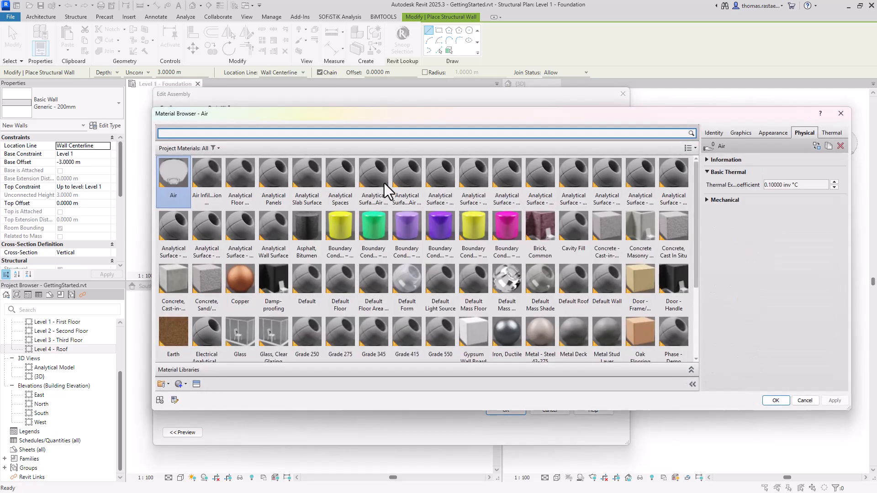
left_click(214, 149)
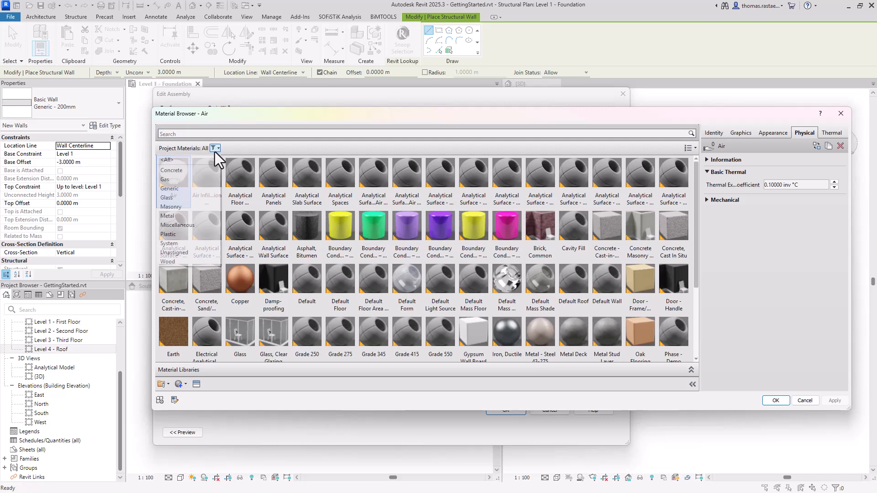
left_click(172, 170)
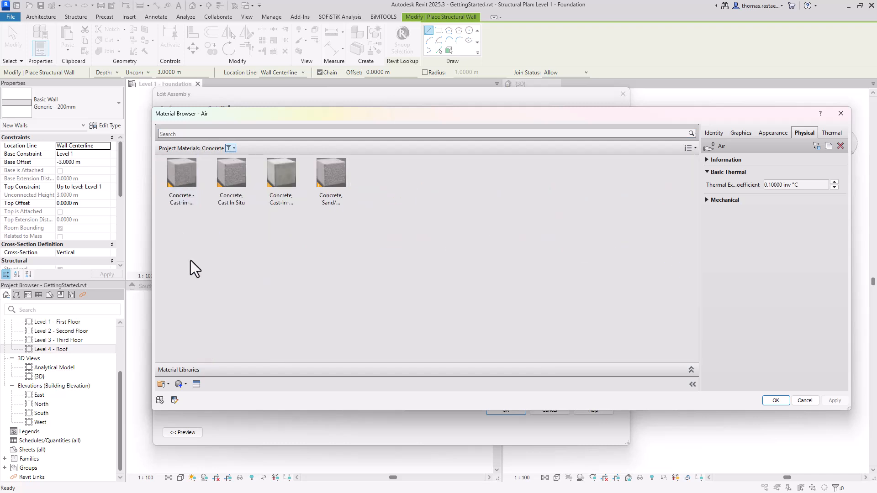
left_click(188, 176)
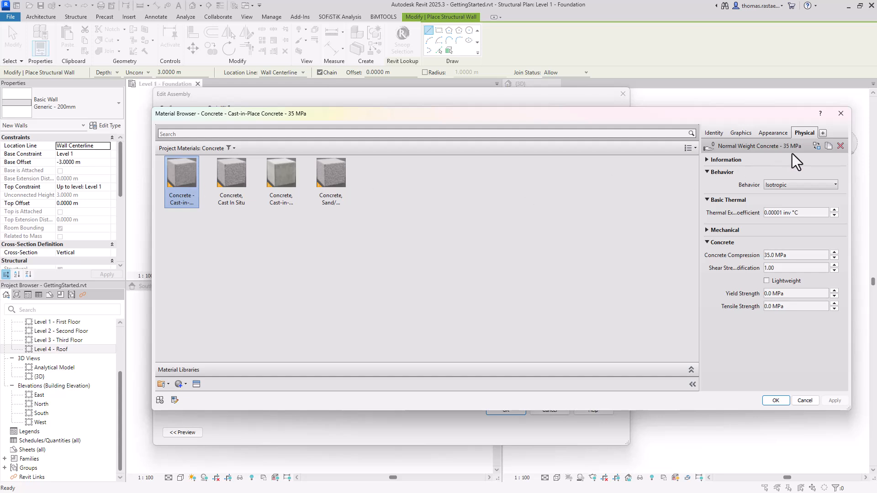
Search the physical assets for "concrete" and replace the material's physical asset with C30/37 from Autodesk Physical Assets.
left_click(818, 147)
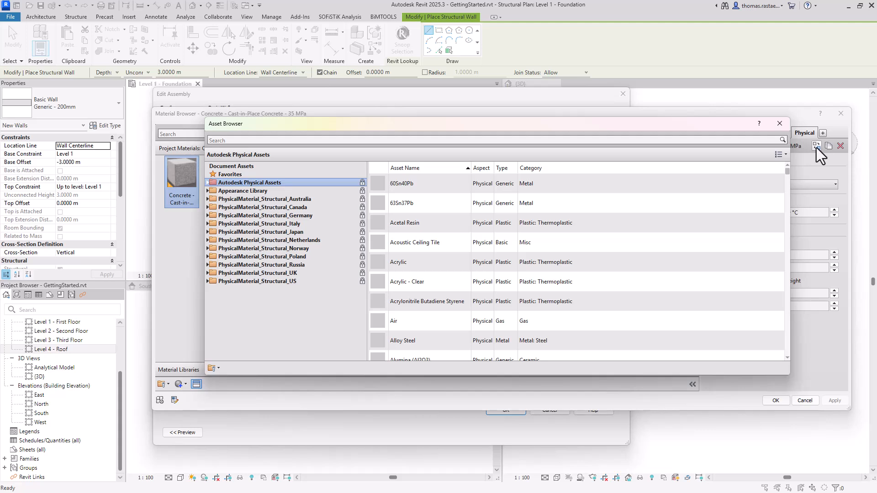
left_click(392, 140)
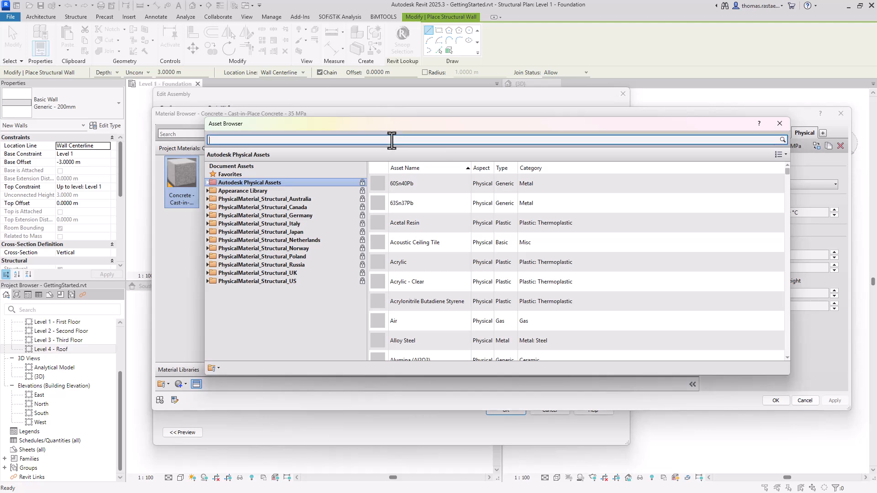
type("concrete")
double_click(391, 140)
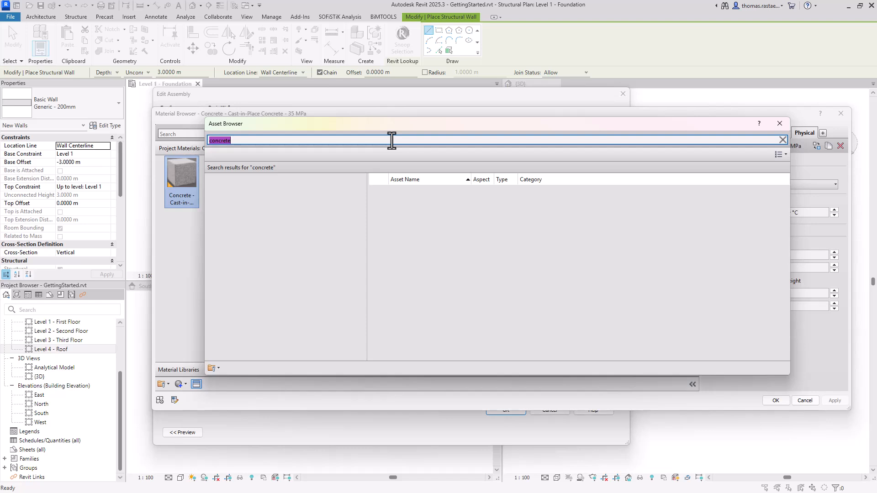
left_click(392, 140)
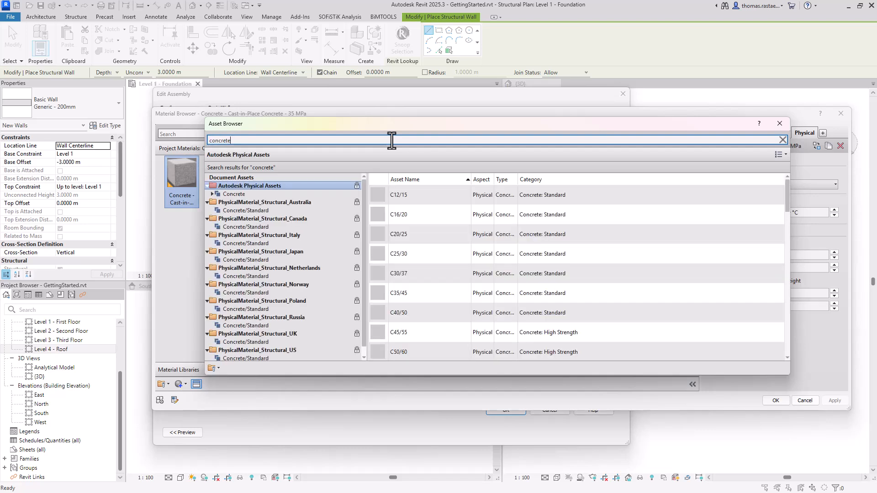
left_click(429, 278)
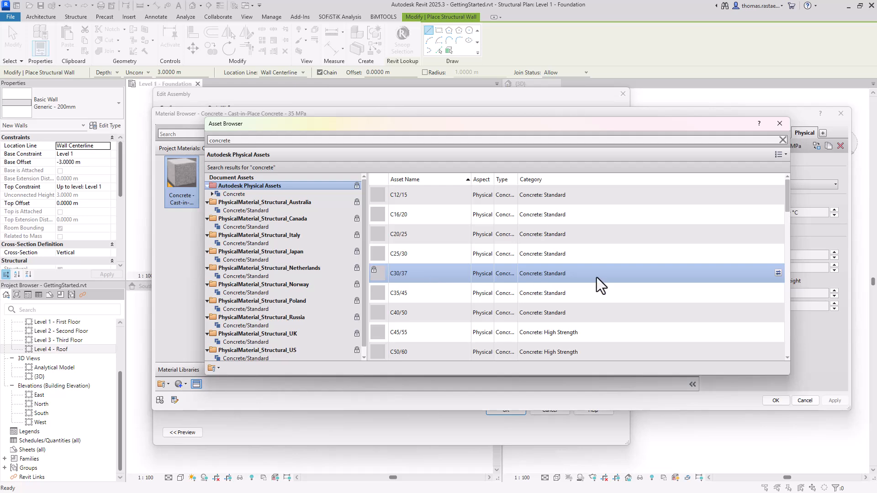
left_click(779, 273)
left_click(780, 123)
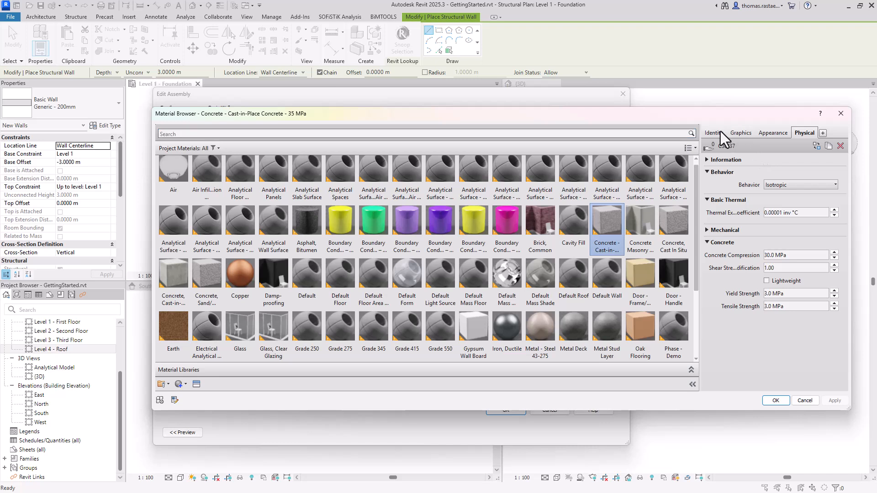
Rename the material as "Concrete - Cast-in-Place Concrete - C30/37" and accept the wall's structure and type properties.
left_click(716, 133)
left_click(823, 147)
triple_click(823, 147)
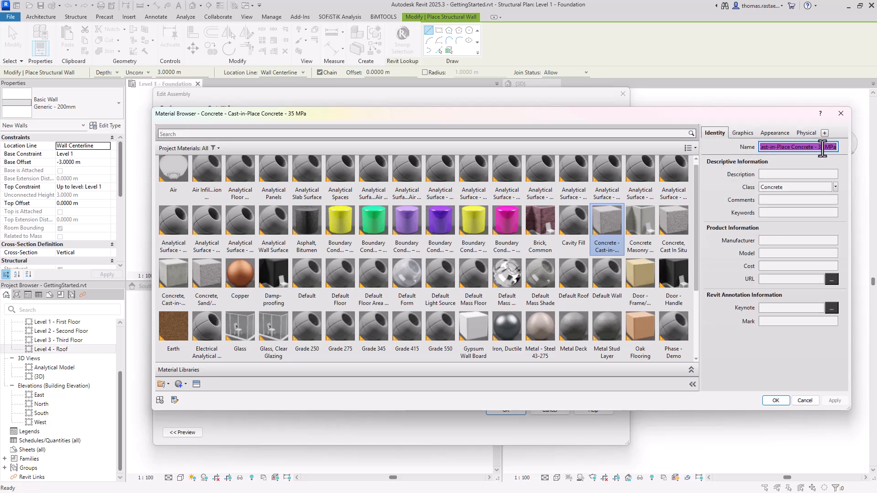
left_click_drag(818, 147, 837, 147)
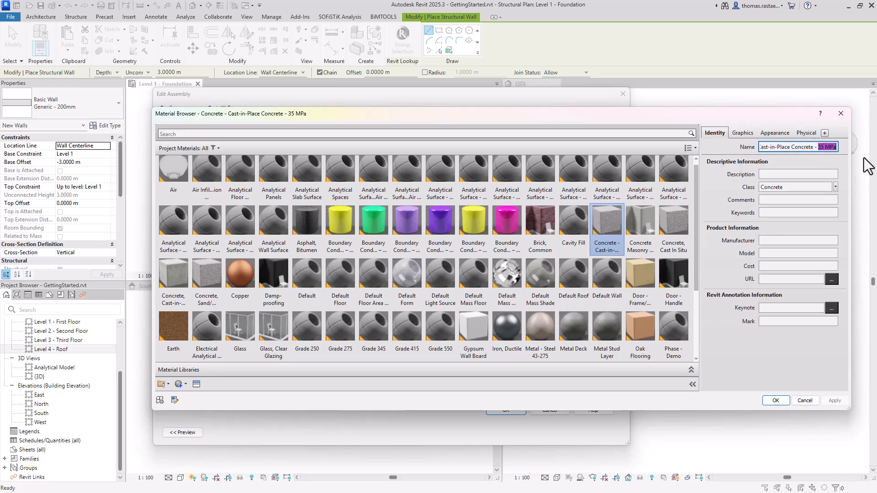
type("C30/37")
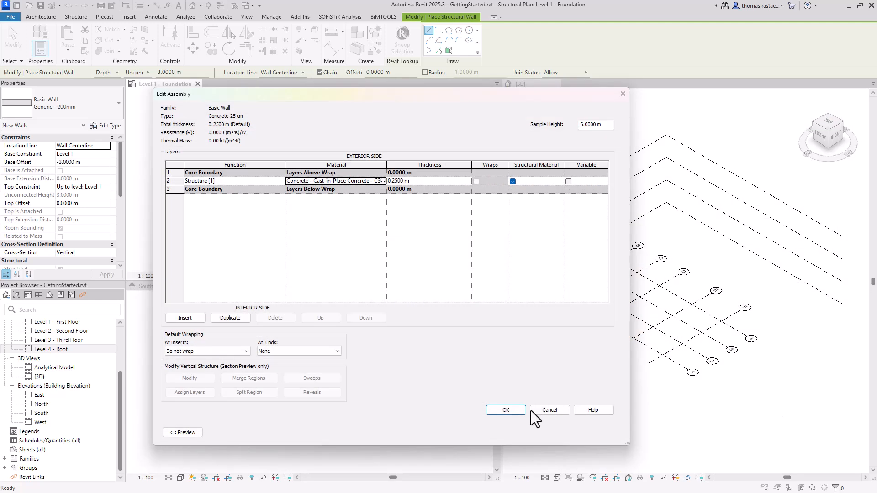
left_click(511, 412)
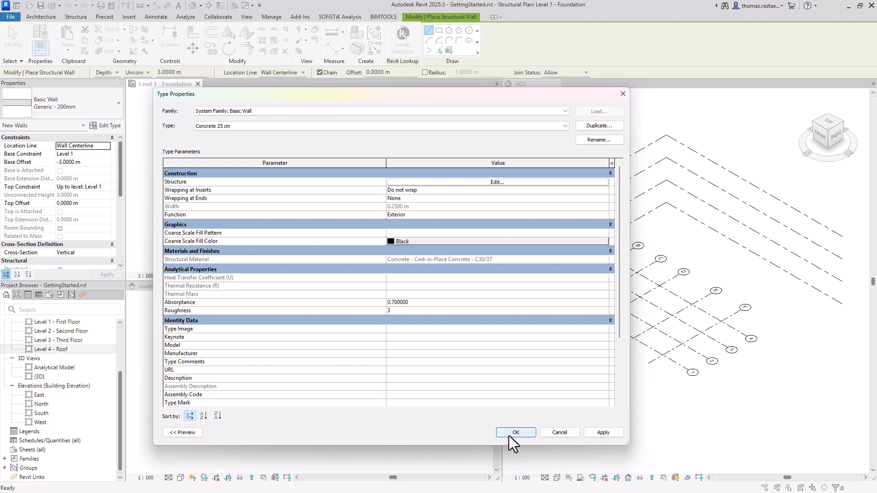
left_click(514, 432)
Define new walls by height instead of depth, with their top constrained to Level 2.
scroll(204, 140, "up", 5)
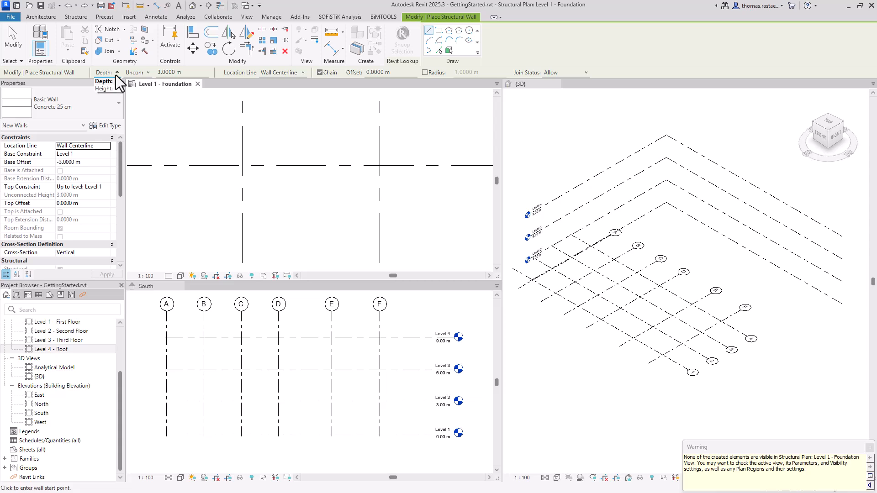
left_click(113, 89)
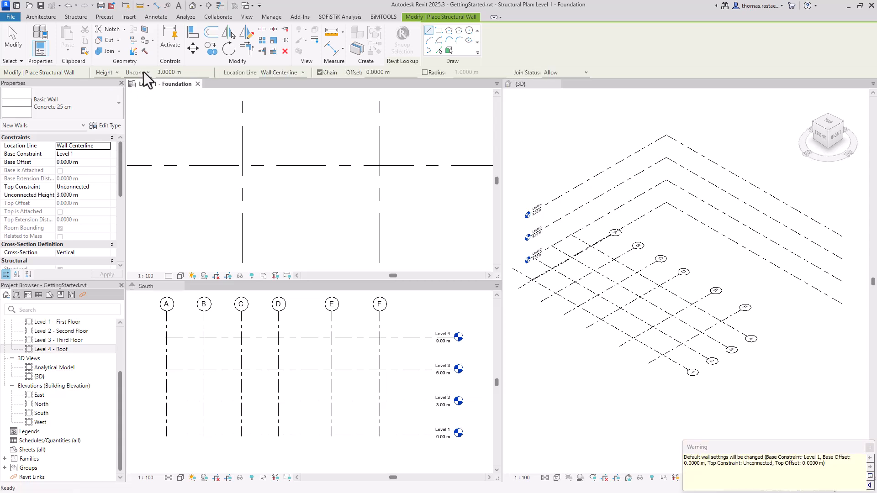
left_click(143, 72)
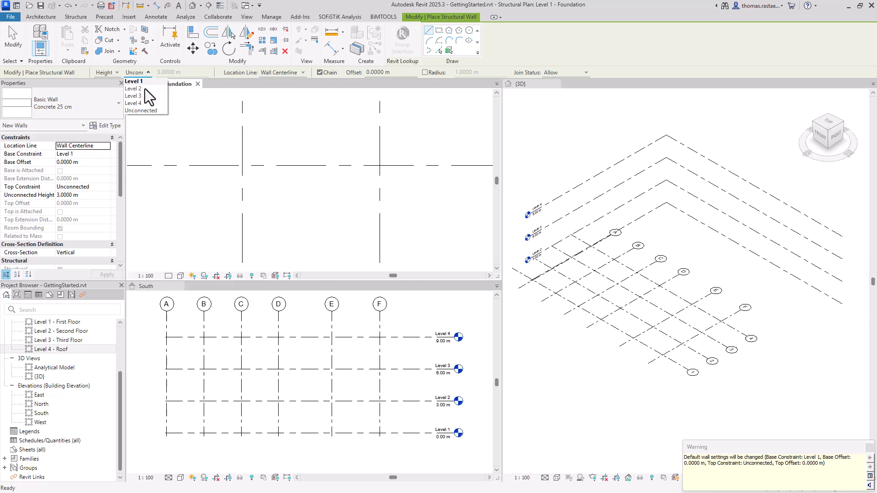
left_click(144, 89)
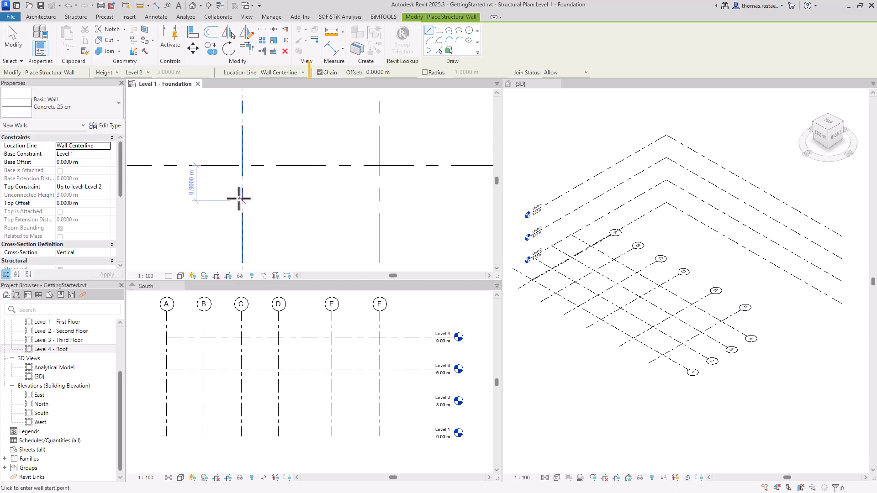
Draw an L-shaped wall at the intersection of grids A and 4, about 0.5 m down grid A and 1 m along grid 4.
left_click(241, 185)
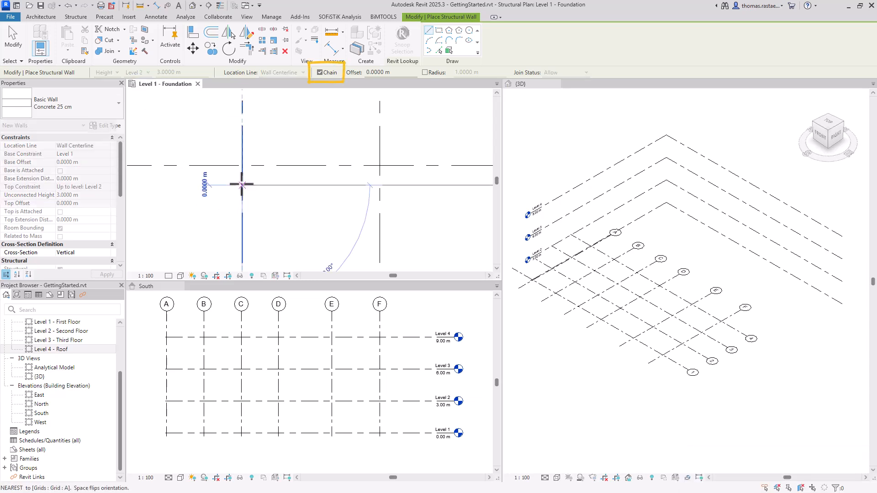
left_click(242, 165)
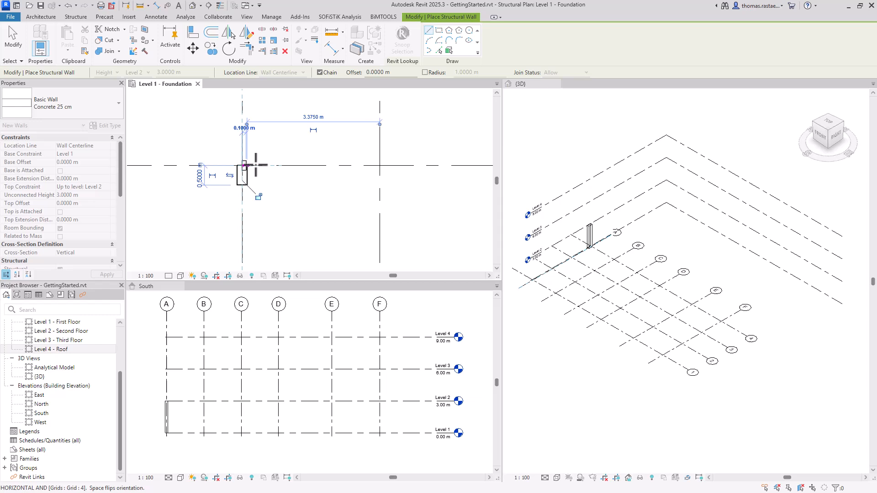
left_click(282, 166)
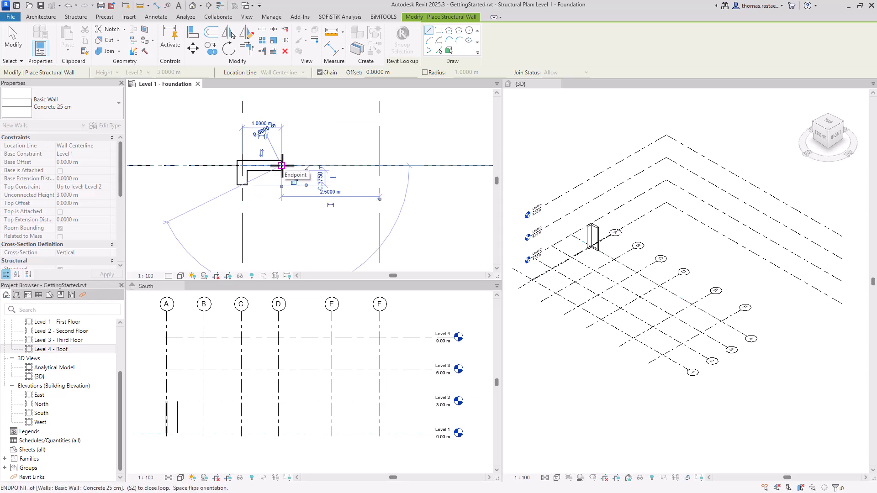
key("Escape")
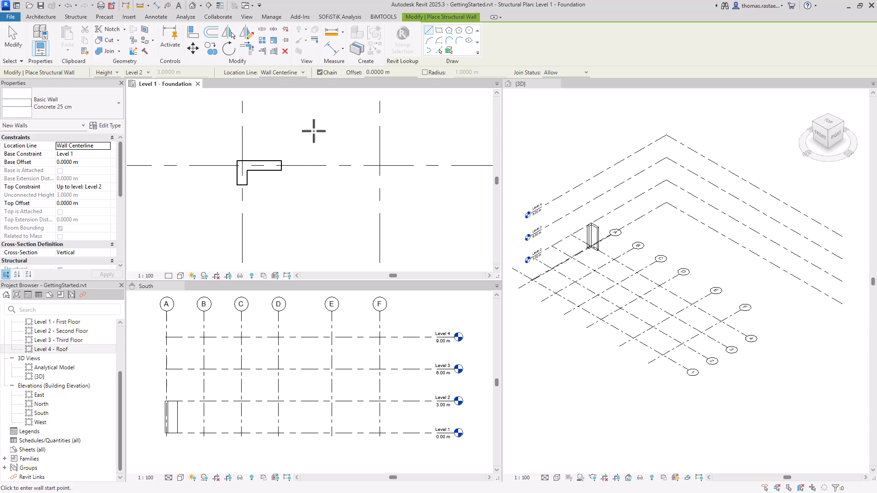
Draw an L-shaped wall at the intersection of grids A and 1, about 0.5 m up grid A and 1 m along grid 1.
scroll(313, 131, "down", 3)
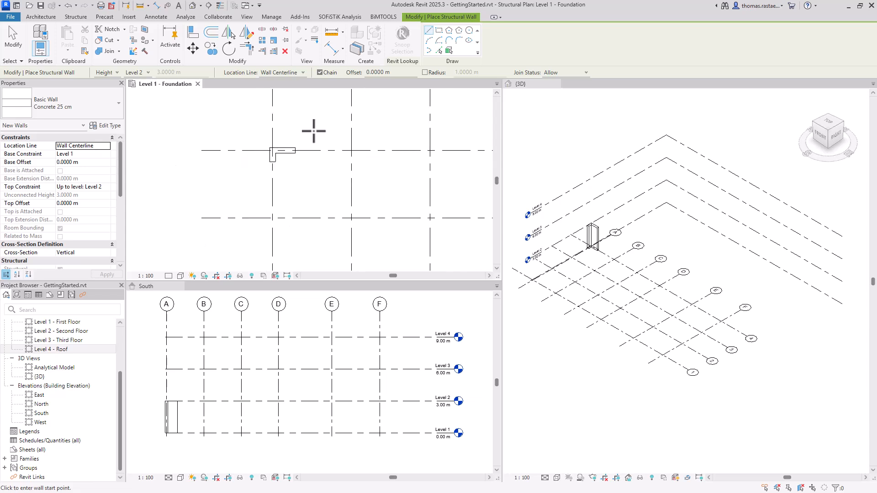
scroll(284, 258, "up", 1)
scroll(297, 238, "up", 3)
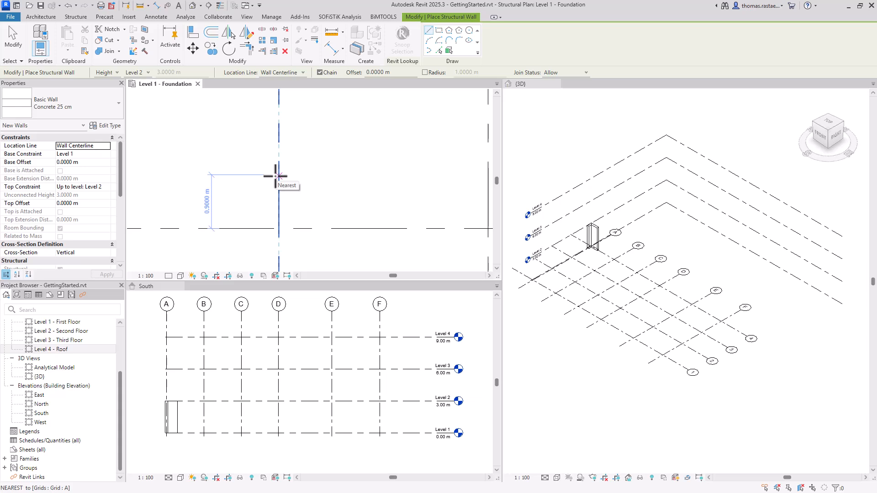
left_click(279, 199)
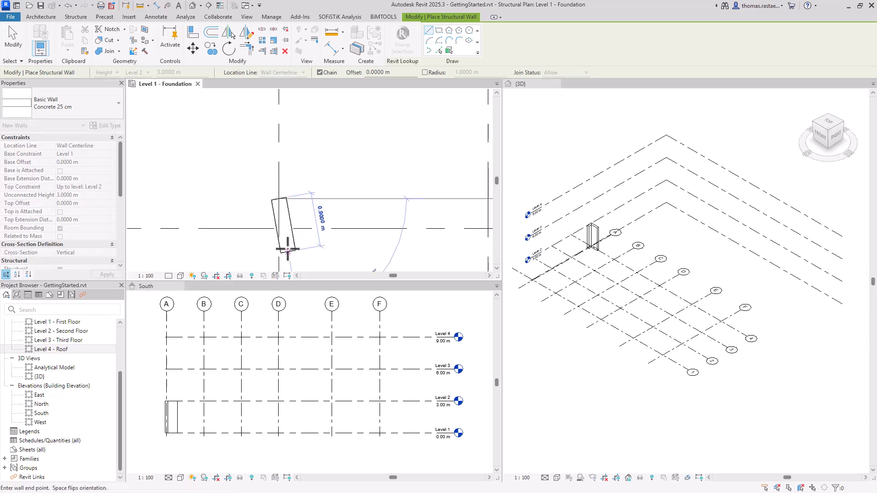
left_click(279, 228)
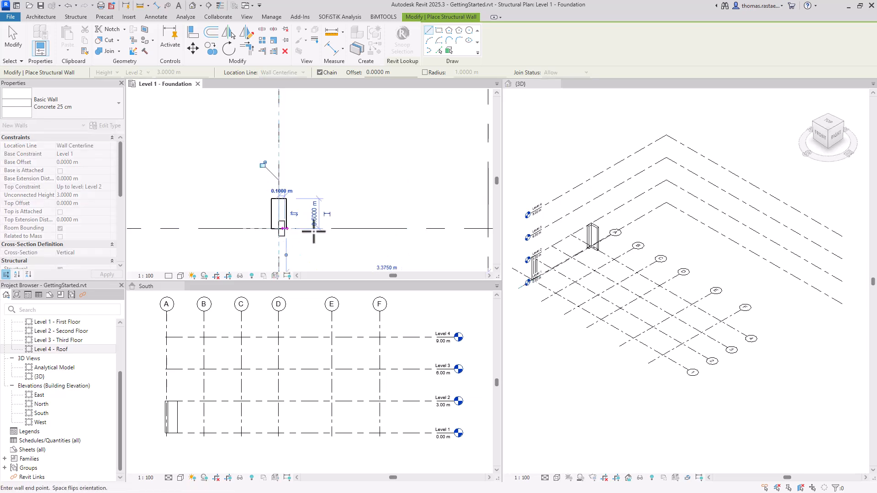
left_click(339, 229)
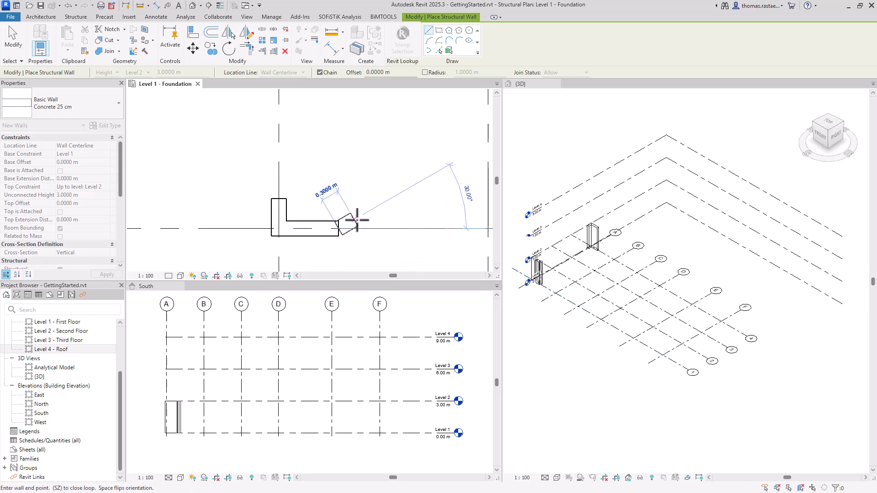
key("Escape")
Draw a closed rectangle of walls along grids D, F, 1 and 4, plus a cross wall on grid 3 from D to F.
scroll(225, 231, "down", 5)
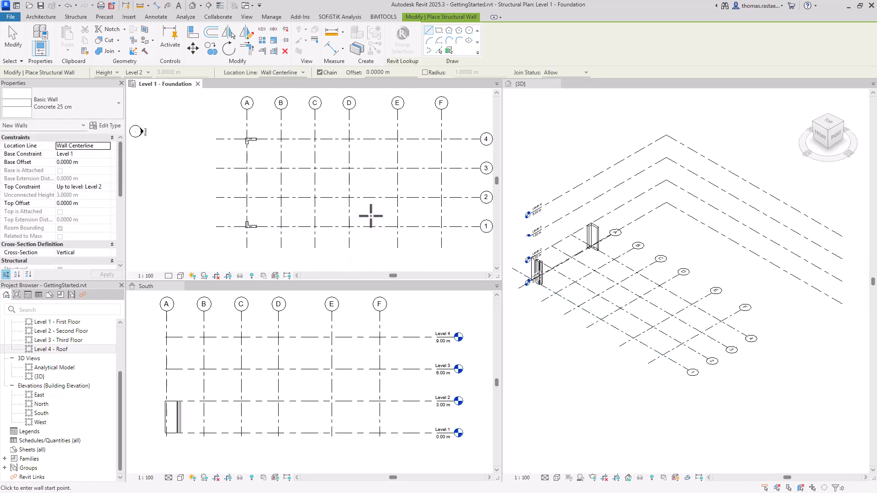
left_click(349, 226)
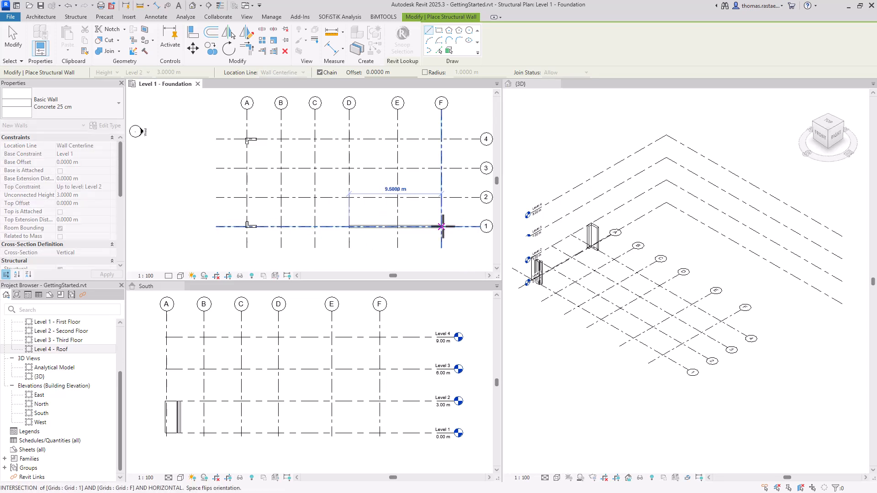
left_click(441, 226)
left_click(442, 139)
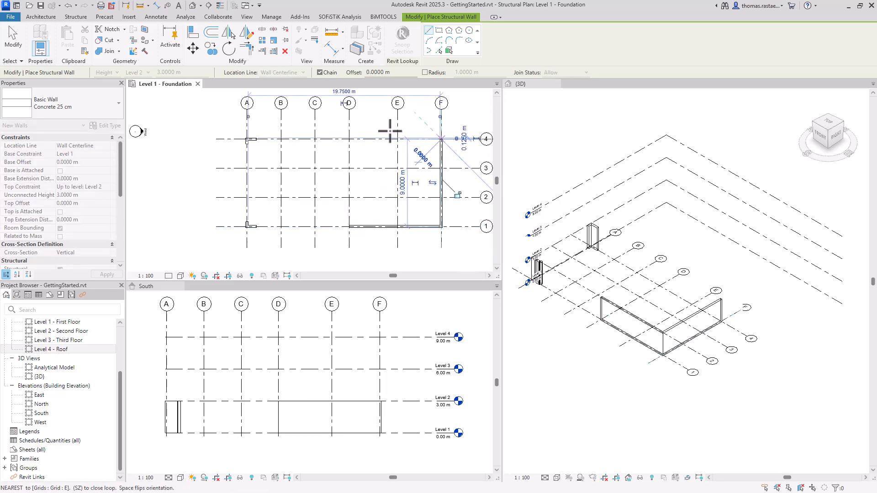
left_click(348, 139)
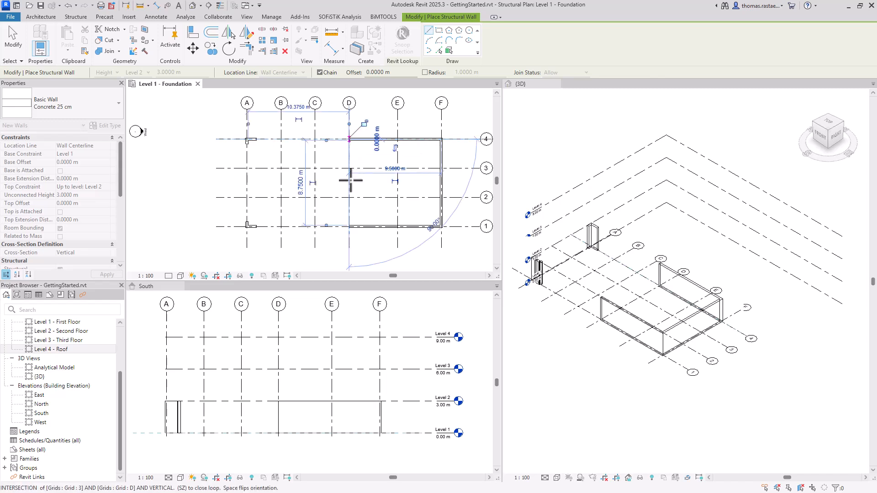
left_click(349, 226)
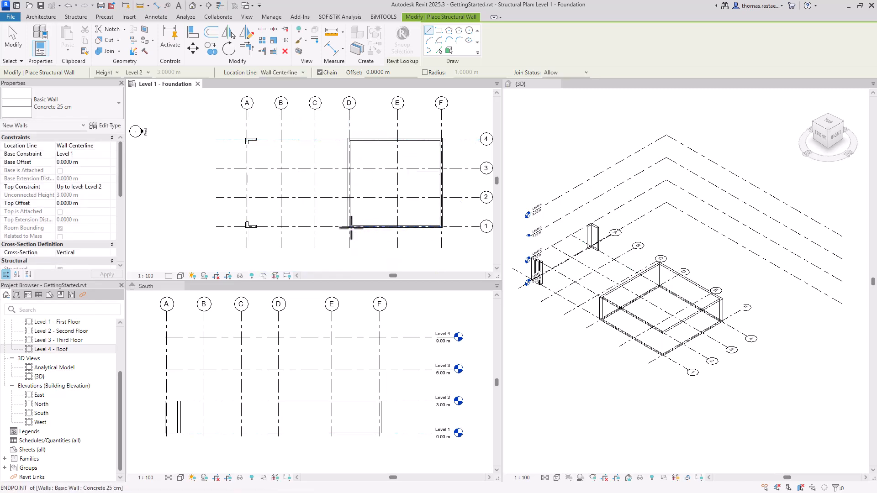
left_click(349, 168)
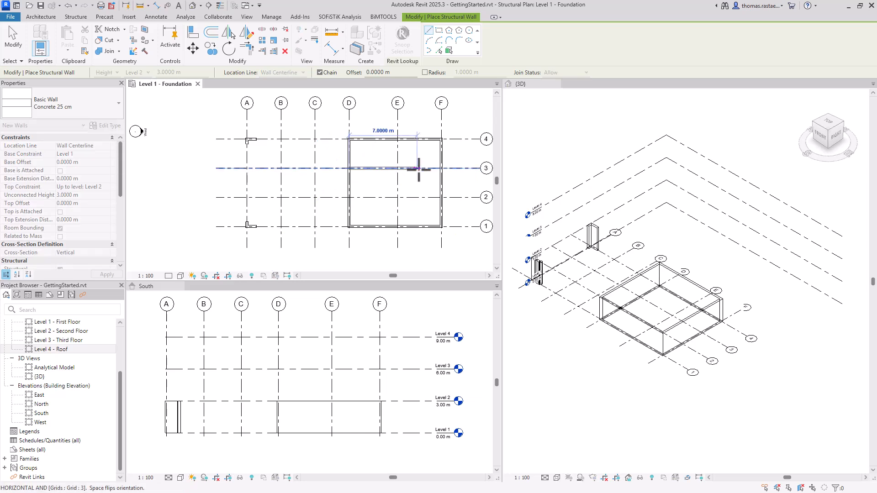
left_click(441, 168)
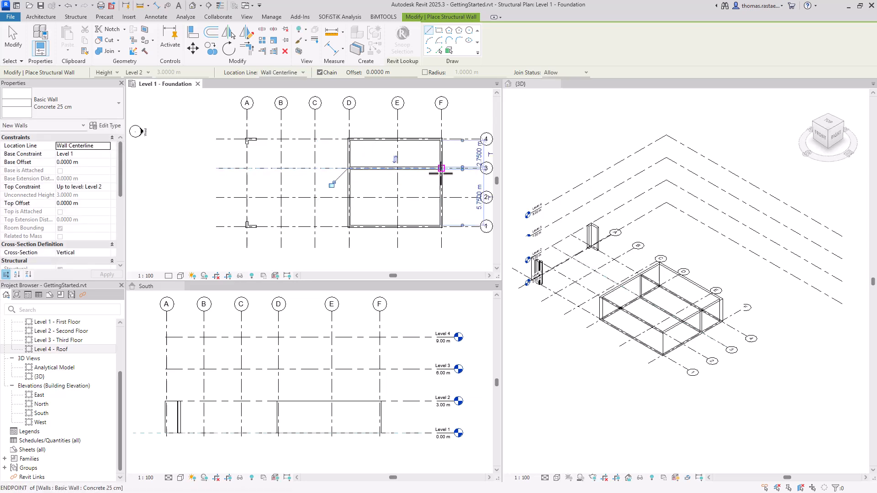
Draw a structural wall along grid 2 from grid D to grid F.
left_click(349, 198)
left_click(441, 197)
key("Escape")
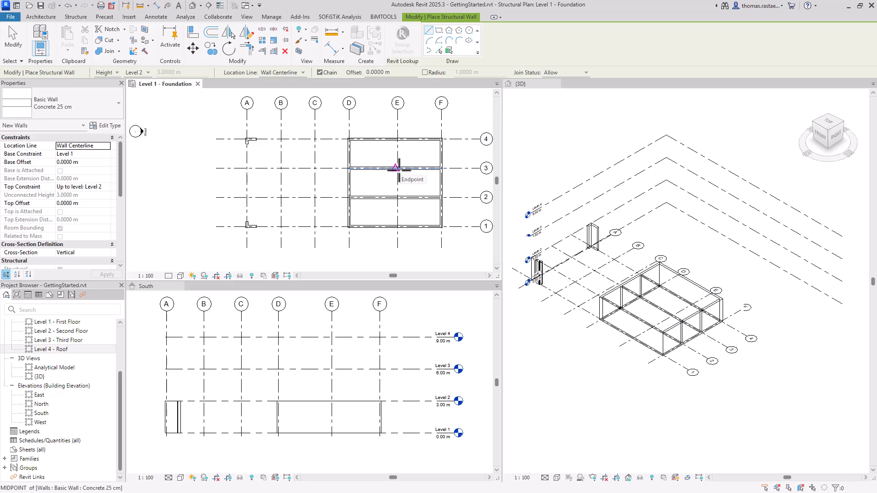
Draw a cross wall along grid E from grid 3 to grid 4 and finish wall placement.
scroll(395, 167, "up", 3)
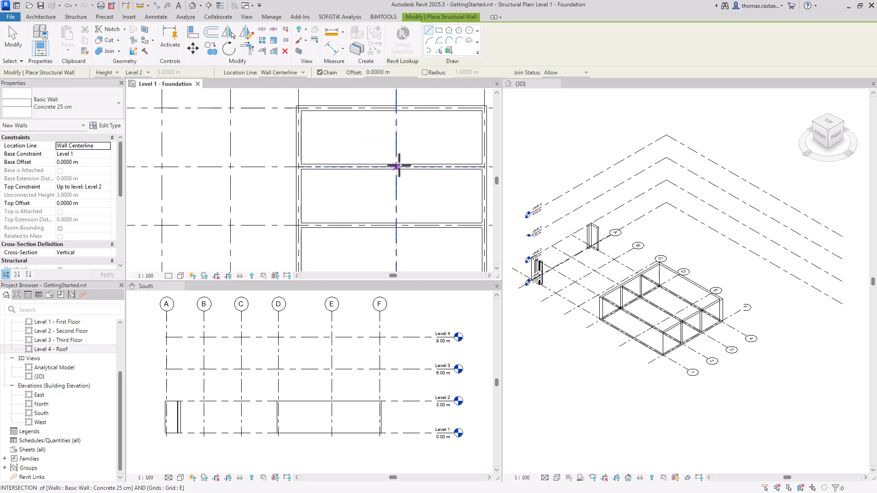
left_click(396, 167)
left_click(395, 109)
key("Escape")
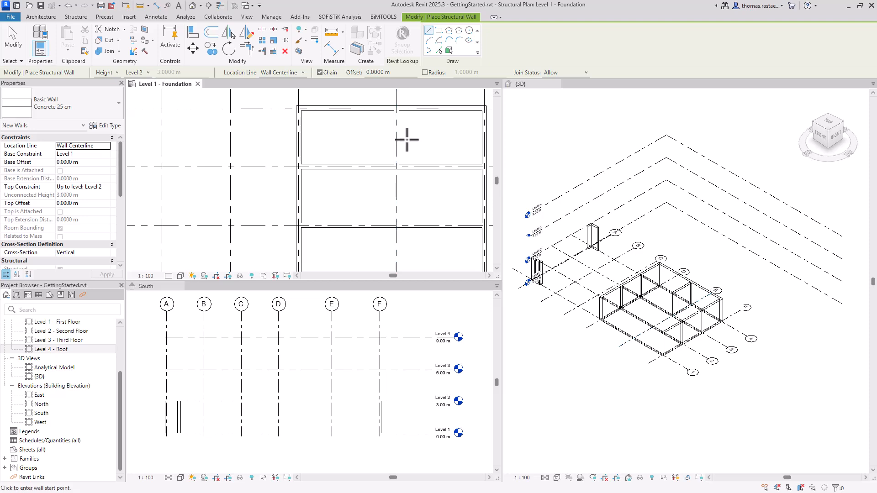
scroll(403, 138, "down", 2)
middle_click(401, 178)
middle_click(401, 177)
scroll(298, 195, "up", 6)
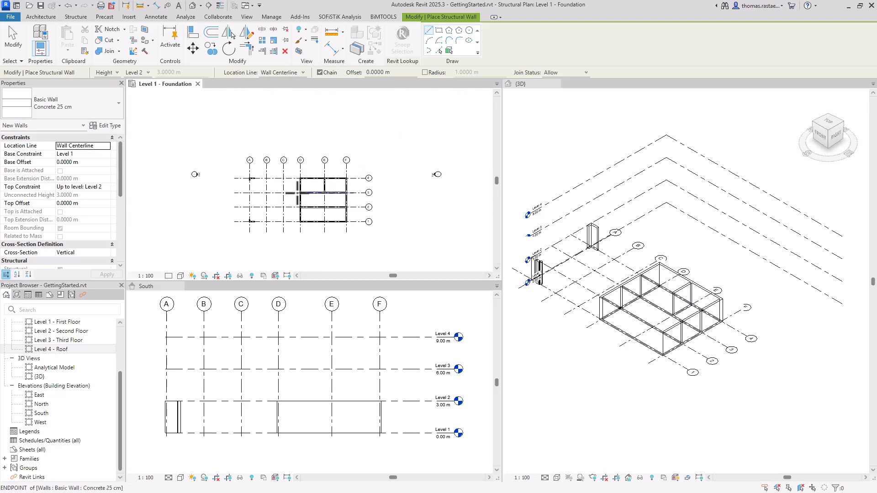
key("Escape")
key("Escape")
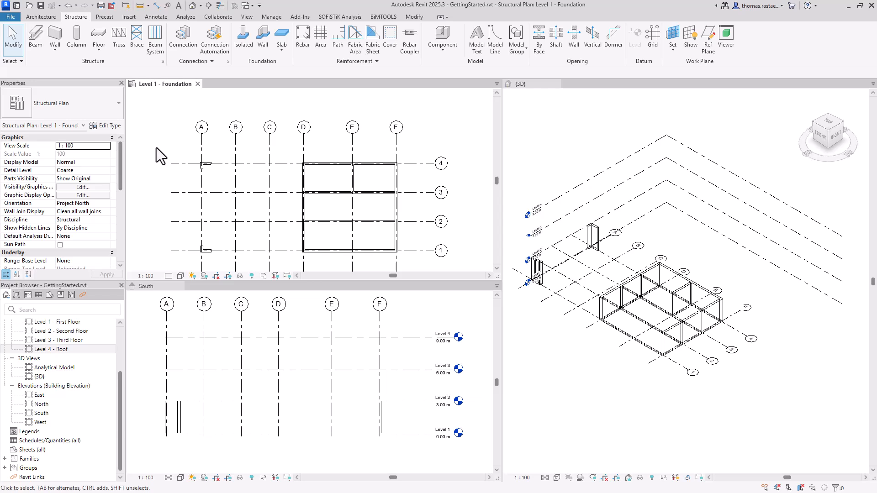
Start a structural column and duplicate the M_Concrete-Rectangular-Column 300 x 450mm type as "25 x 100".
left_click(75, 38)
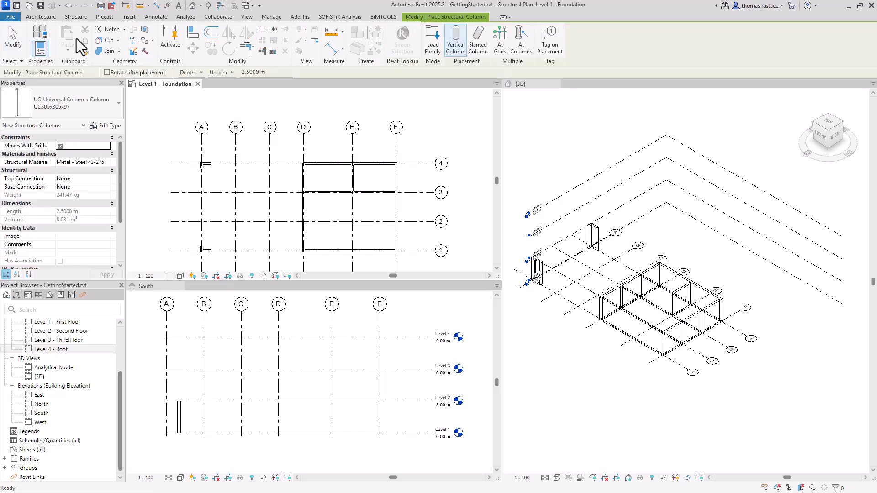
left_click(109, 109)
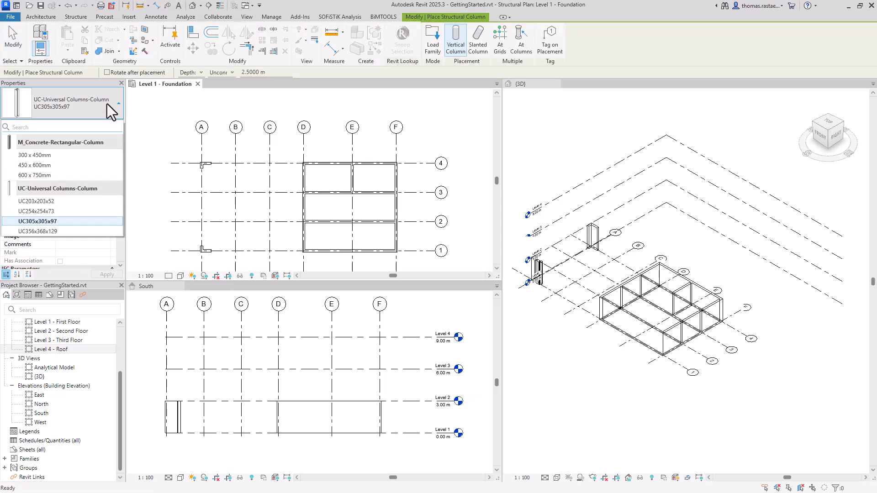
left_click(106, 158)
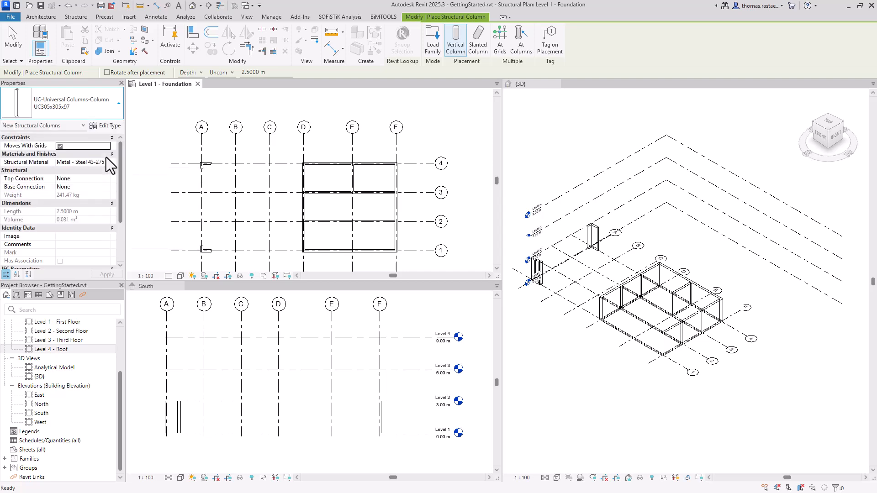
left_click(110, 126)
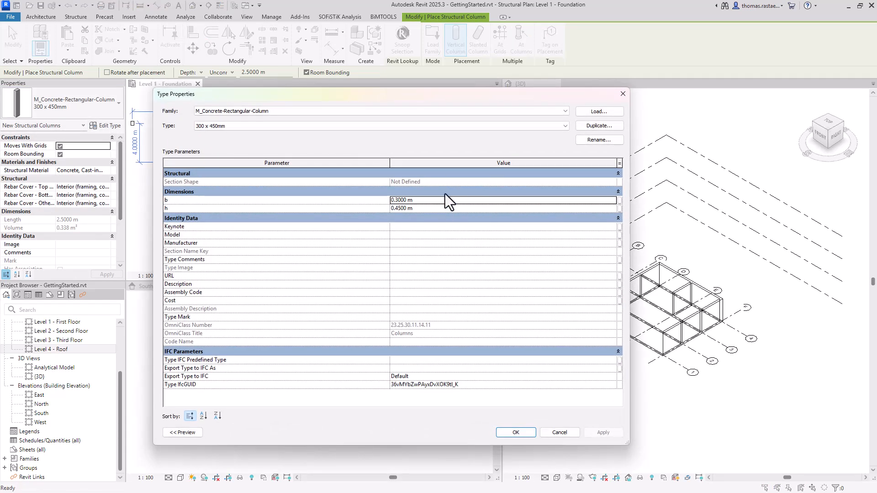
left_click(591, 127)
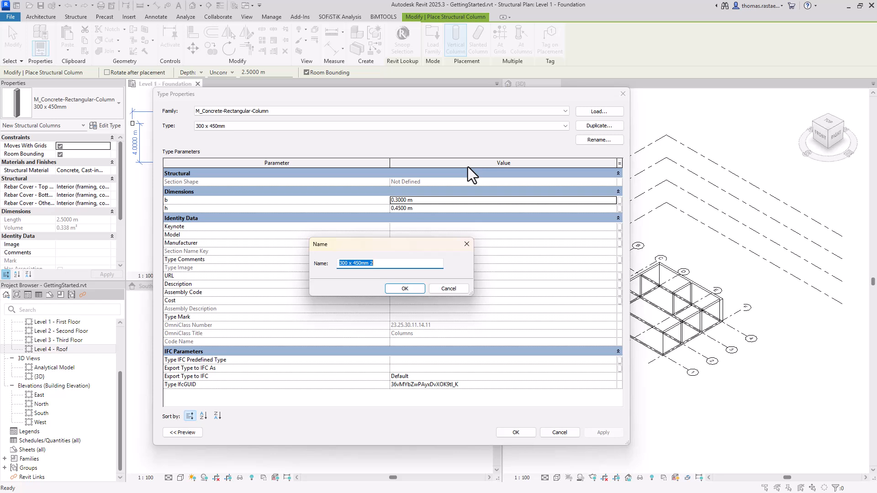
type("25 x 100")
key("Return")
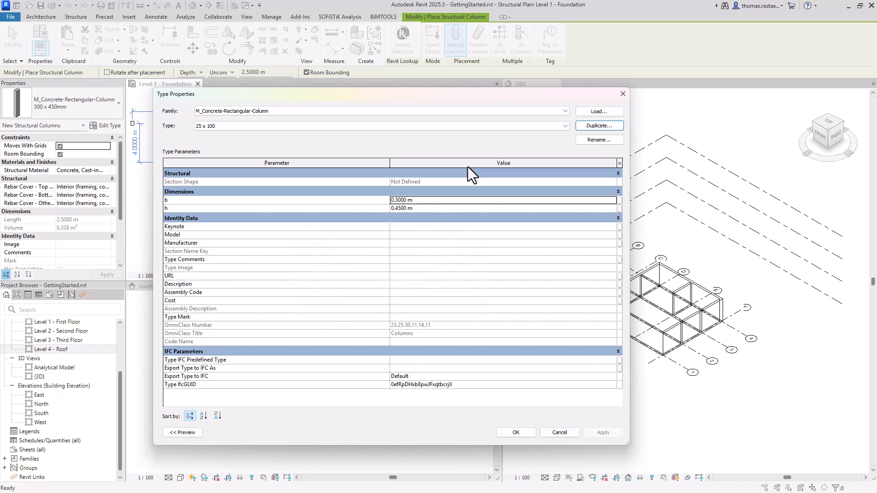
Set the new column type's dimensions to b 0.25 m and h 1 m.
left_click(465, 200)
type(".25")
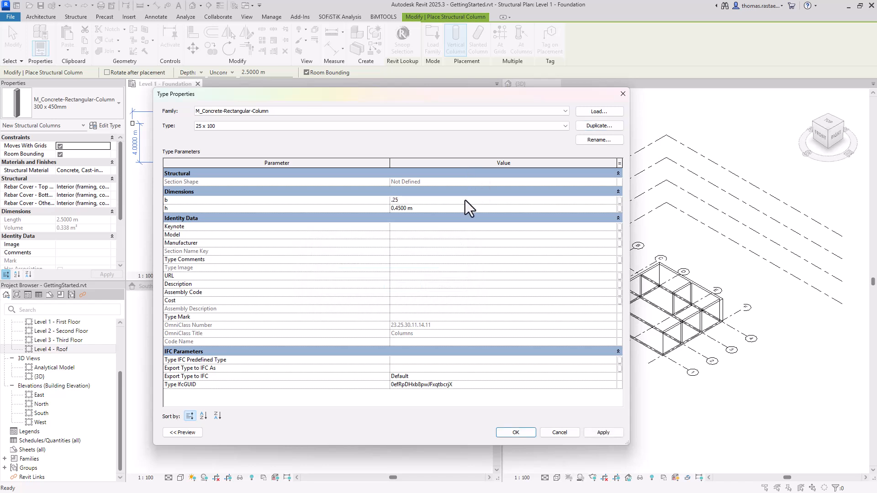
key("Return")
left_click(463, 209)
type("1")
key("Return")
left_click(527, 433)
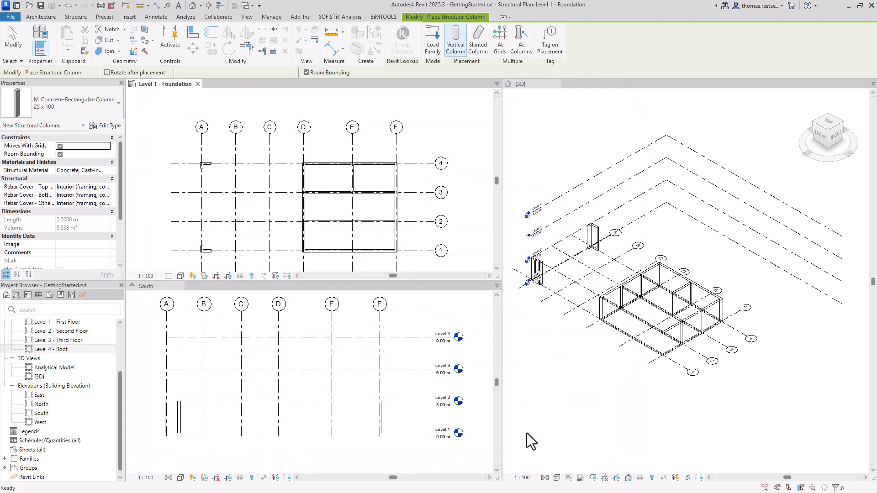
Assign the Concrete - Cast-in-Place Concrete - C30/37 material to the new structural columns.
left_click(106, 171)
left_click(108, 171)
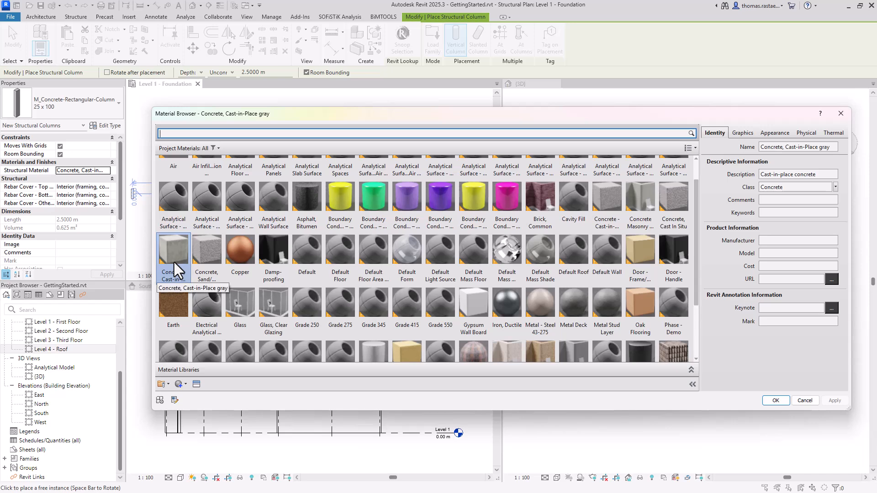
left_click(611, 196)
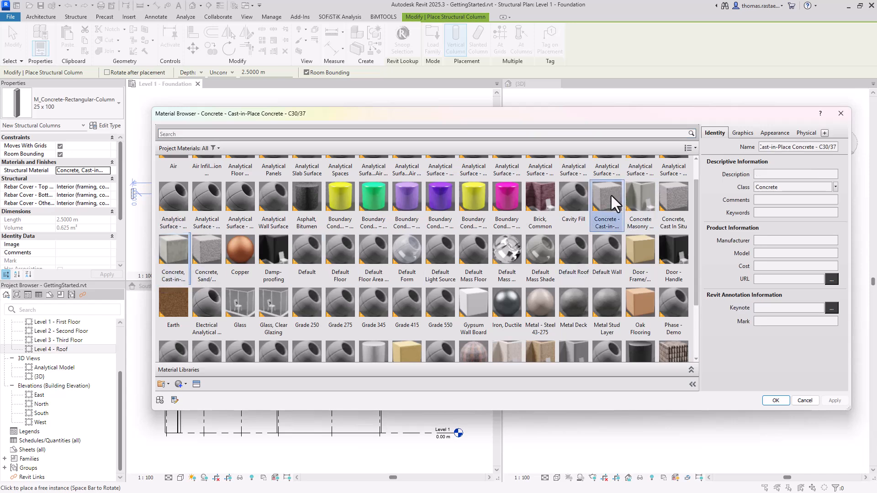
left_click(776, 400)
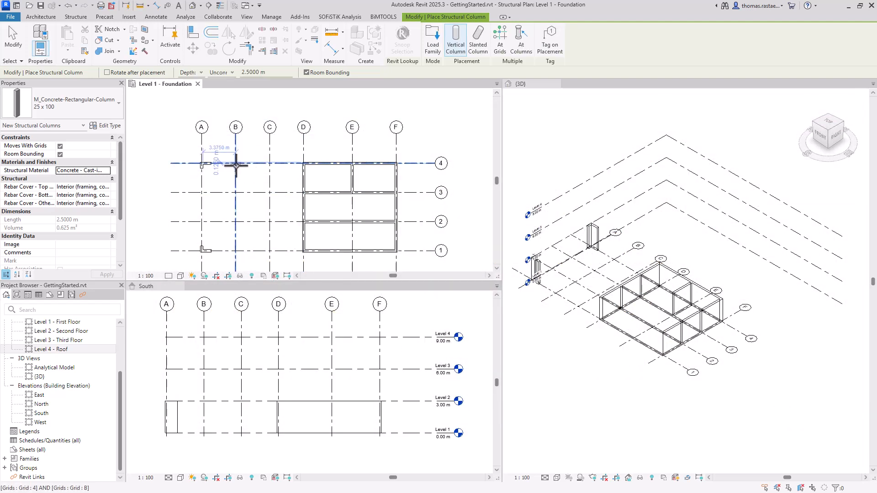
Place 25 x 100 columns at the intersections of grids B and C with grids 4 and 1.
scroll(235, 164, "up", 5)
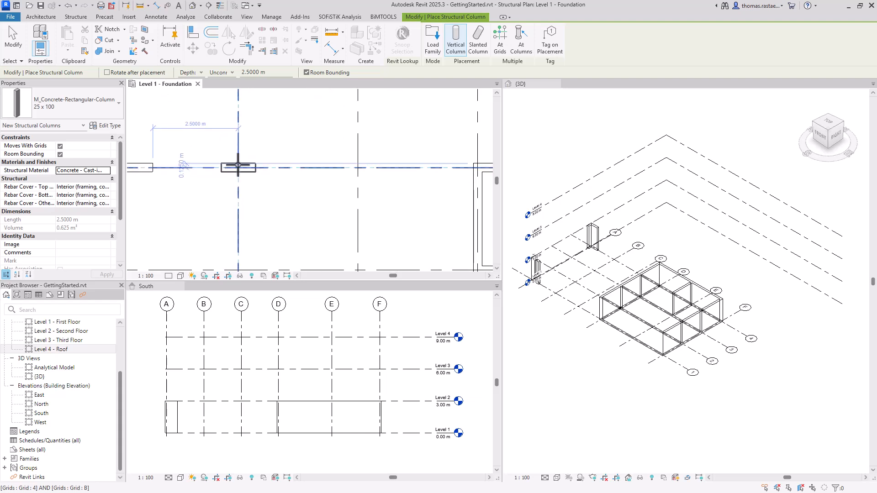
left_click(237, 165)
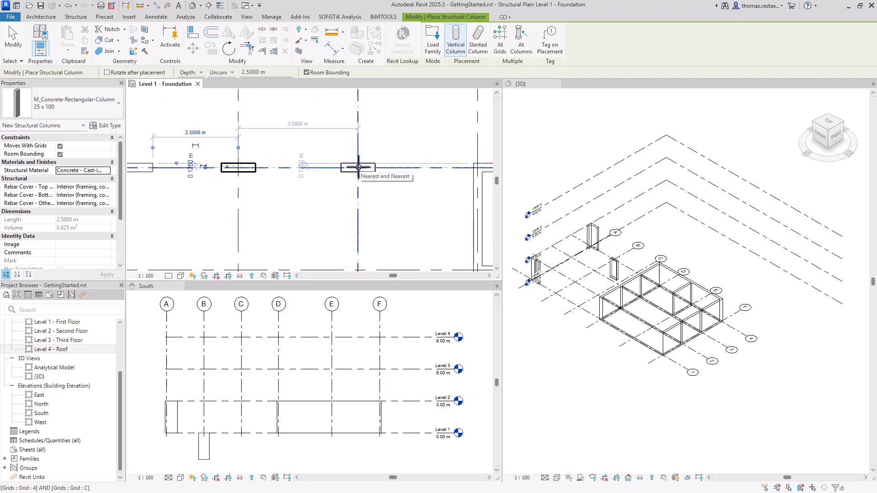
left_click(358, 167)
scroll(358, 167, "down", 3)
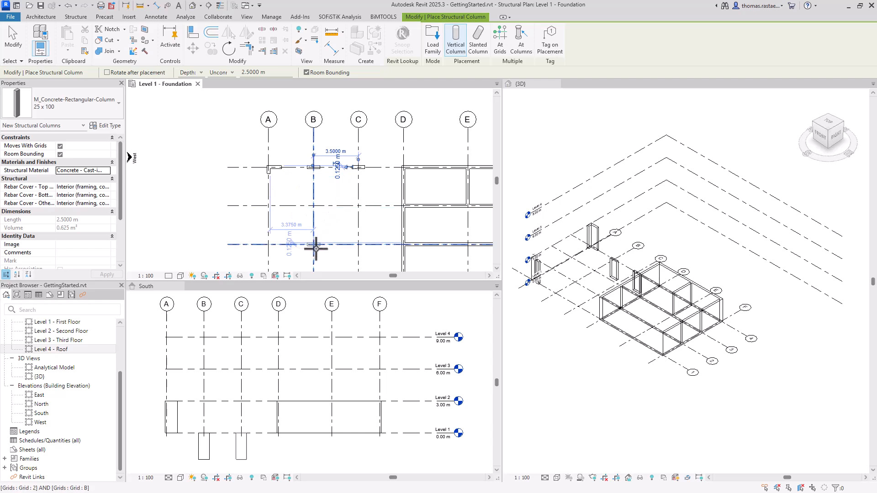
scroll(323, 211, "down", 3)
scroll(317, 256, "up", 6)
left_click(317, 262)
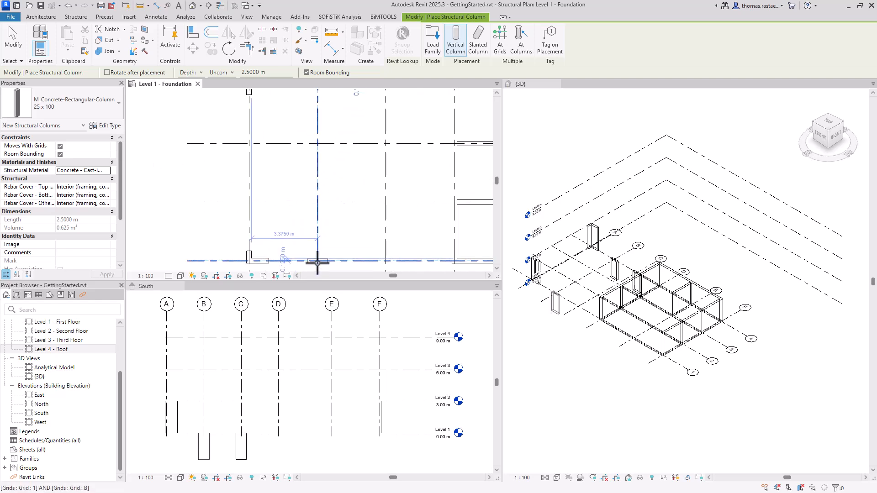
left_click(384, 262)
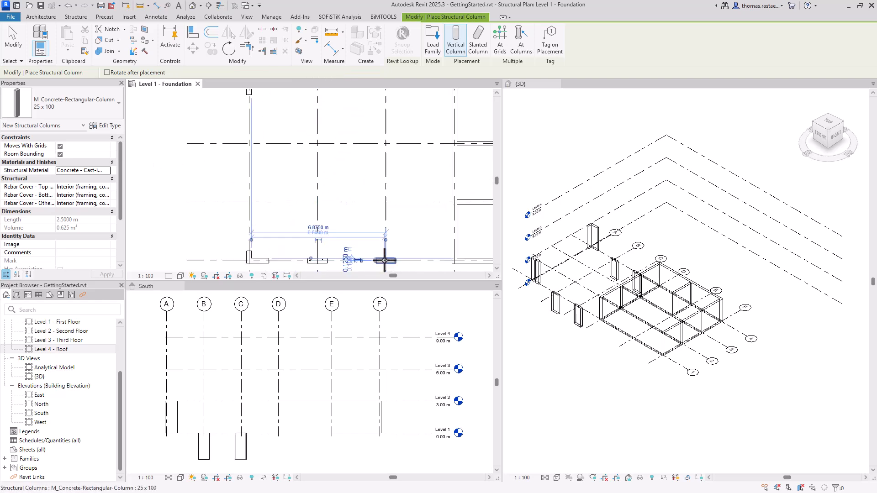
key("Escape")
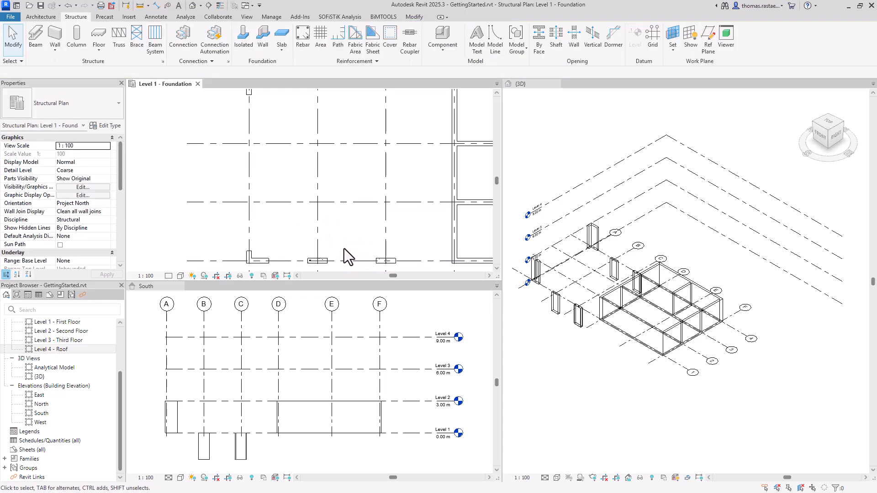
Make the four columns span from Level 1 to Level 2 by changing their top level and removing the base offset.
scroll(344, 248, "down", 3)
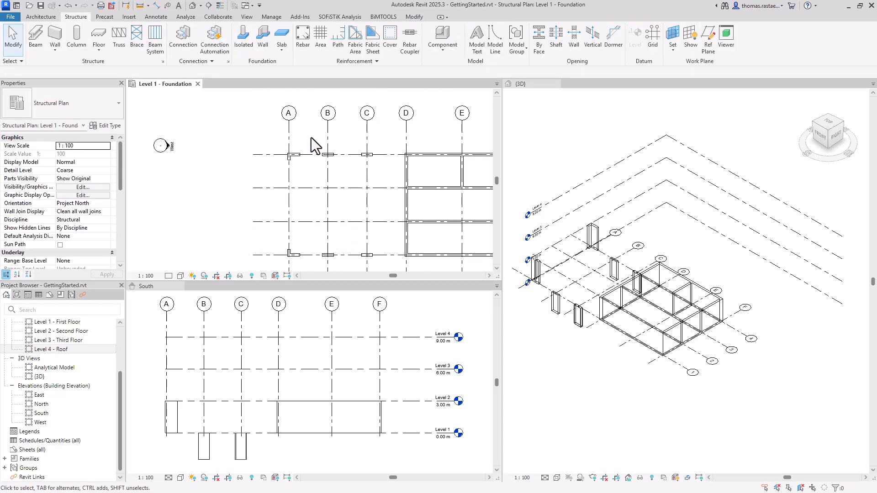
left_click_drag(310, 138, 382, 264)
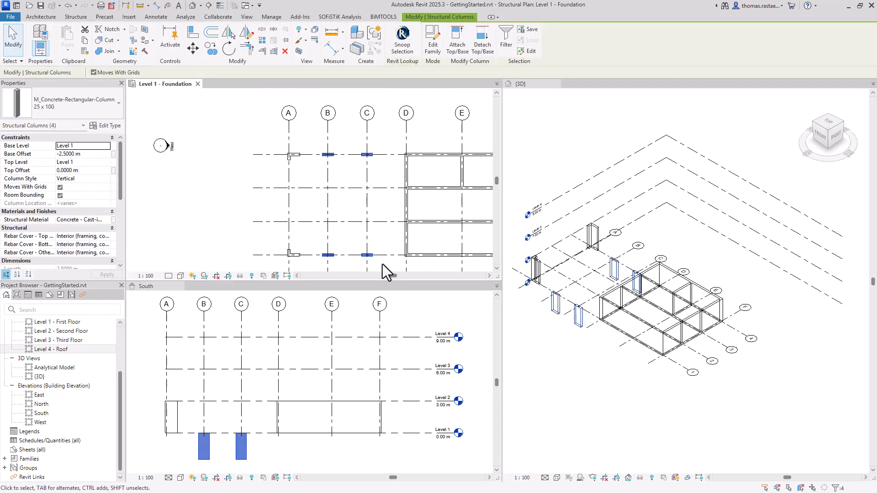
left_click(106, 162)
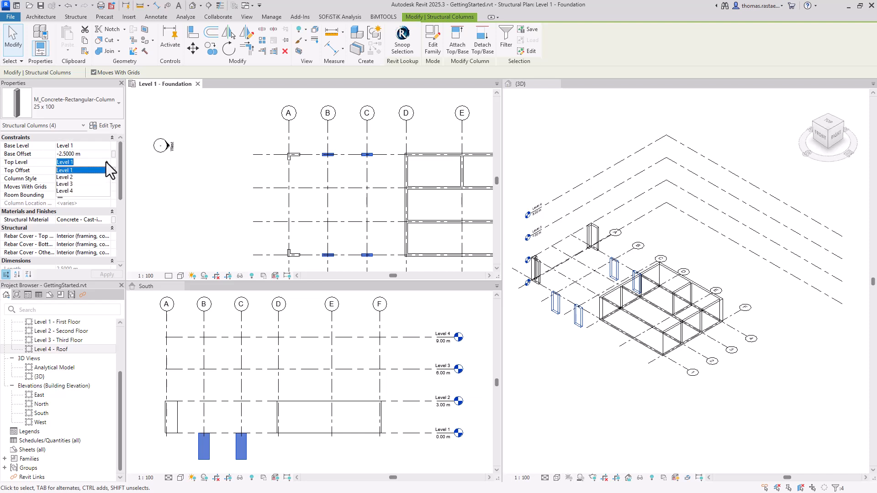
left_click(102, 178)
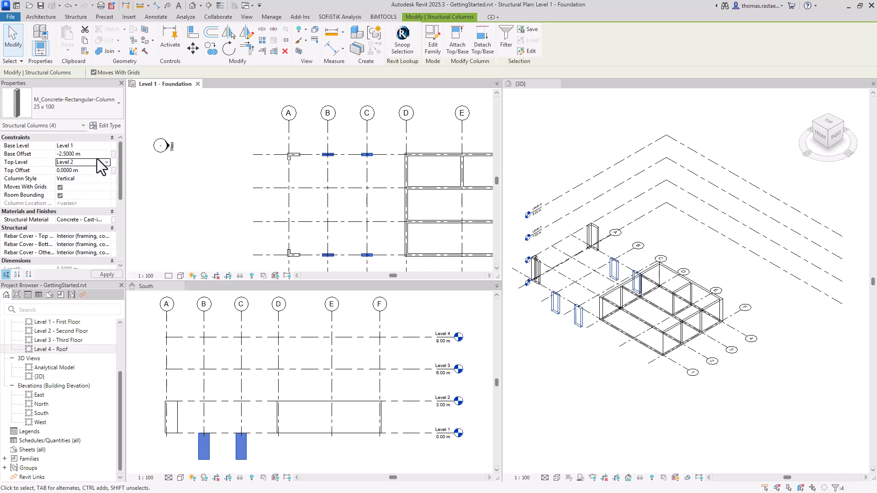
left_click(96, 155)
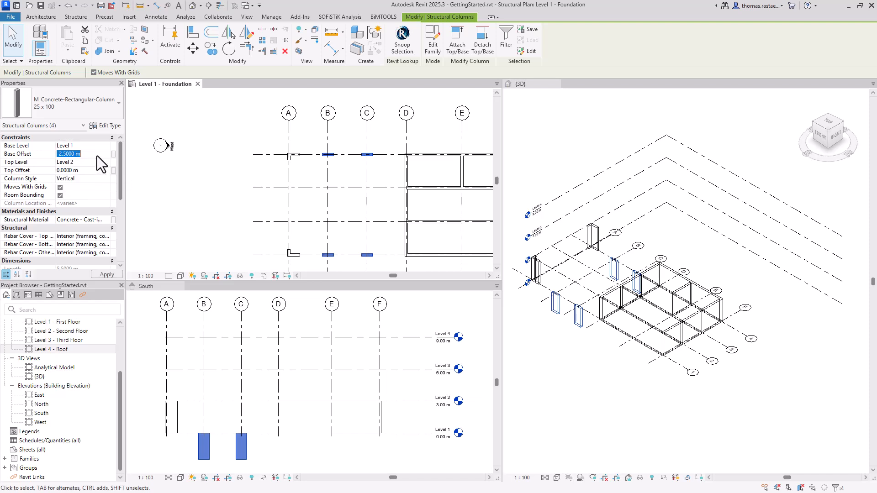
left_click(199, 179)
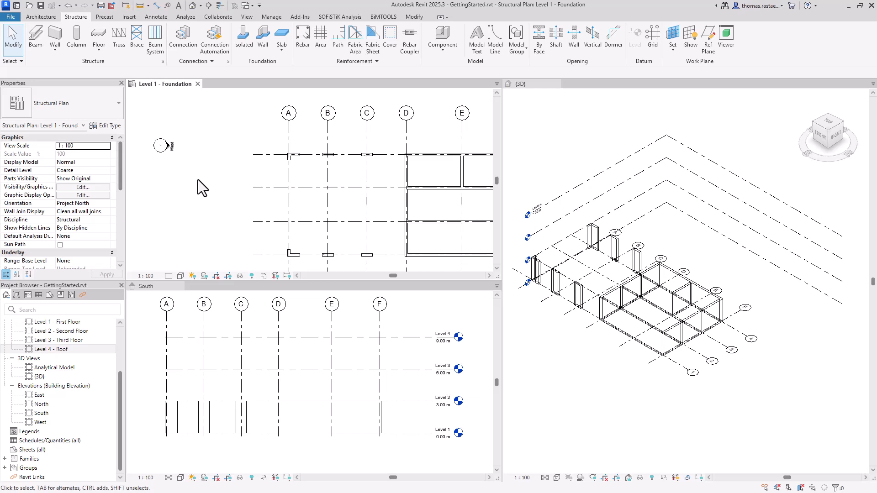
left_click(80, 41)
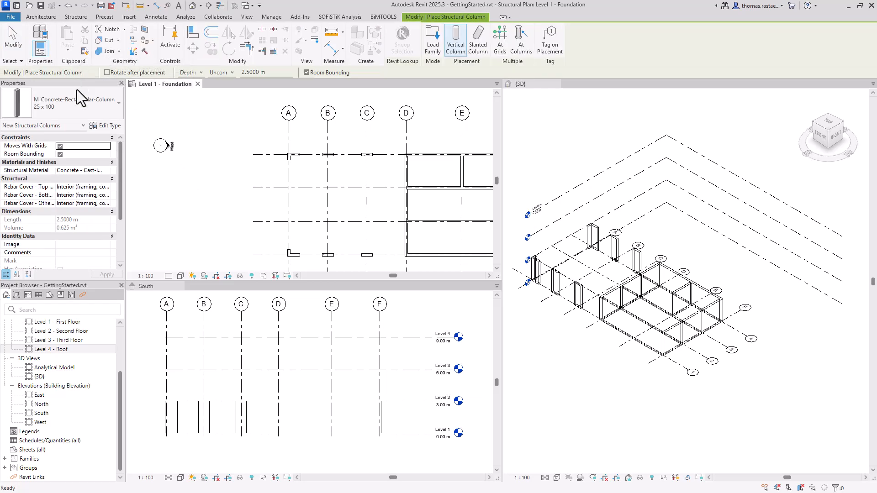
left_click(114, 111)
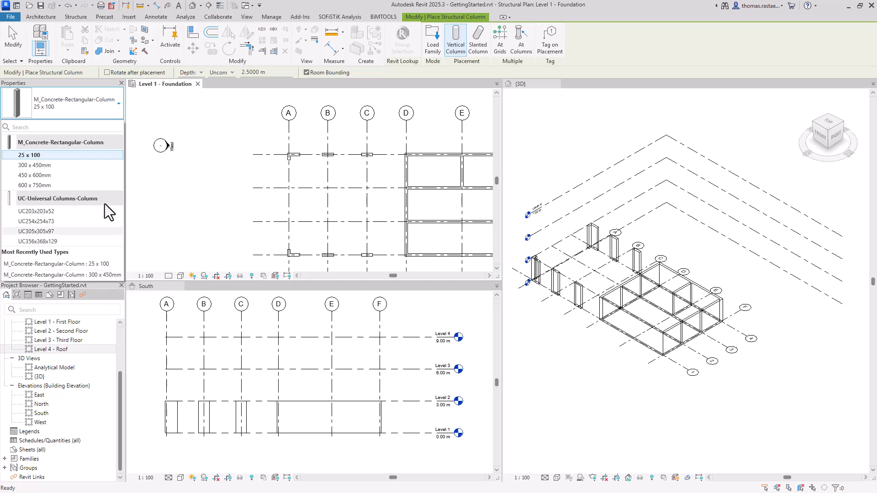
left_click(111, 107)
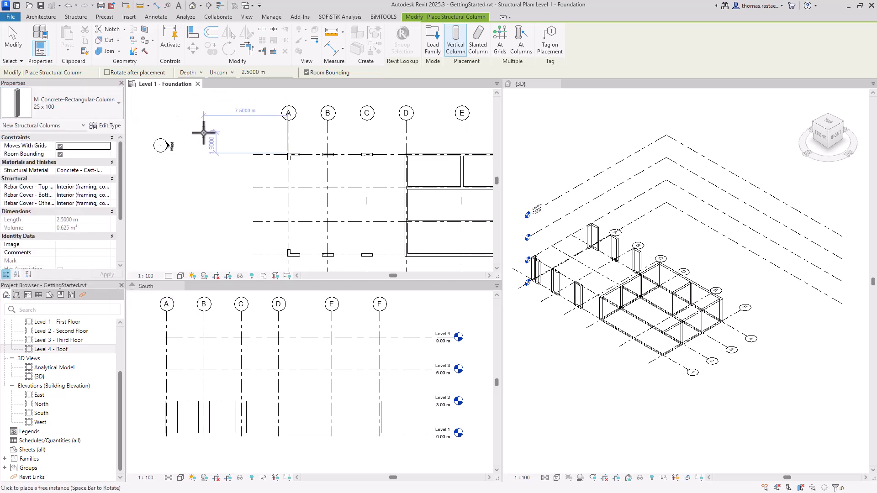
key("Escape")
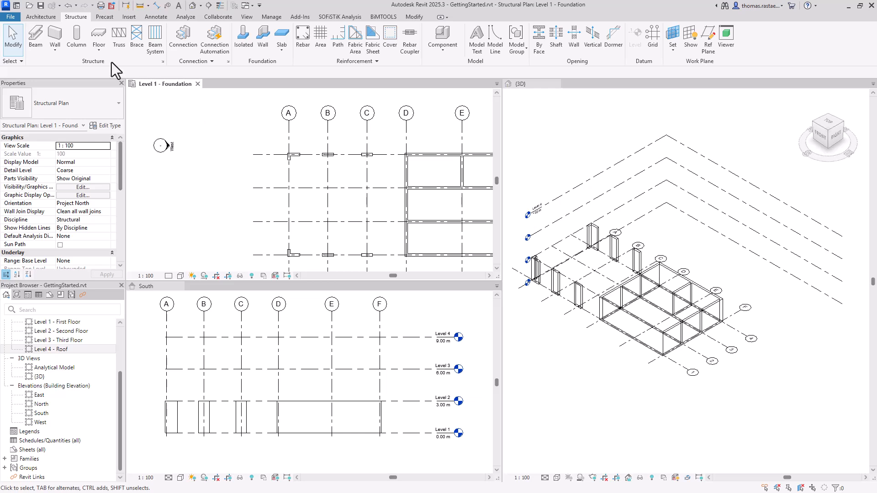
Load the Concrete Round family from the Structural Columns category of the Autodesk family library.
left_click(129, 17)
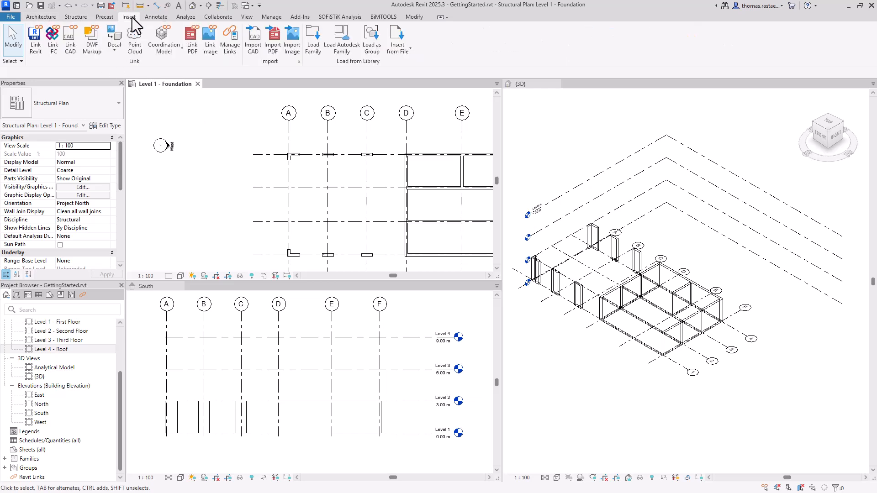
left_click(344, 36)
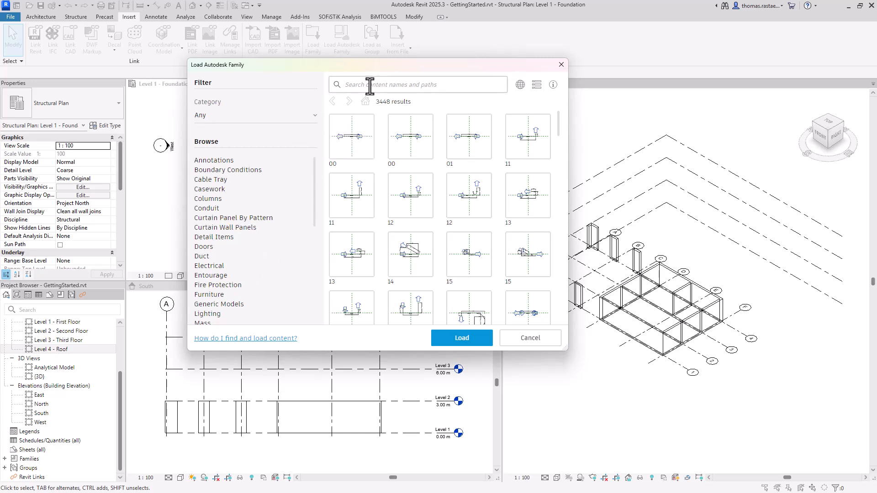
scroll(228, 297, "down", 5)
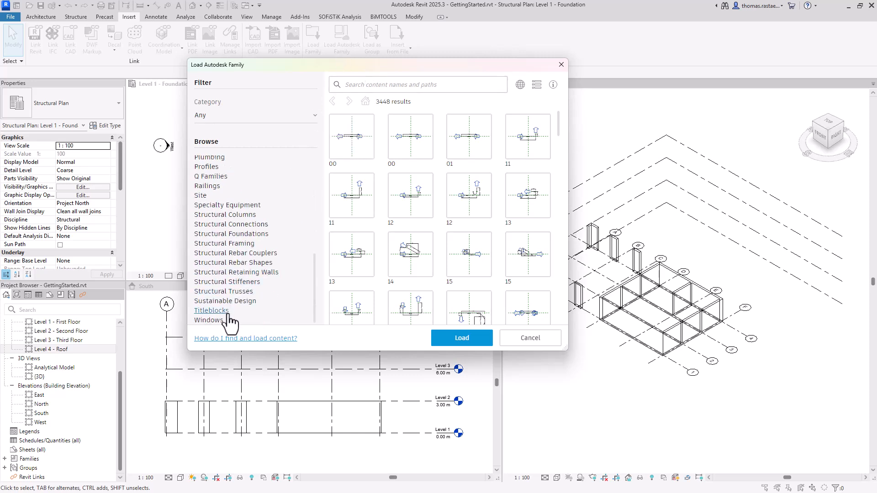
left_click(248, 220)
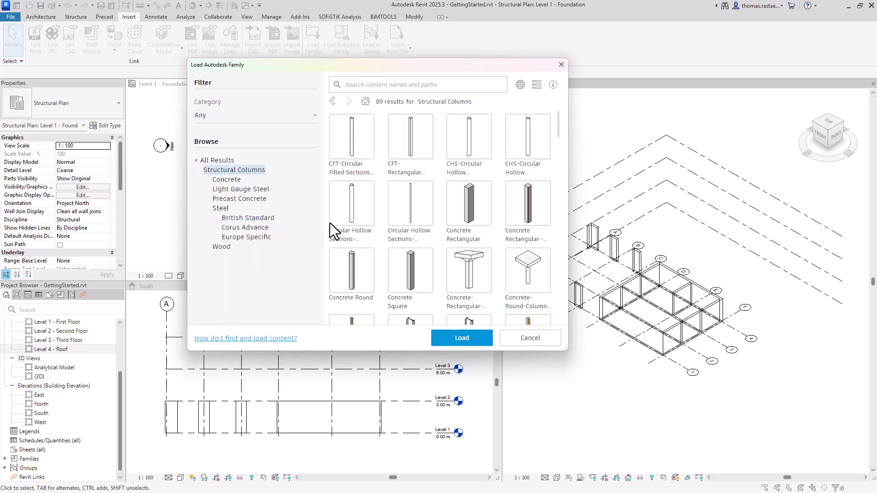
left_click(346, 269)
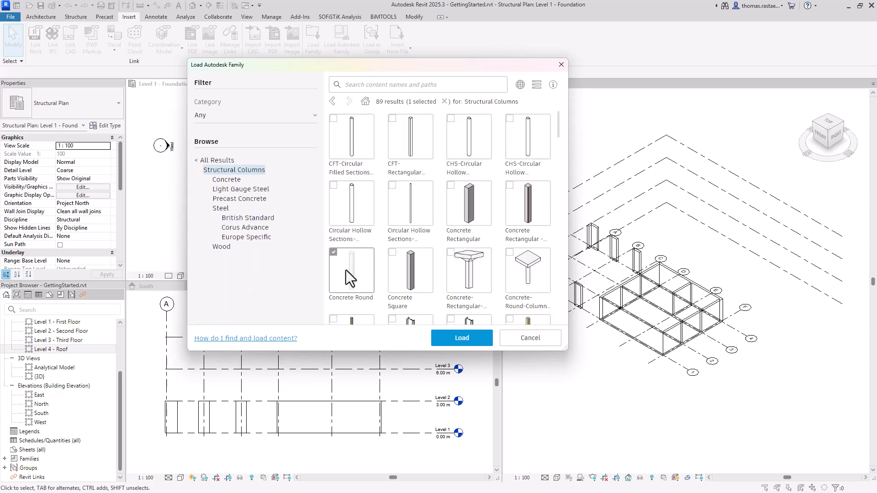
left_click(458, 337)
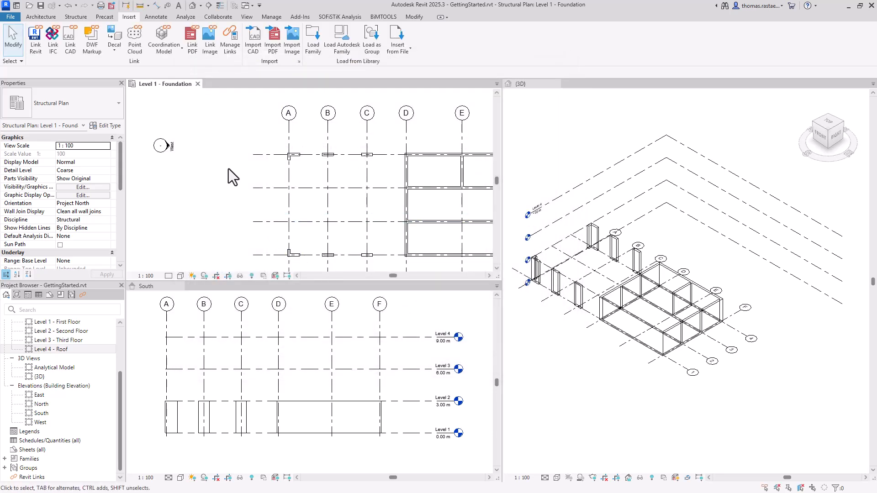
Start a structural column and duplicate the Concrete Round 300mm type as 25 cm.
left_click(67, 18)
left_click(76, 37)
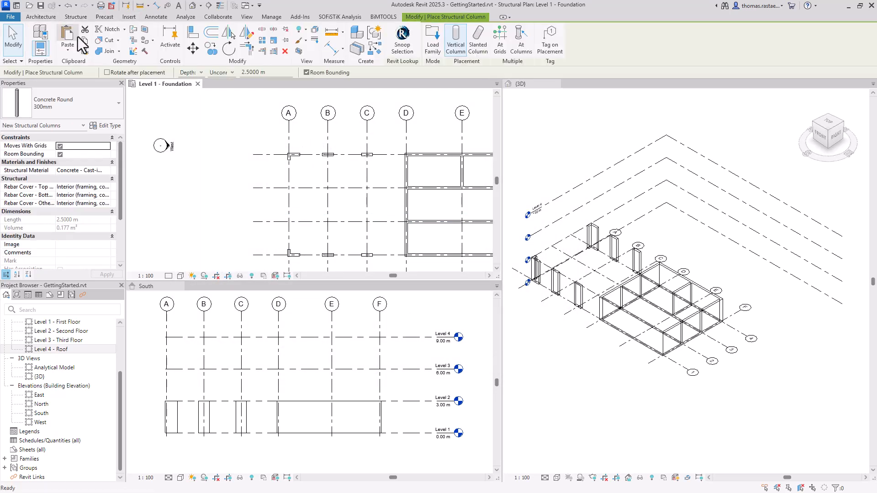
left_click(102, 111)
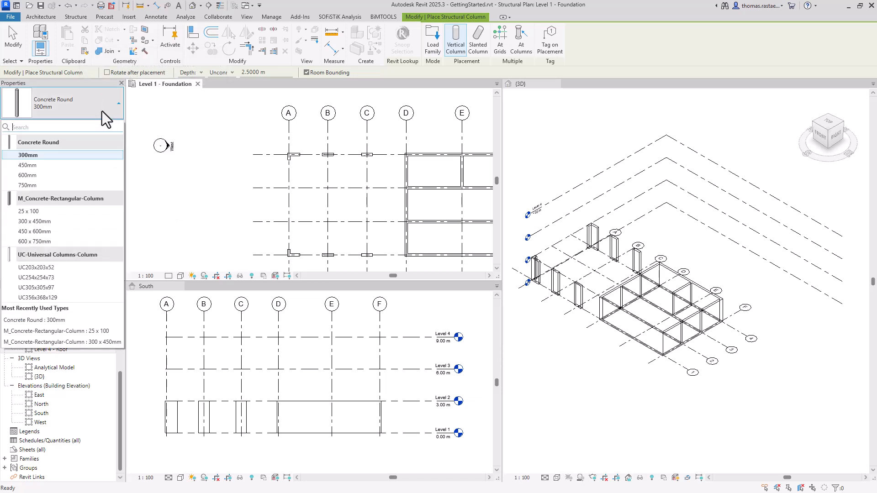
left_click(103, 111)
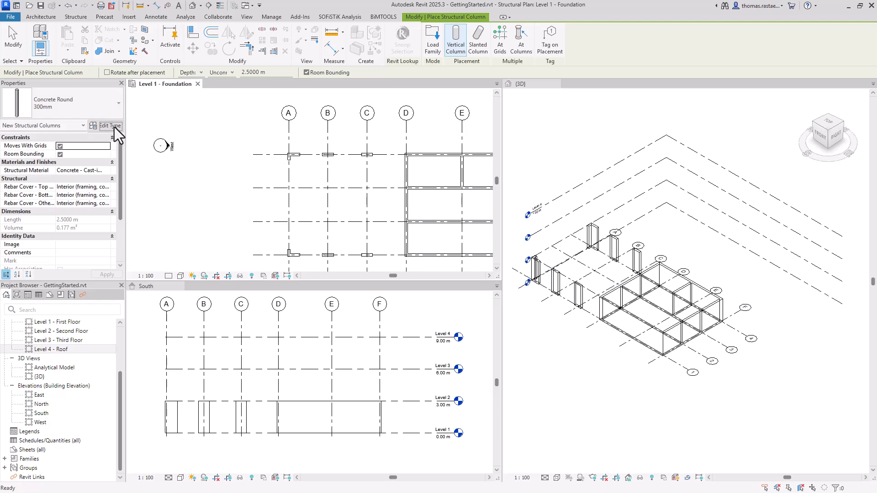
left_click(114, 127)
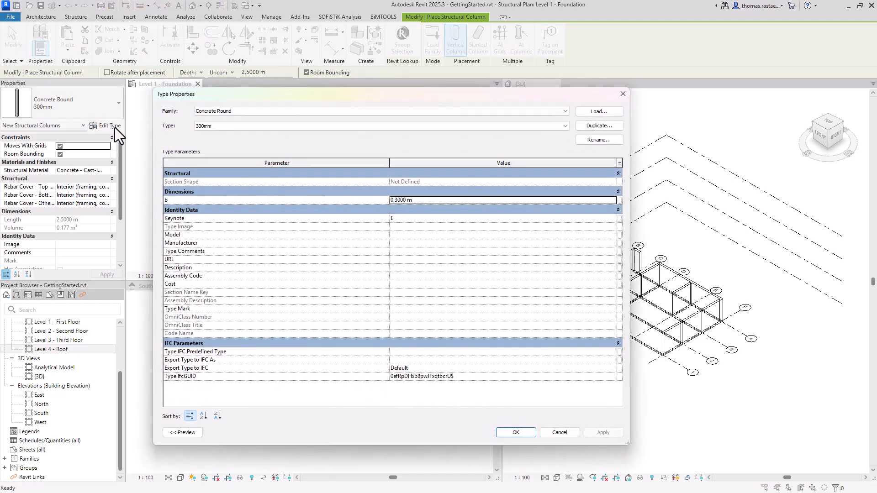
left_click(599, 126)
type("25 c")
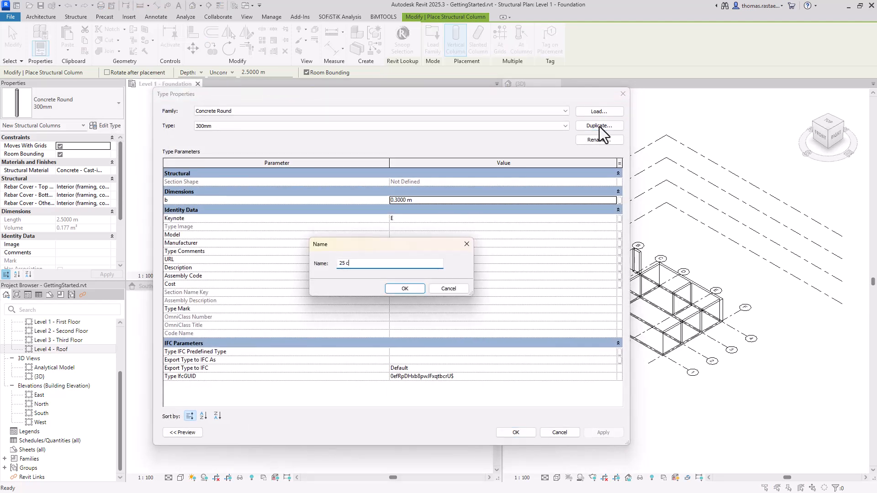
type("m")
key("Return")
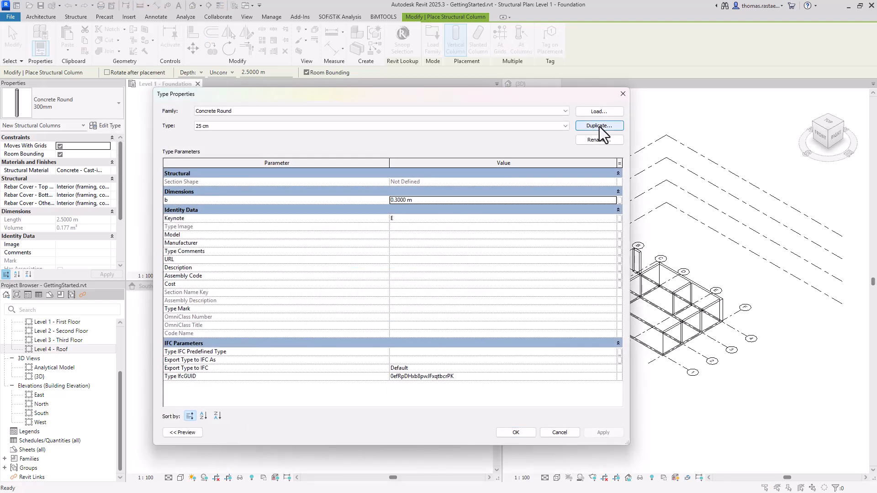
Set dimension b of the 25 cm round column type to 0.25 m.
left_click(593, 201)
type(".25")
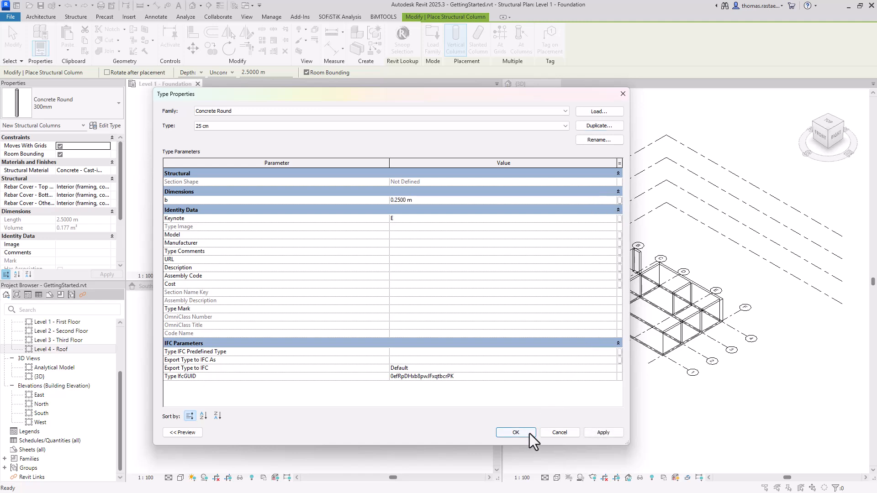
left_click(516, 432)
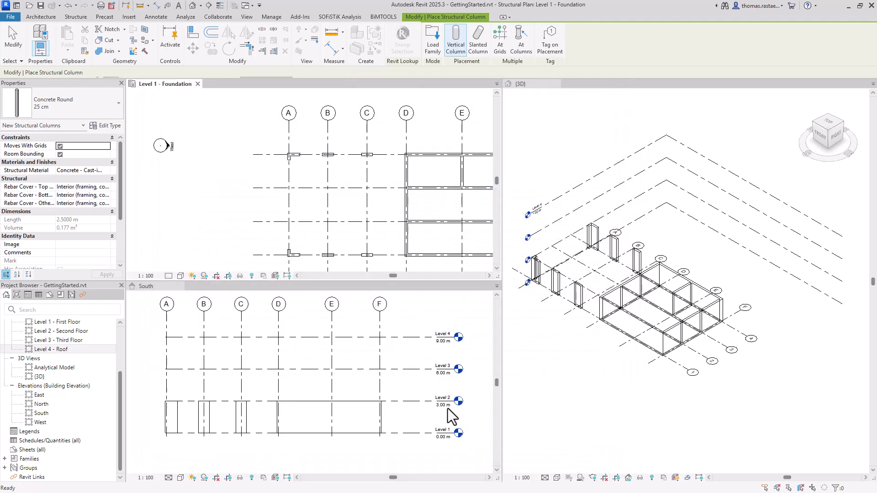
Assign the Concrete - Cast-in-Place Concrete - C30/37 material to the new round columns.
left_click(105, 170)
left_click(109, 170)
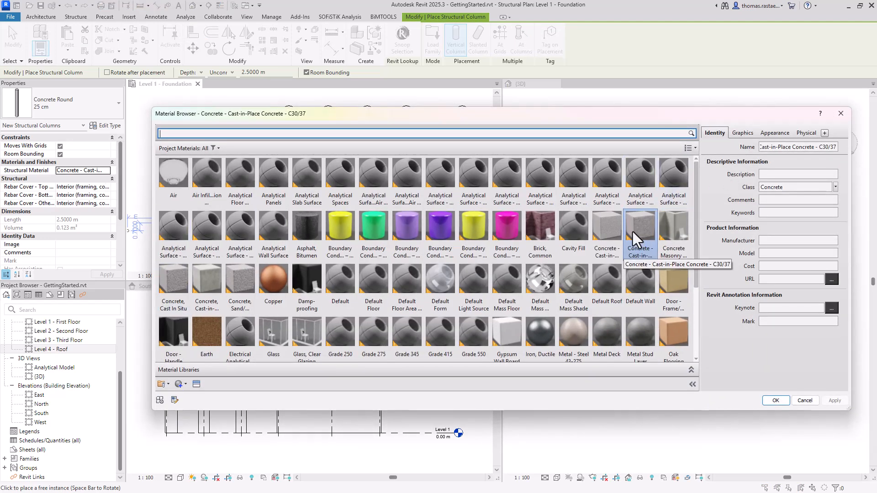
left_click(777, 400)
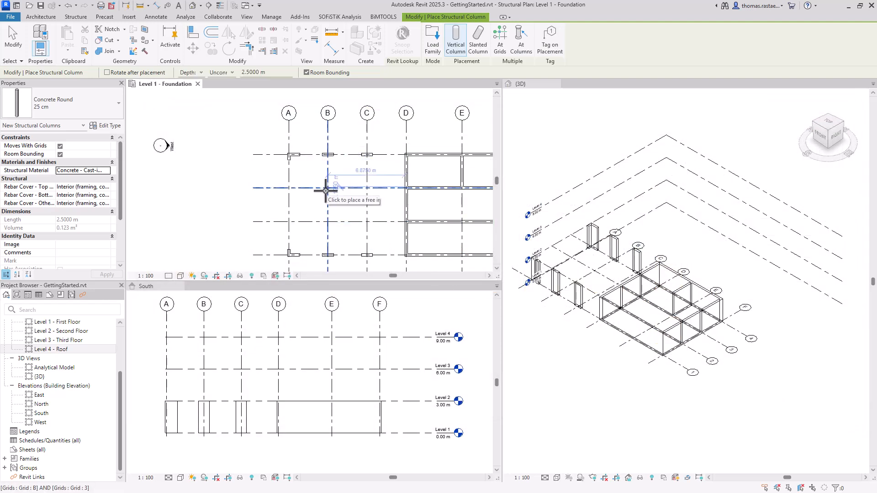
Place 25 cm round columns with their height up to Level 2 at the intersections of grids B and C with grids 3 and 2.
scroll(325, 190, "up", 3)
left_click(191, 72)
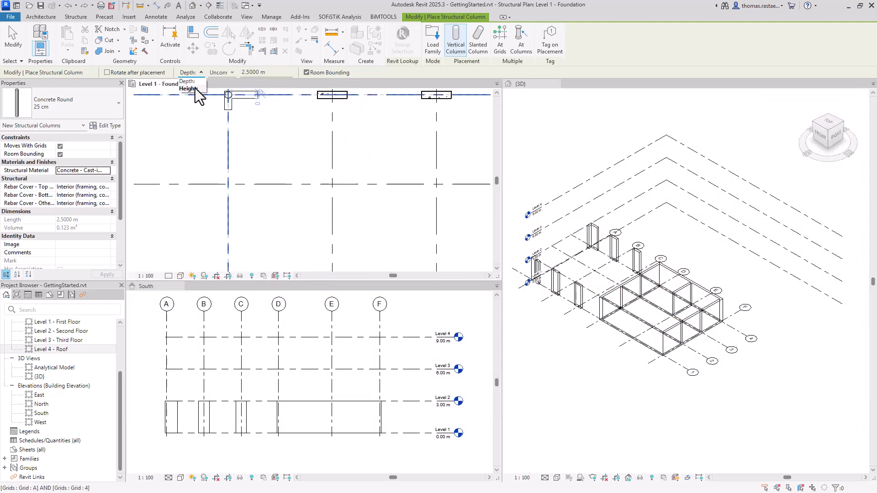
left_click(194, 88)
left_click(224, 72)
left_click(227, 92)
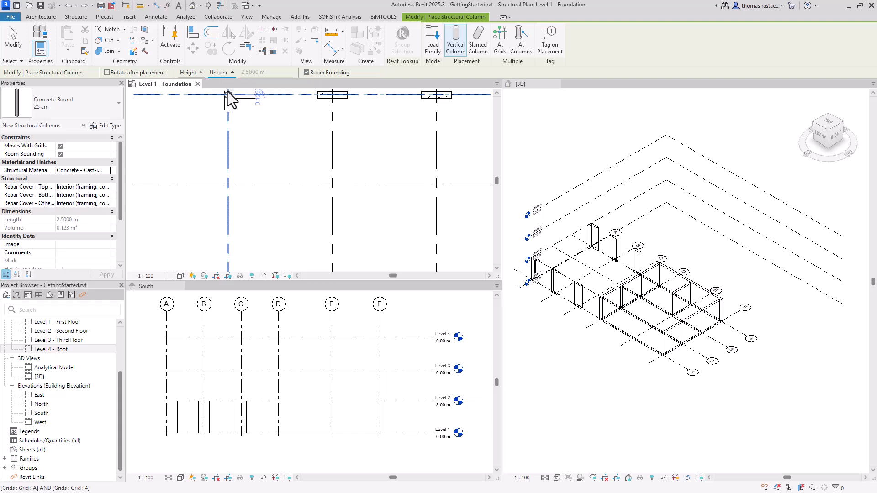
left_click(332, 184)
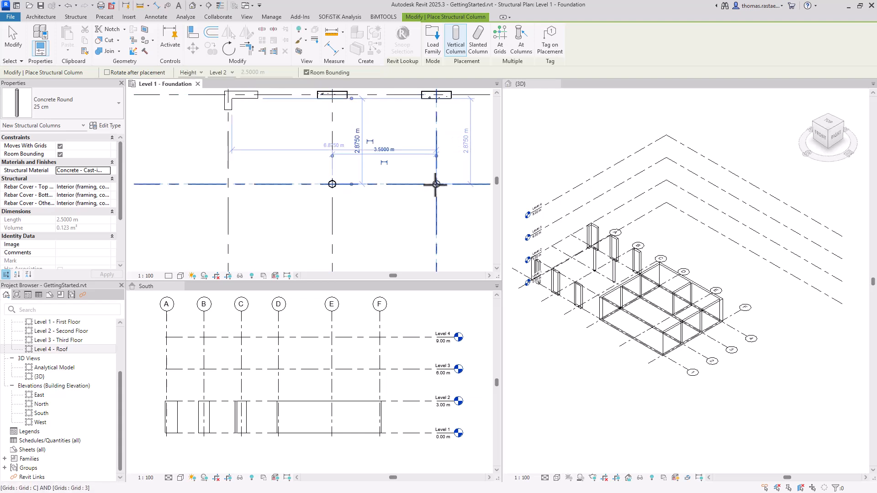
left_click(436, 184)
scroll(354, 181, "down", 2)
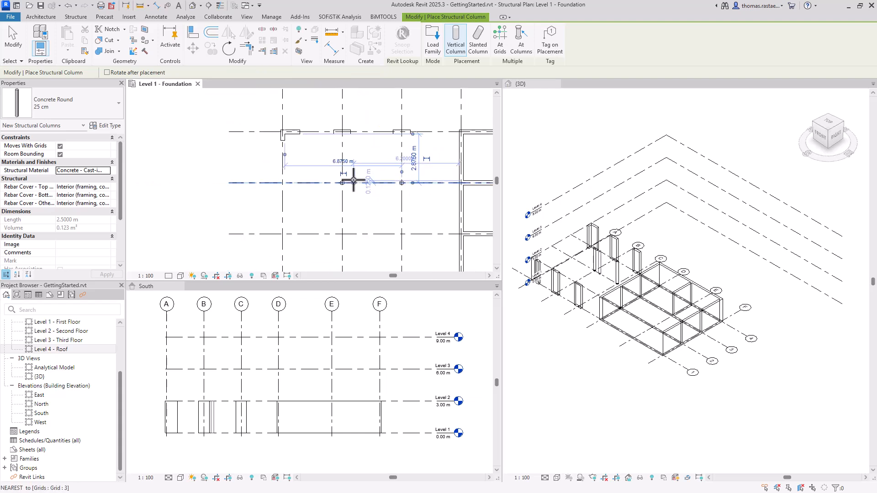
left_click(344, 234)
left_click(402, 233)
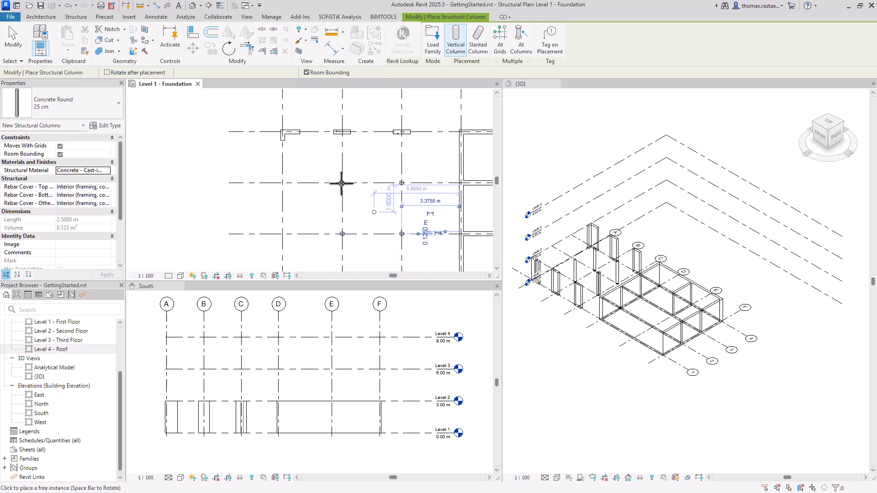
key("Escape")
key("Escape")
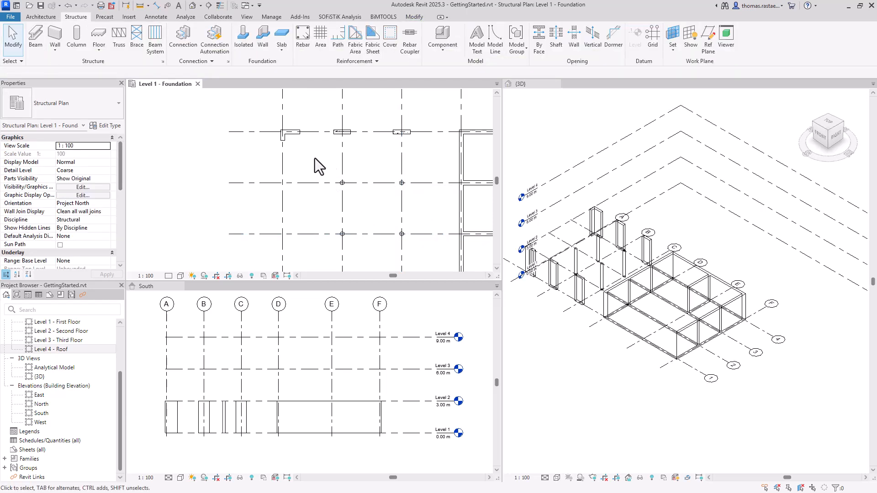
Place 25 x 100 rectangular columns, rotated to run along grid A, at its intersections with grids 3 and 2.
key("space")
left_click(83, 33)
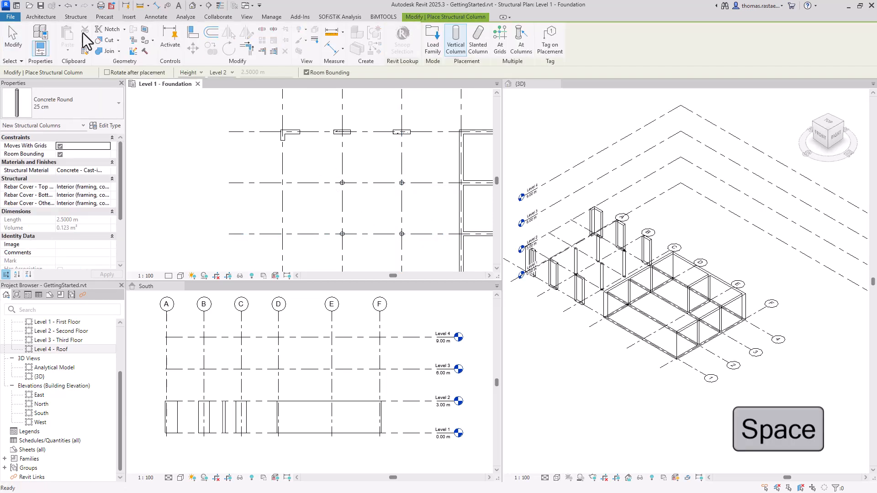
left_click(99, 117)
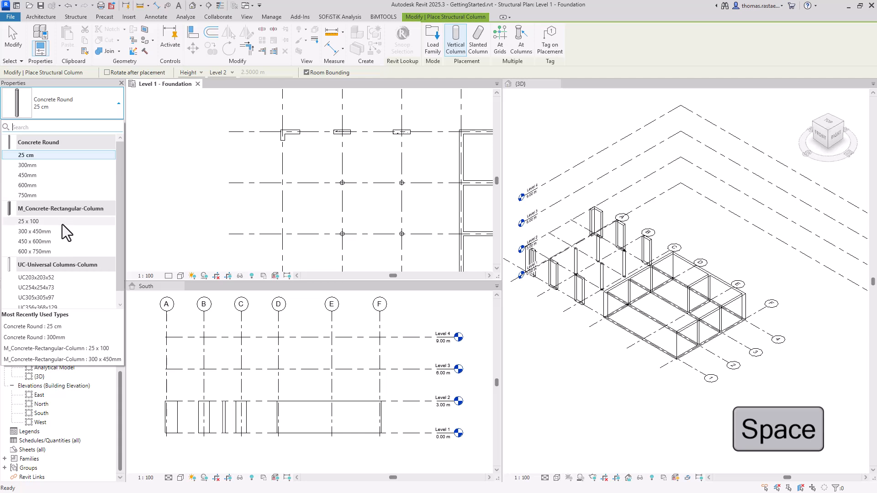
mouse_move(62, 224)
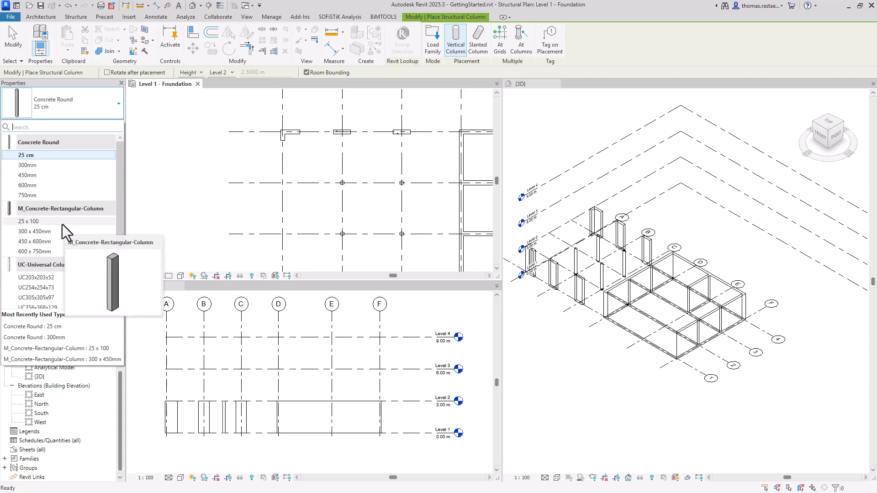
left_click(62, 224)
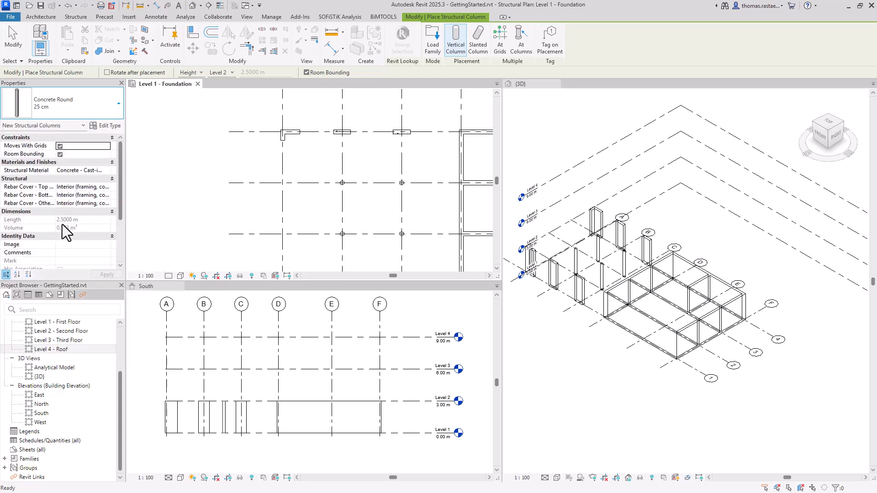
left_click(281, 185)
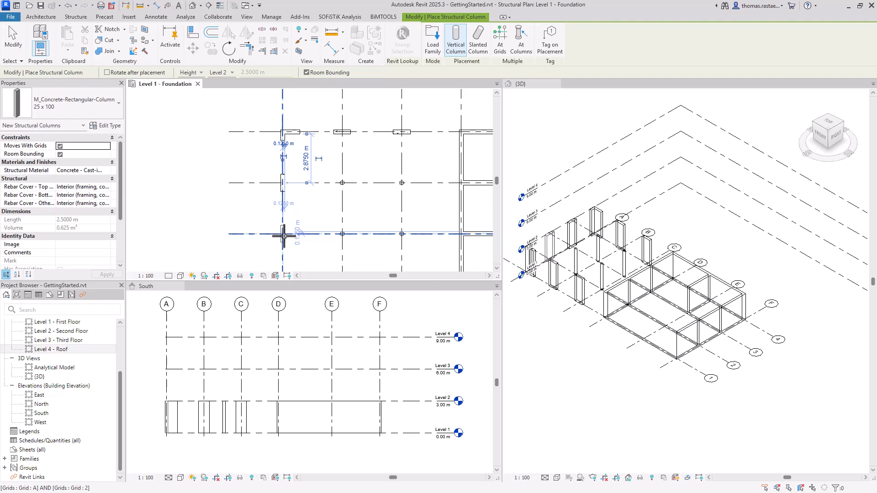
left_click(282, 235)
key("Escape")
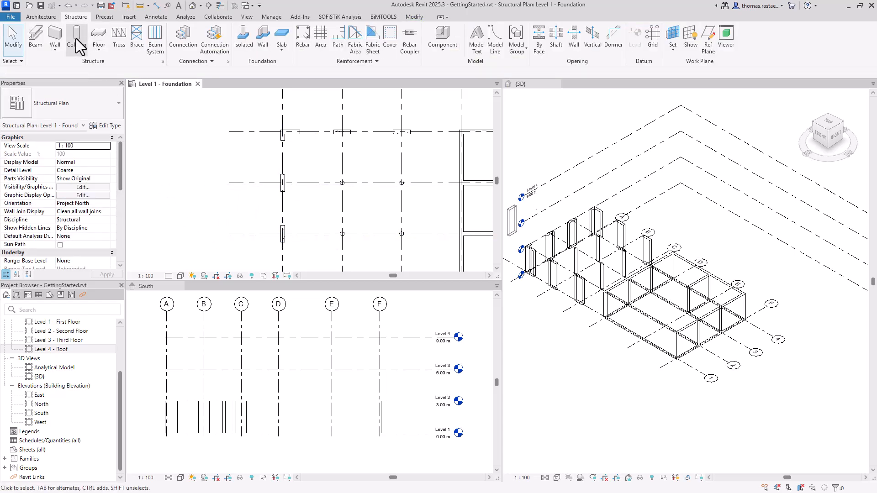
Start a structural beam and duplicate the M_Concrete-Rectangular Beam 300 x 600mm type as 25/50 cm.
left_click(36, 37)
left_click(98, 108)
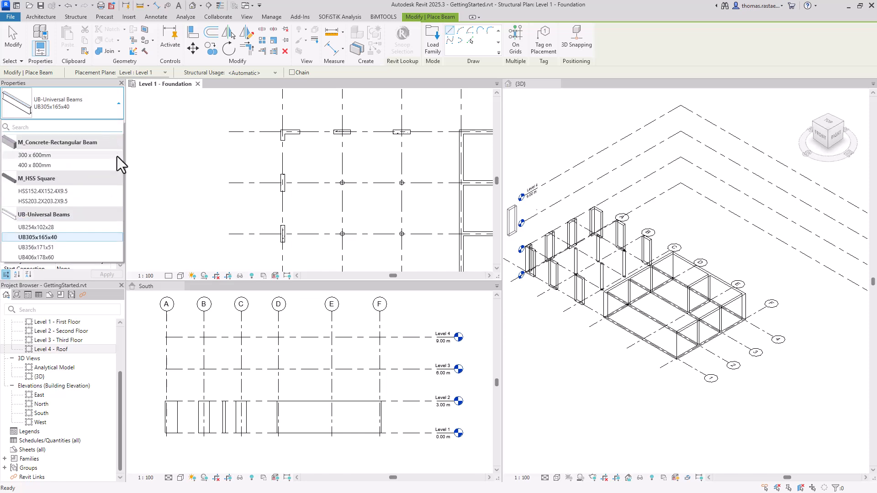
mouse_move(117, 156)
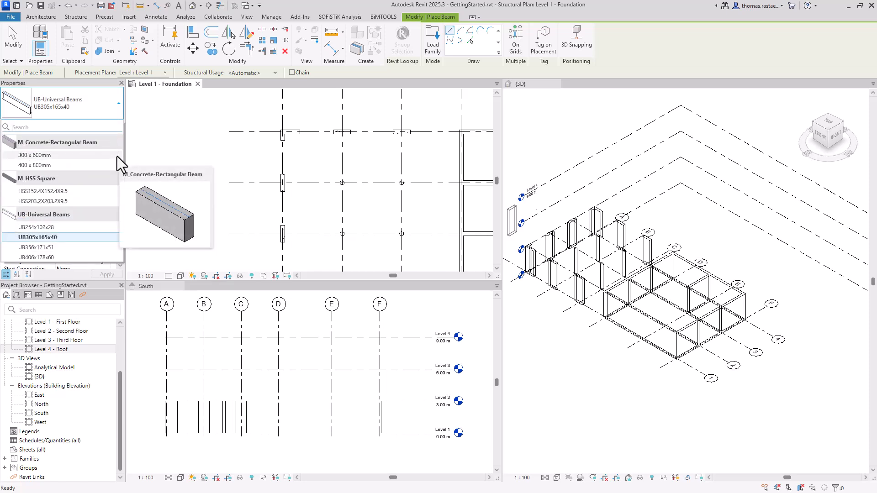
left_click(117, 157)
left_click(116, 126)
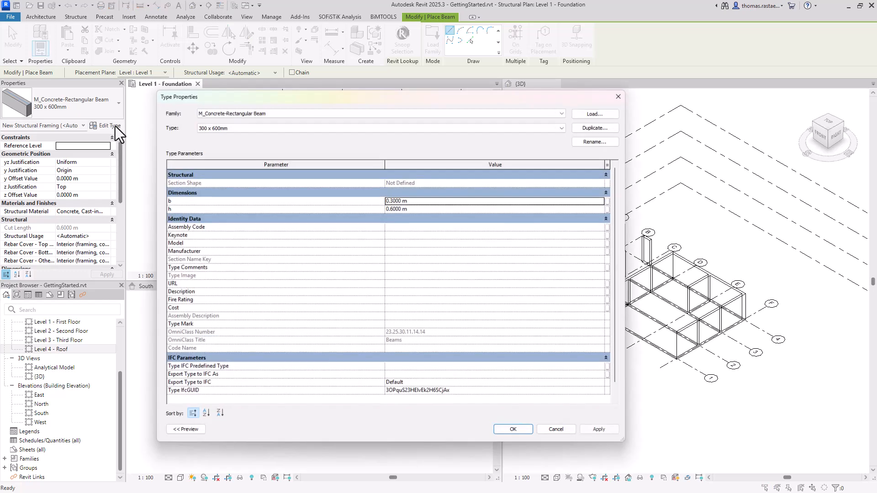
left_click(596, 125)
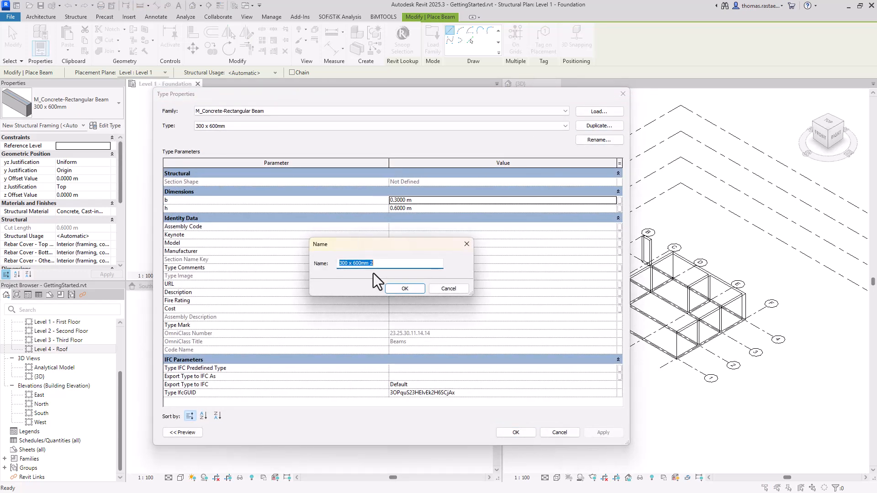
type("25/50 cm")
key("Return")
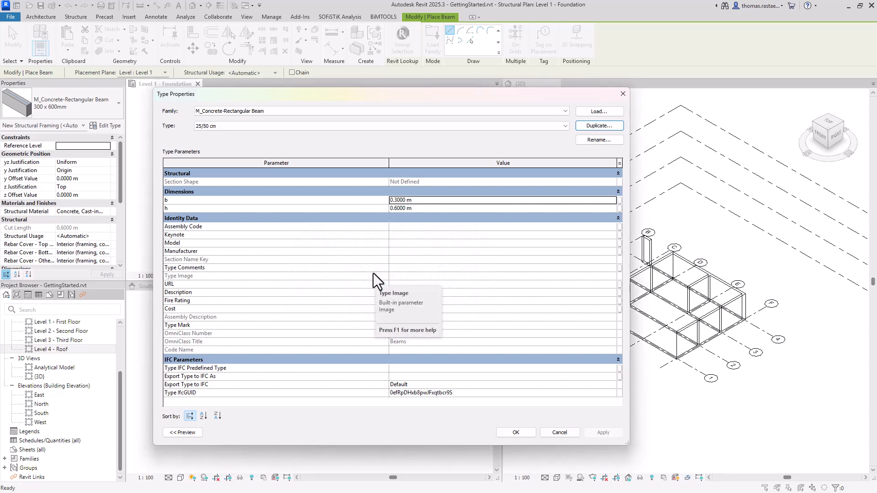
left_click(508, 433)
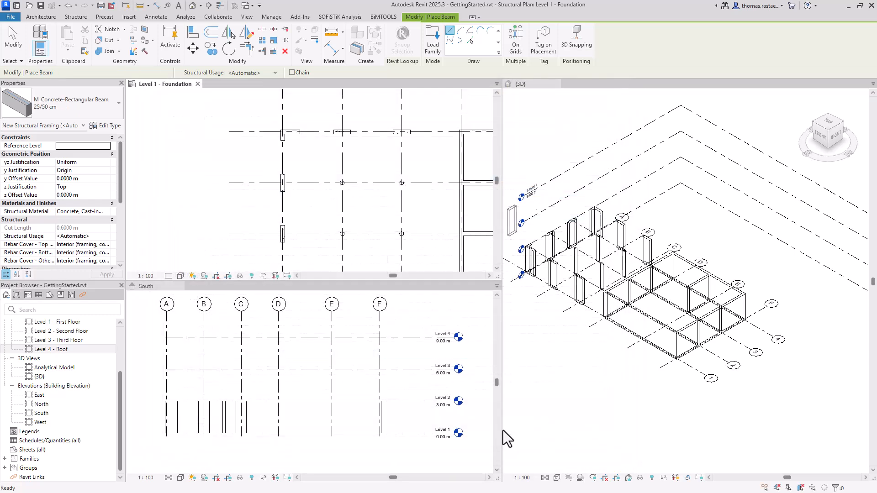
Open the structural material of the new 25/50 cm beam for editing.
left_click(108, 212)
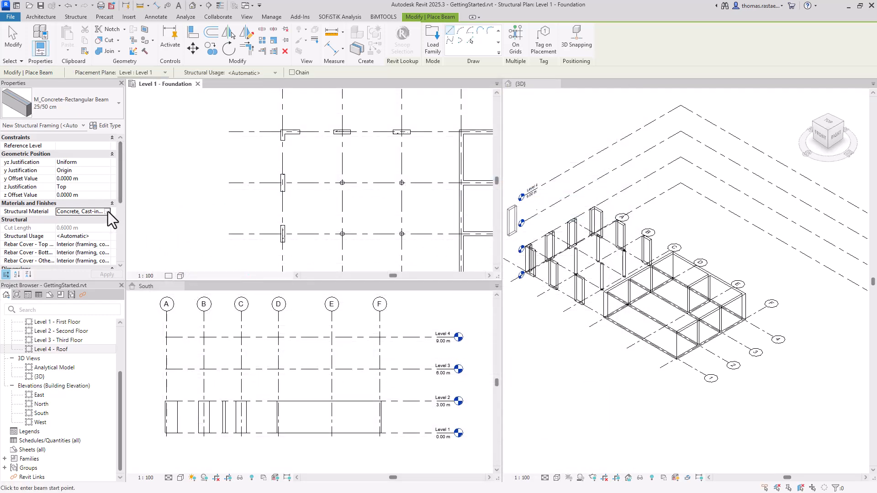
Set the new beam's structural material to Concrete - Cast-in-Place Concrete - C30/37.
left_click(107, 212)
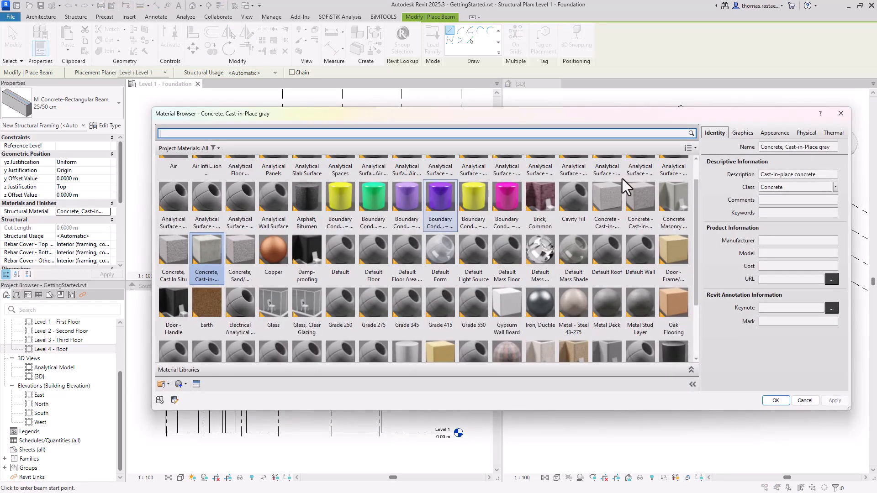
scroll(622, 179, "up", 1)
left_click(635, 231)
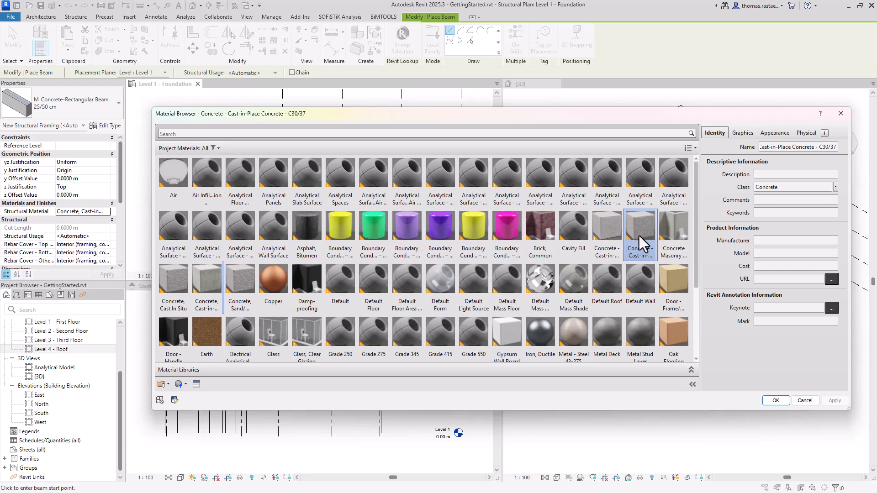
left_click(775, 400)
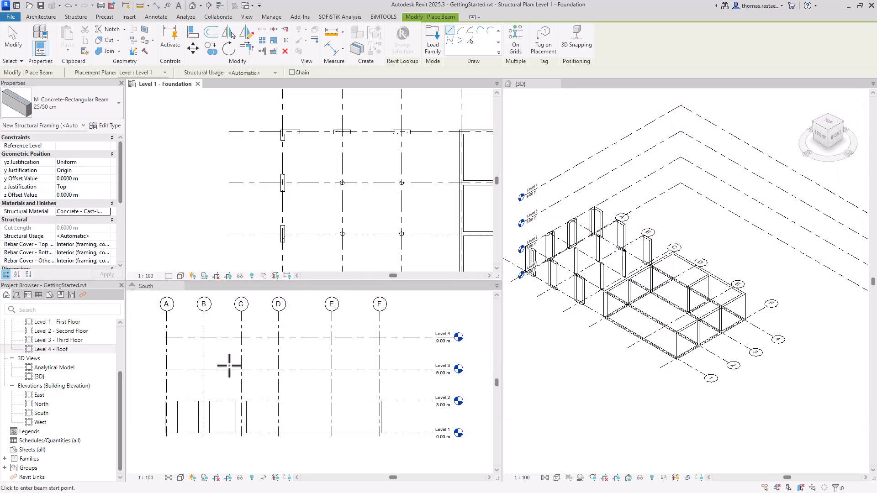
Place two 25/50 cm concrete beams along grid 3, from the grid A column to the grid C column and on to the grid D wall.
left_click(282, 183)
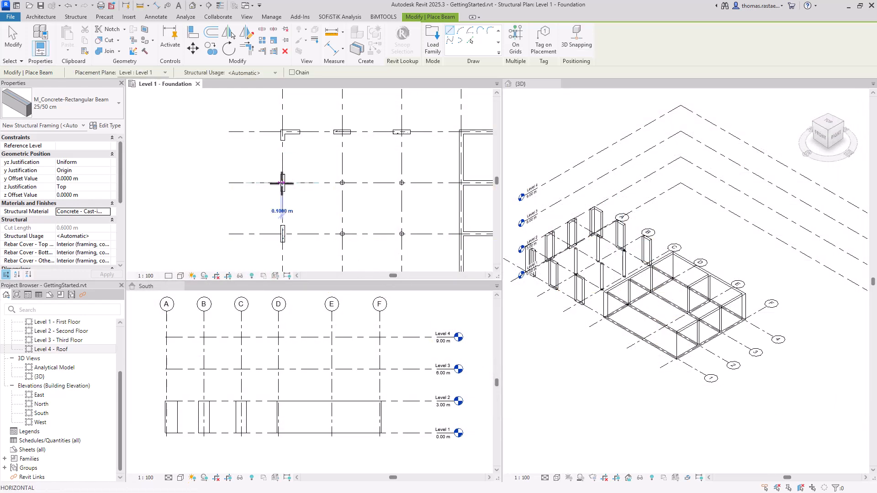
left_click(401, 182)
left_click(401, 183)
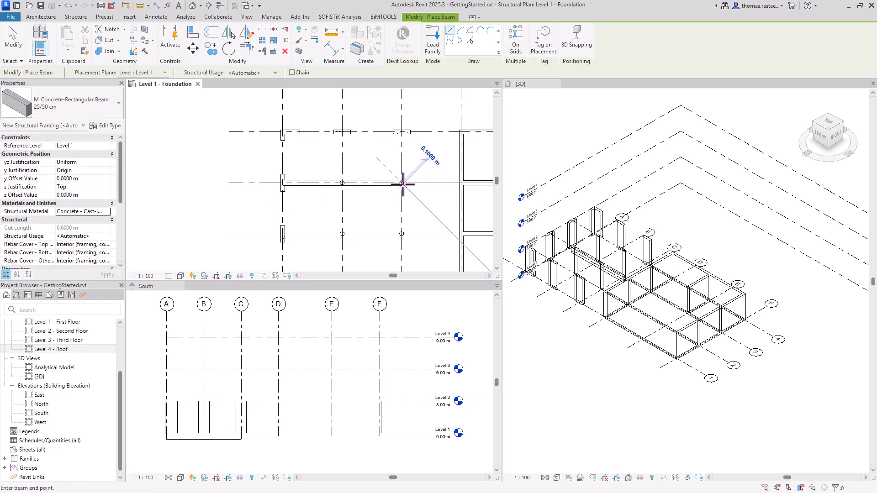
left_click(461, 183)
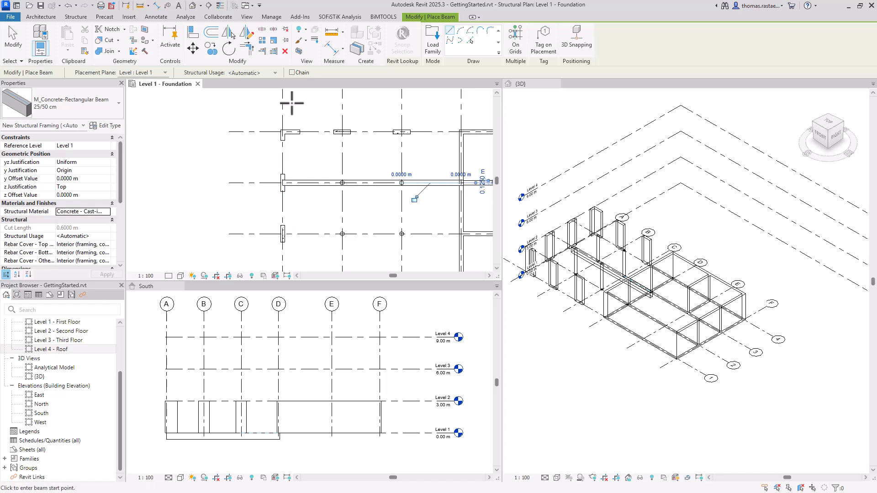
Place chained 25/50 cm concrete beams along grid 2, from the grid A column through the grid C column to the grid D wall.
left_click(292, 73)
left_click(283, 234)
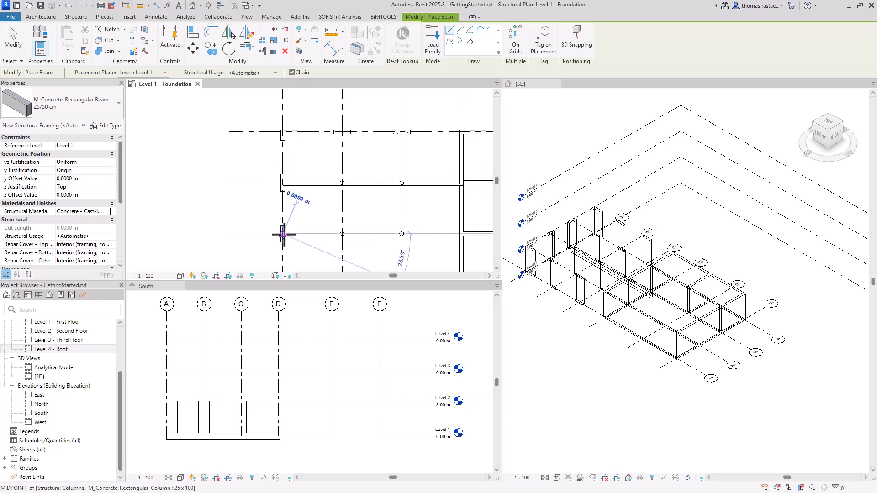
left_click(401, 233)
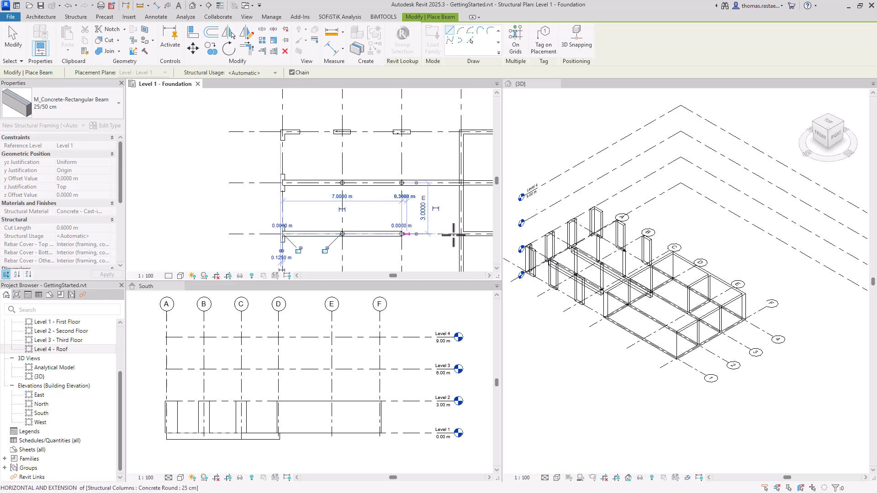
left_click(462, 233)
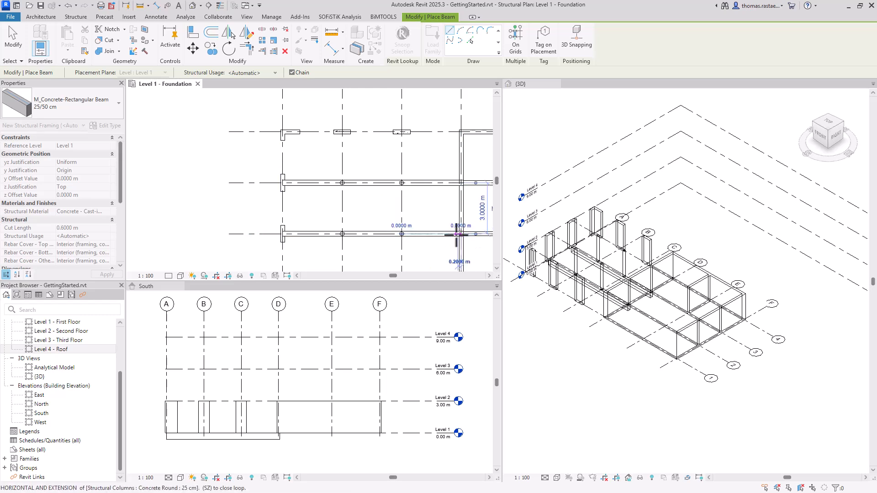
key("Escape")
key("Escape")
Move all four beams on grids 2 and 3 to the Level 2 work plane.
left_click(338, 183)
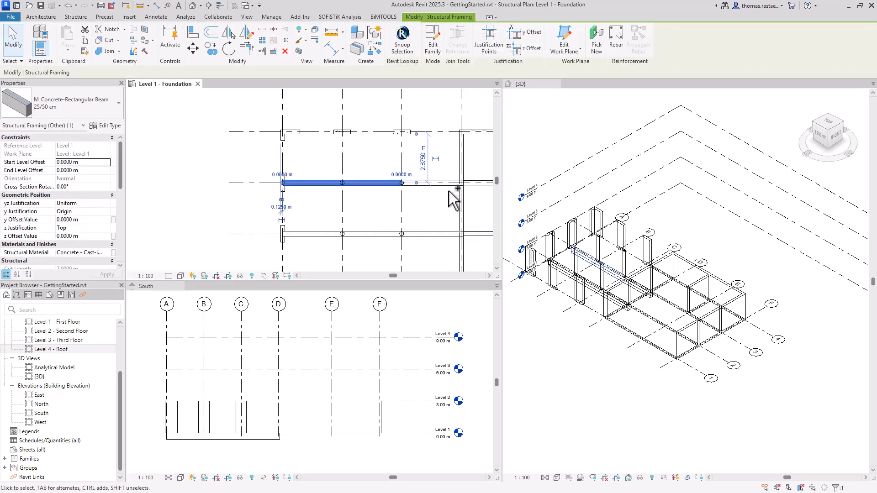
left_click(335, 234, "ctrl")
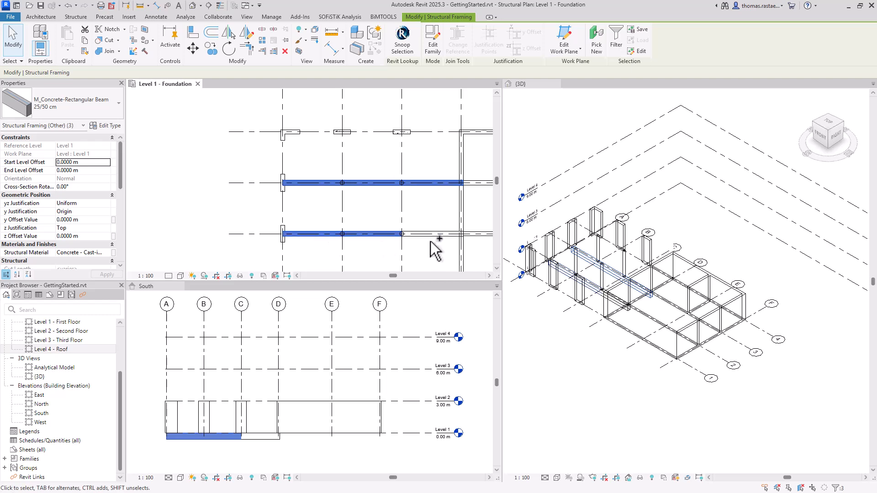
left_click(431, 236, "ctrl")
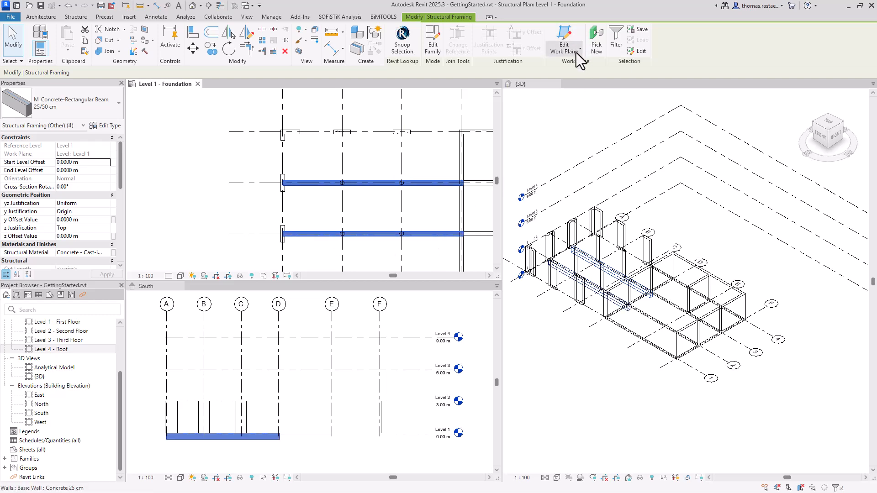
left_click(577, 52)
left_click(577, 67)
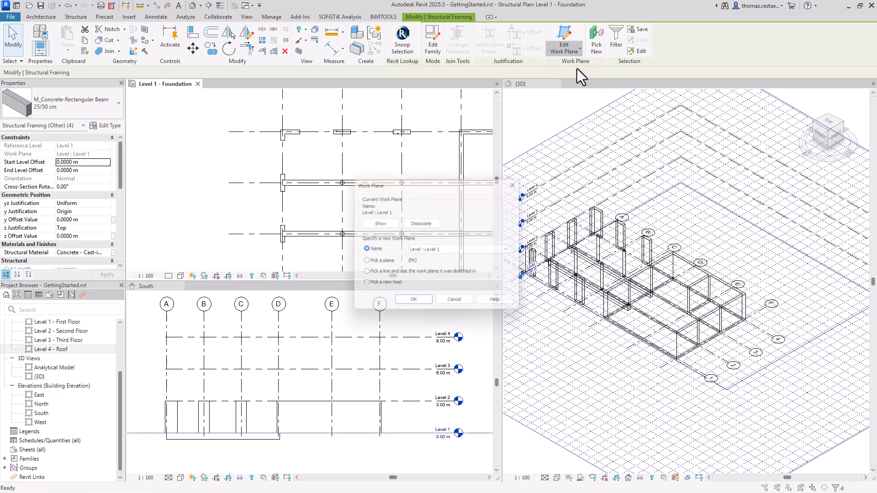
left_click(436, 252)
left_click(433, 268)
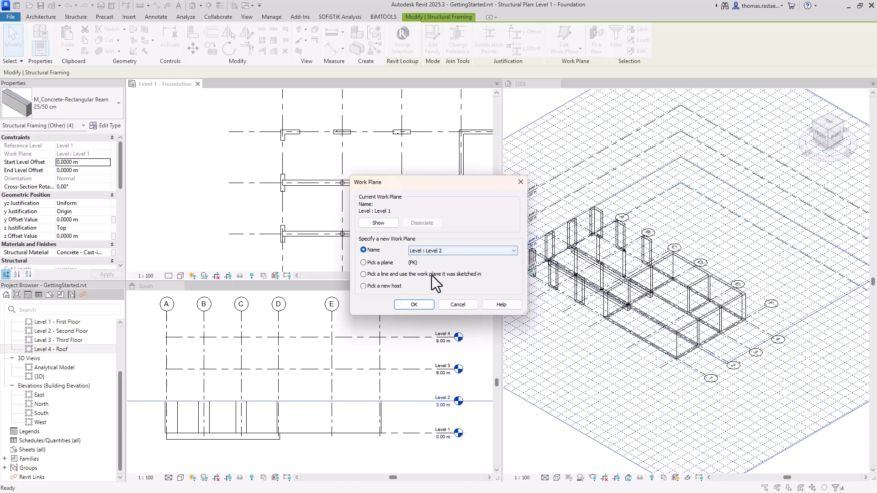
left_click(419, 306)
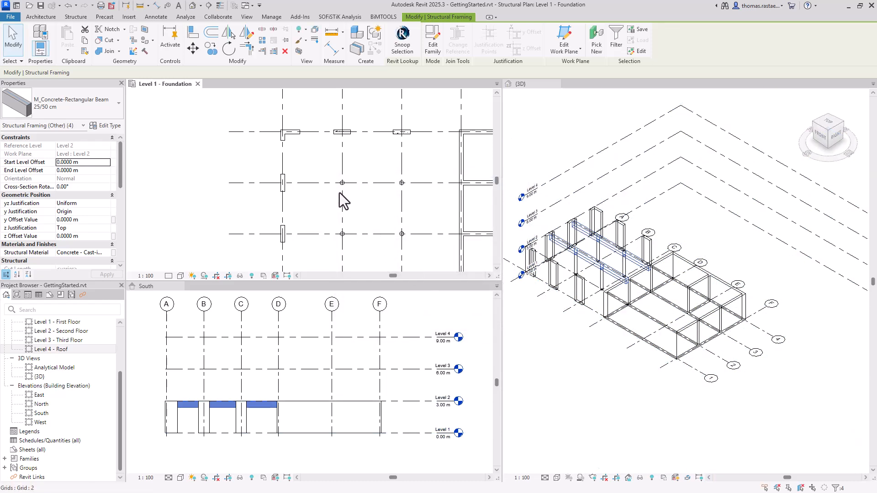
left_click(339, 192)
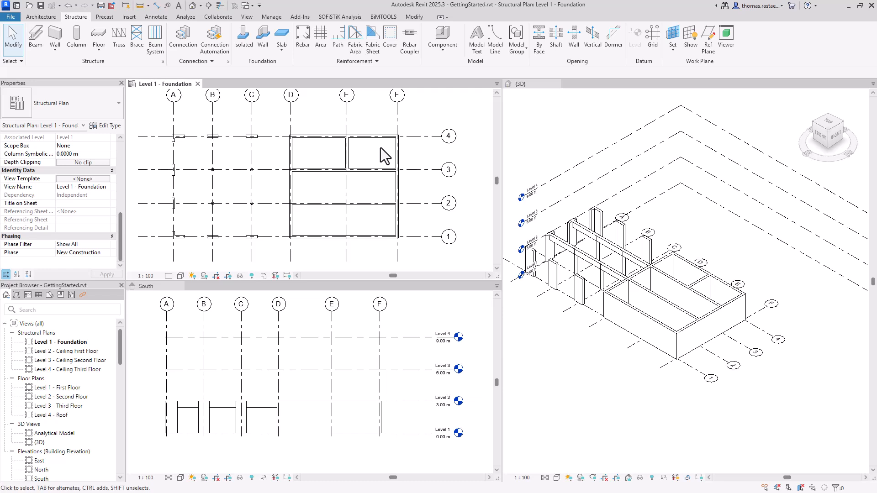
Search the Autodesk family library for "opening" and load the M_Instance - Opening family.
left_click(132, 16)
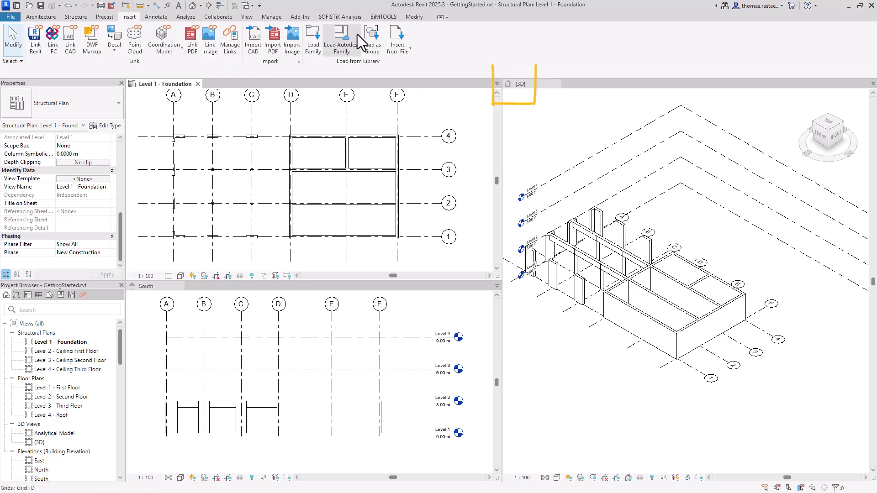
left_click(344, 40)
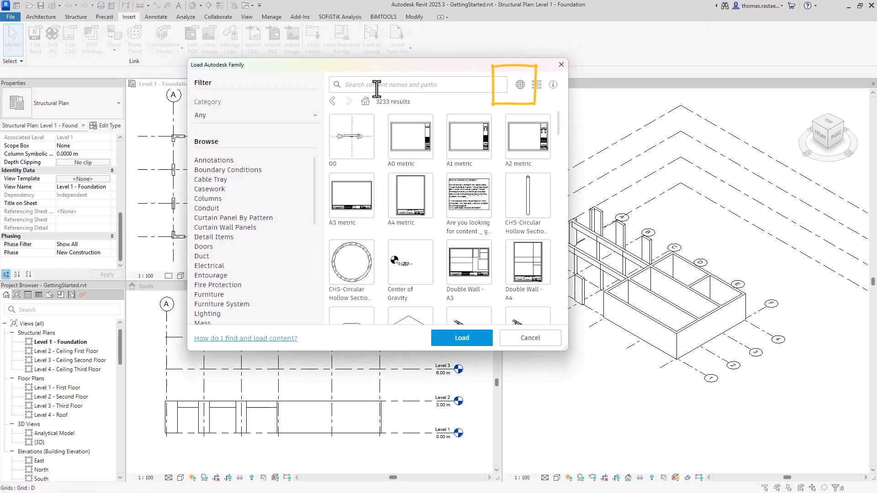
type("c")
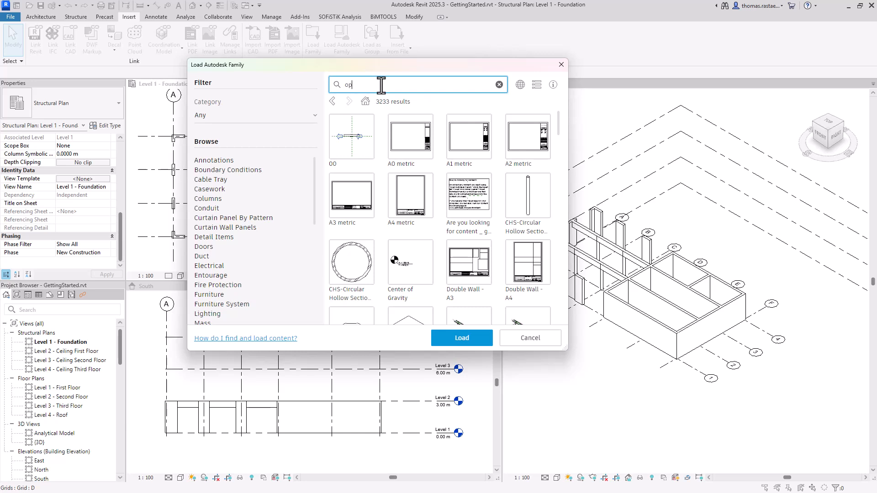
key("Return")
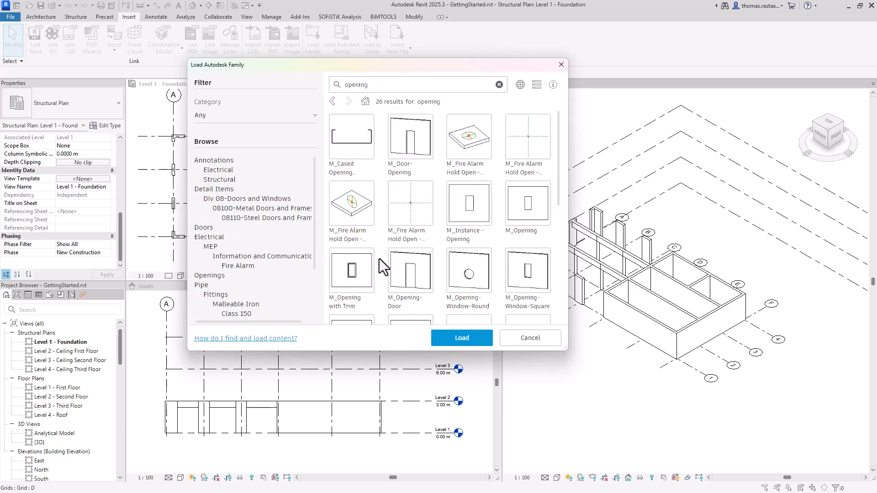
left_click(472, 210)
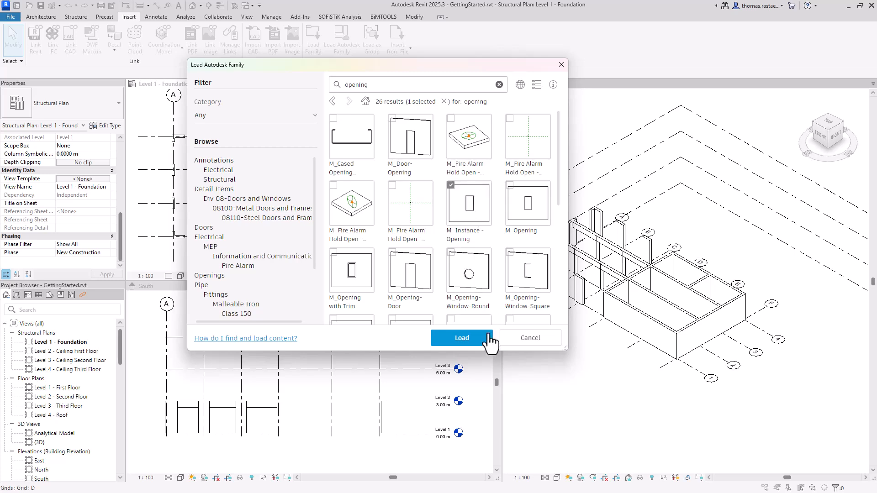
left_click(466, 343)
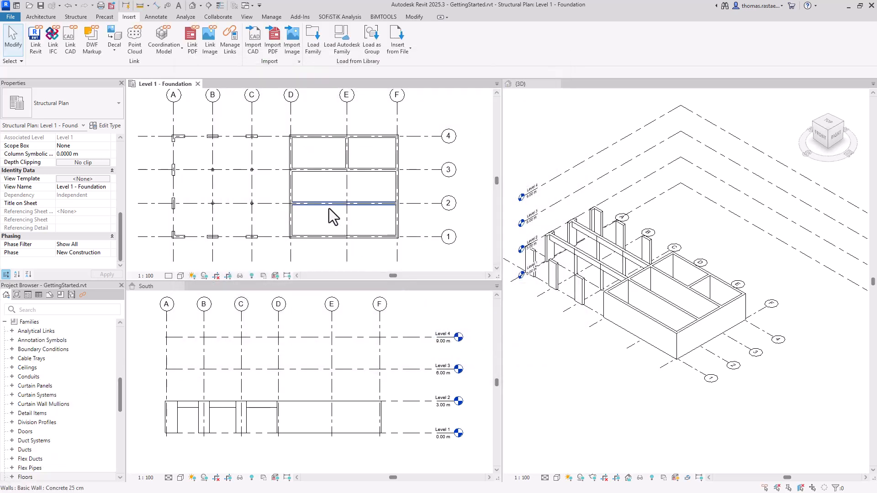
Start placing an M_Instance - Opening component and duplicate its type as "Wall Opening".
left_click(76, 17)
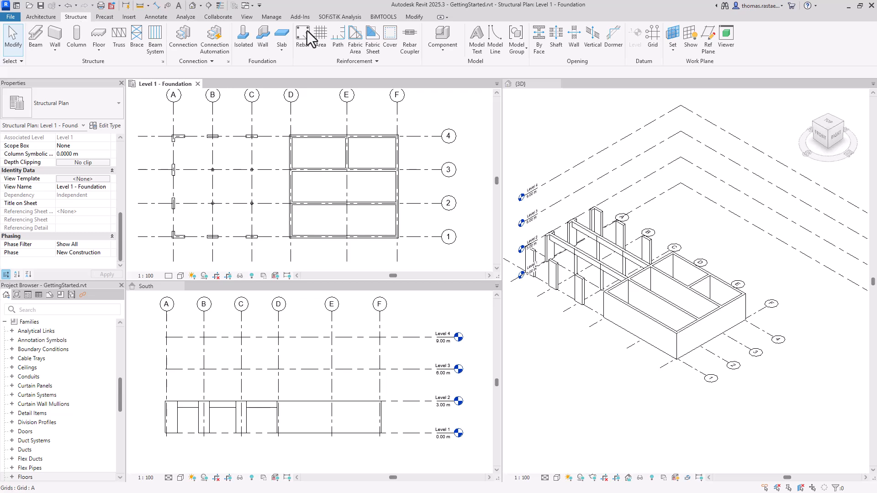
left_click(440, 42)
left_click(445, 64)
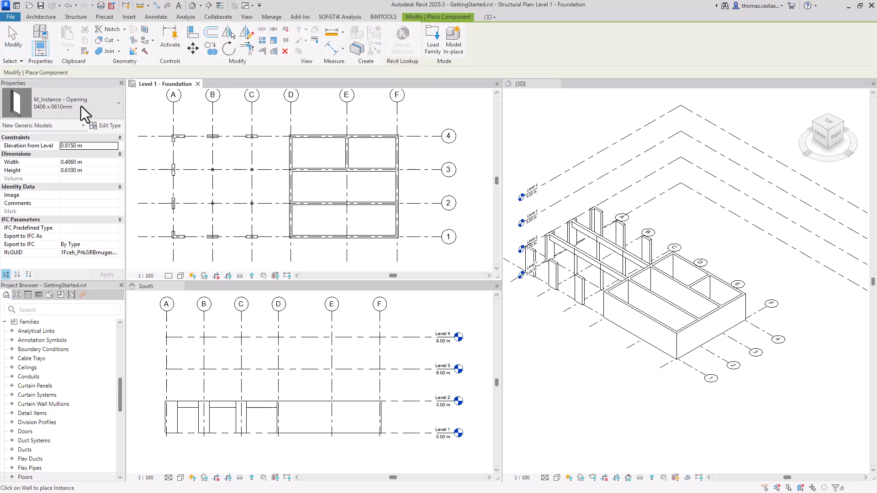
left_click(106, 126)
left_click(599, 125)
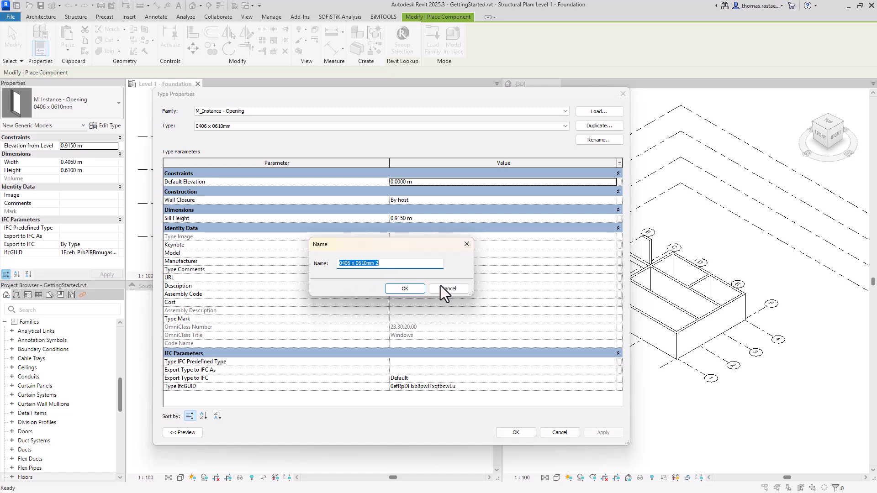
type("Wall Opening")
key("Return")
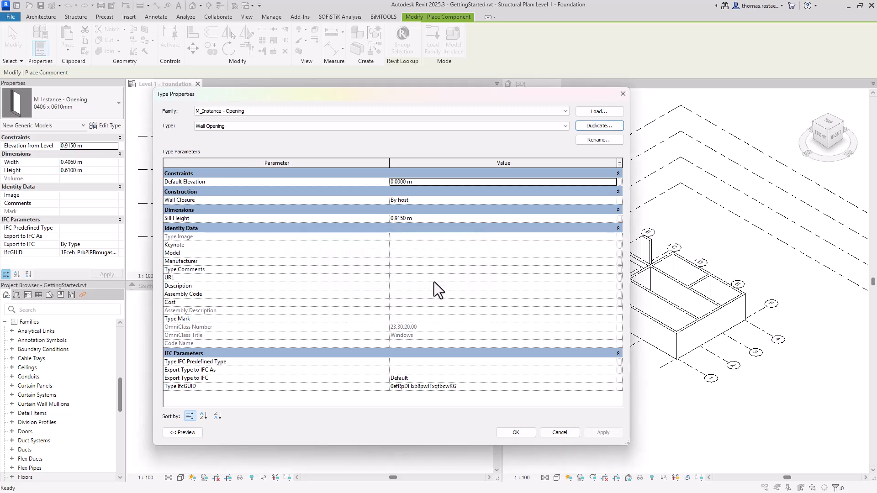
left_click(516, 432)
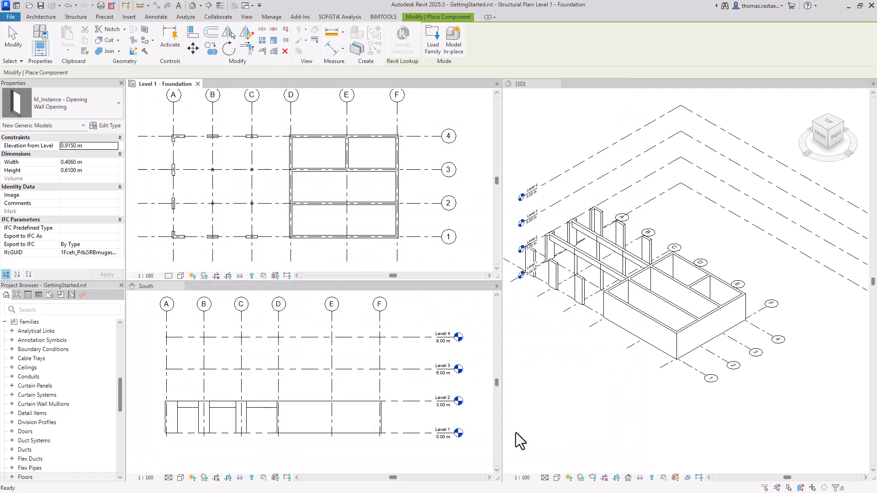
Set the new opening's width to 1 m, height to 2.4 m and elevation from level to 0.
left_click(87, 161)
type("1")
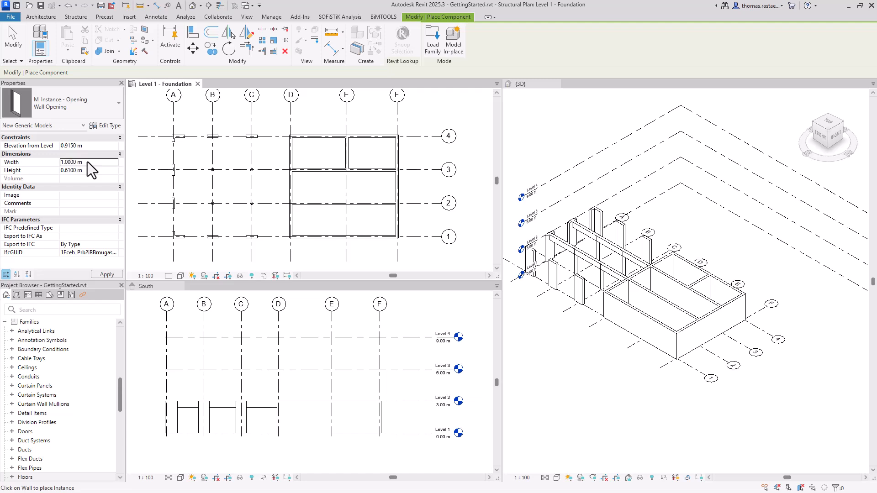
left_click(98, 170)
type("2.4")
left_click(91, 145)
type("000")
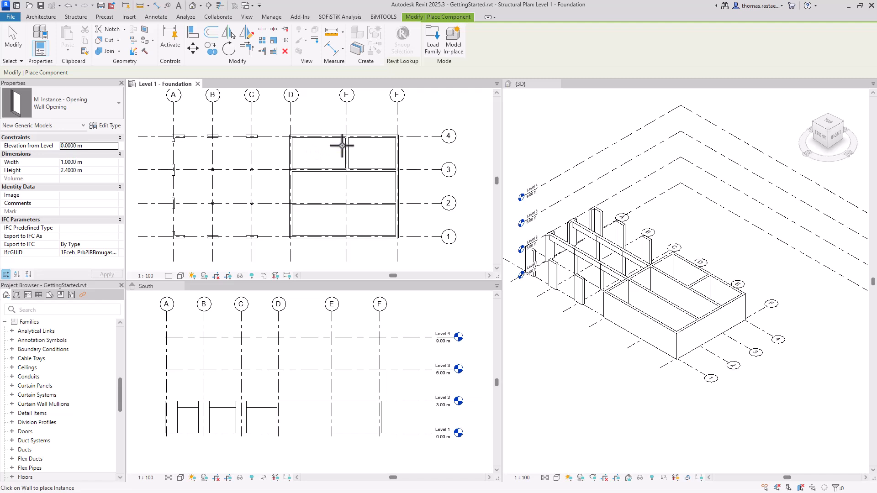
Place one opening in the grid E wall between grids 3 and 4, and two in the grid 2 wall about 0.7 m from its ends.
scroll(348, 146, "up", 5)
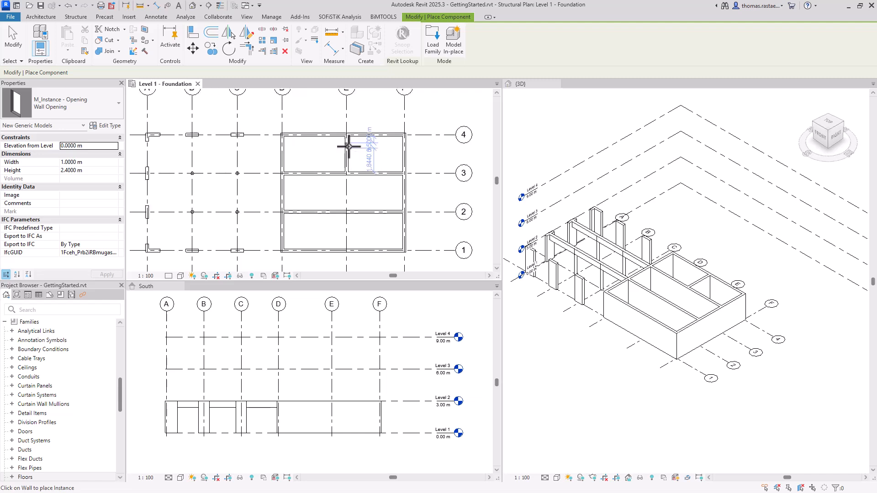
left_click(348, 147)
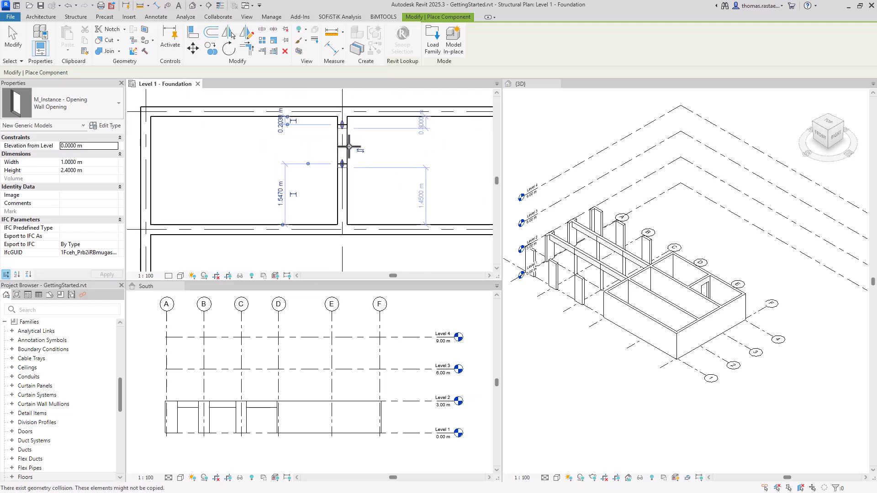
scroll(343, 141, "down", 5)
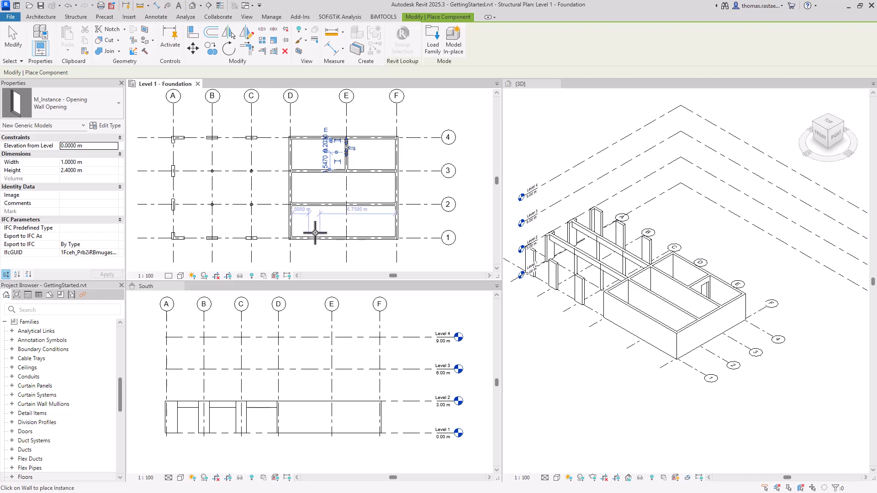
scroll(307, 228, "up", 2)
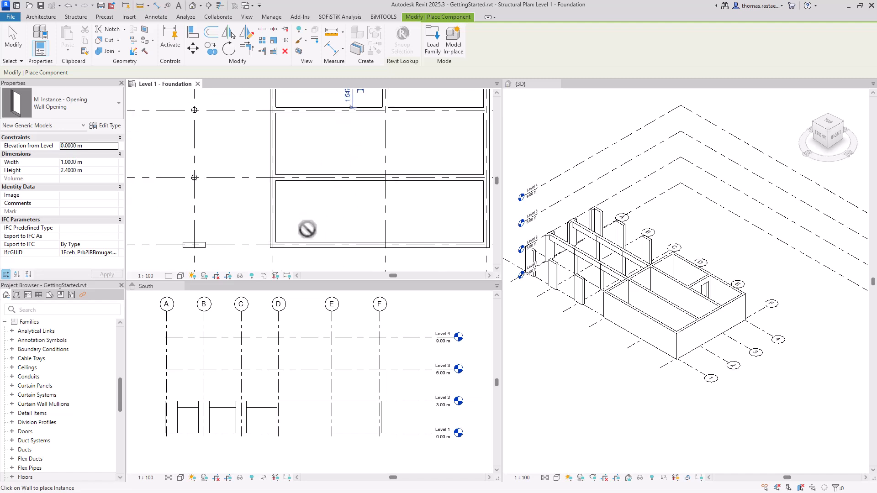
left_click(302, 176)
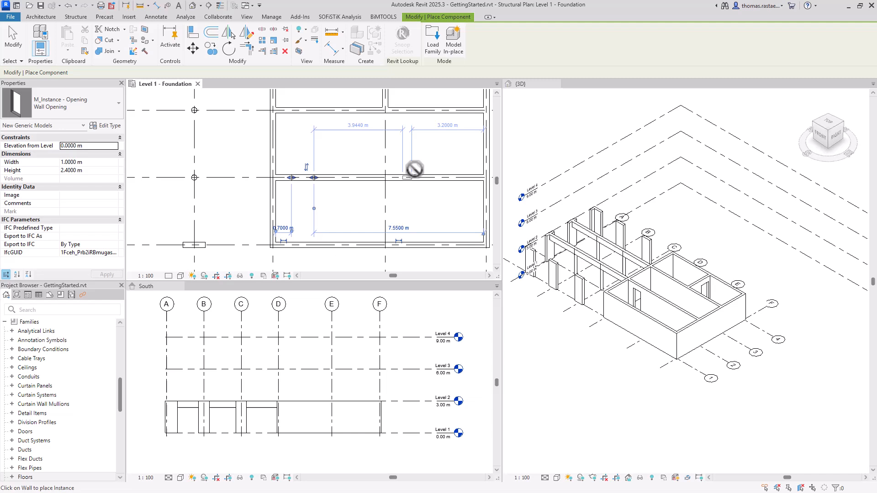
left_click(456, 177)
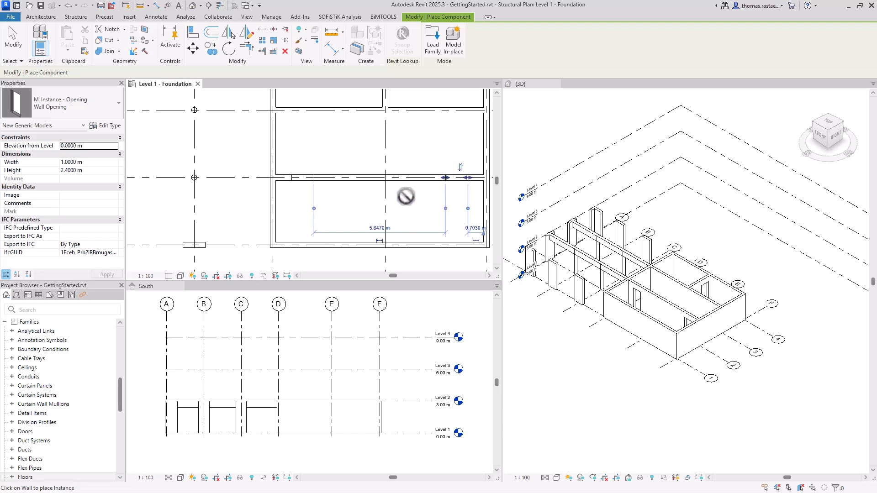
Place another opening in the grid 3 wall between grids E and F, about 0.4 m from the grid E wall.
left_click(408, 108)
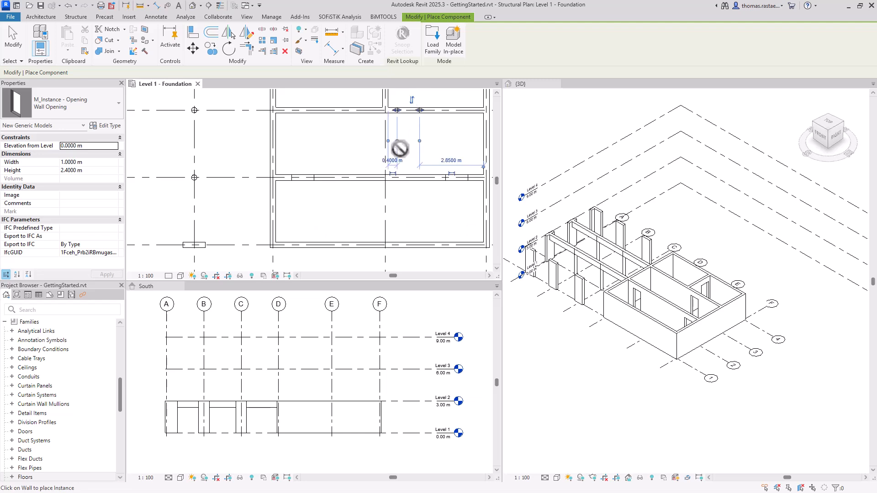
key("Escape")
key("Escape")
Set the distance from the grid E wall opening to the grid 4 wall to 0.20 m.
middle_click_drag(399, 148, 347, 205)
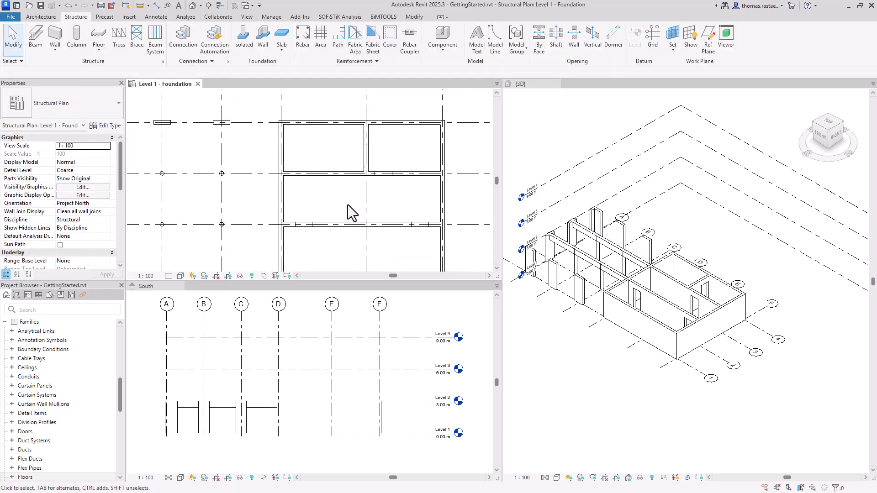
left_click(356, 136)
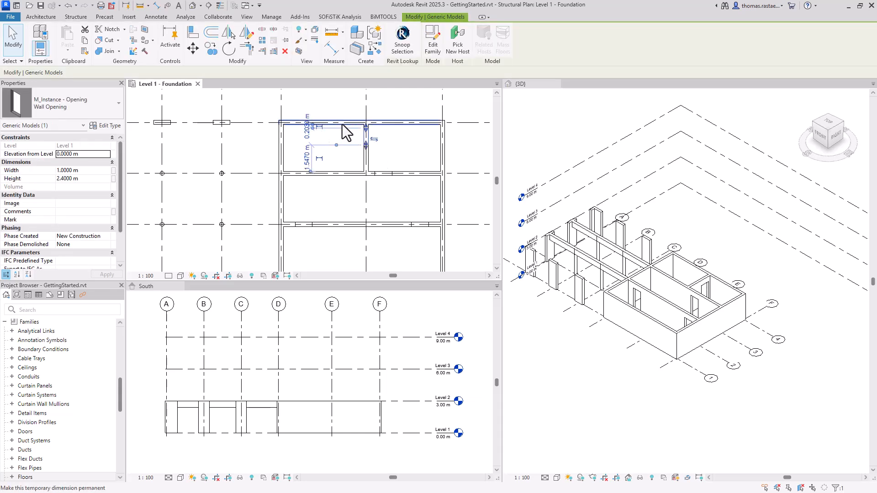
scroll(338, 130, "up", 3)
scroll(261, 136, "up", 1)
left_click(267, 129)
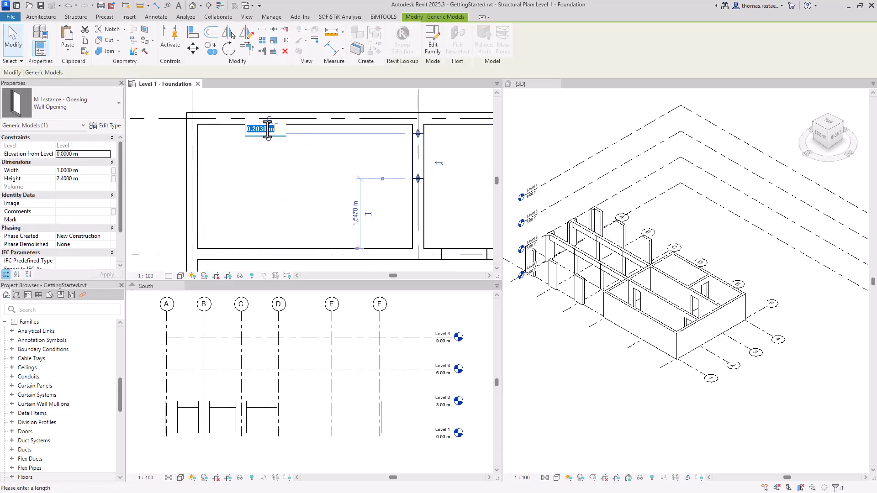
type(".20")
key("Return")
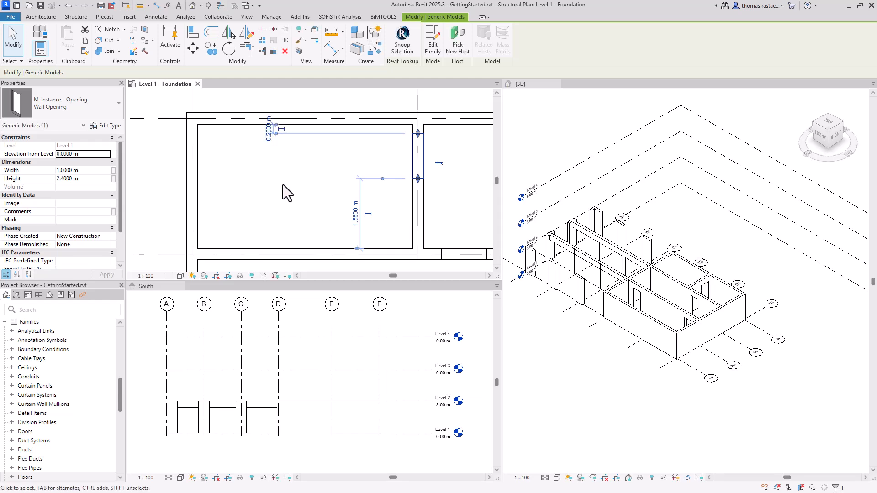
key("Escape")
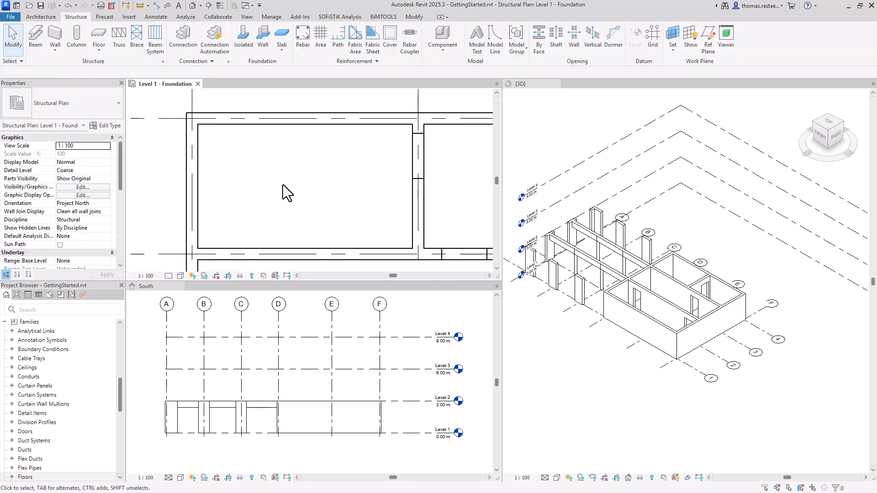
Set the distance between the grid D wall and its nearest opening in the grid 2 wall to 1 m.
scroll(264, 198, "down", 3)
middle_click_drag(264, 199, 256, 111)
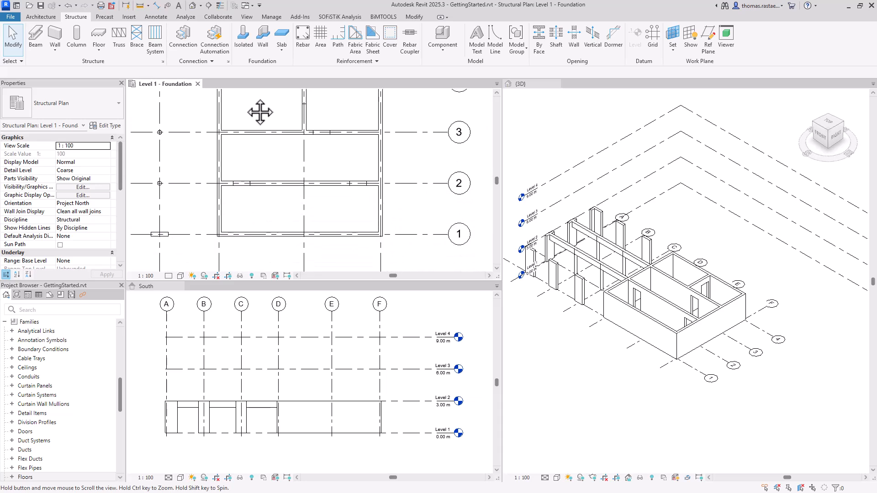
scroll(247, 177, "up", 5)
left_click(226, 207)
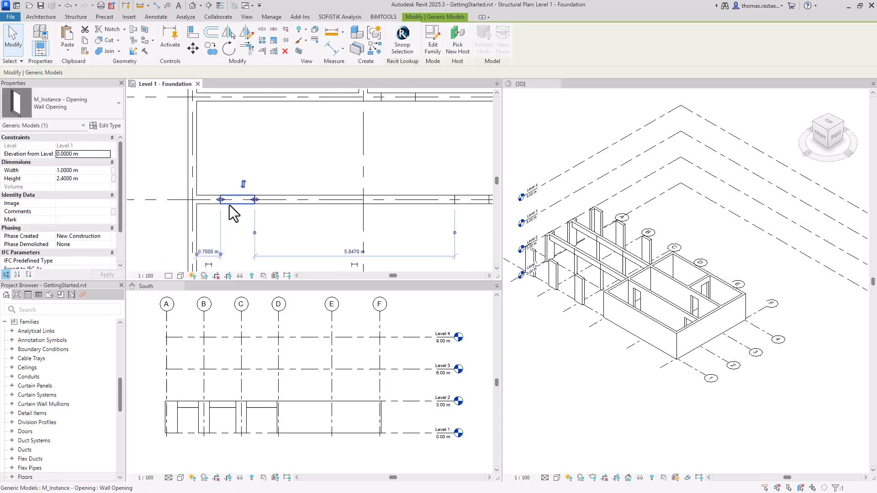
left_click(208, 252)
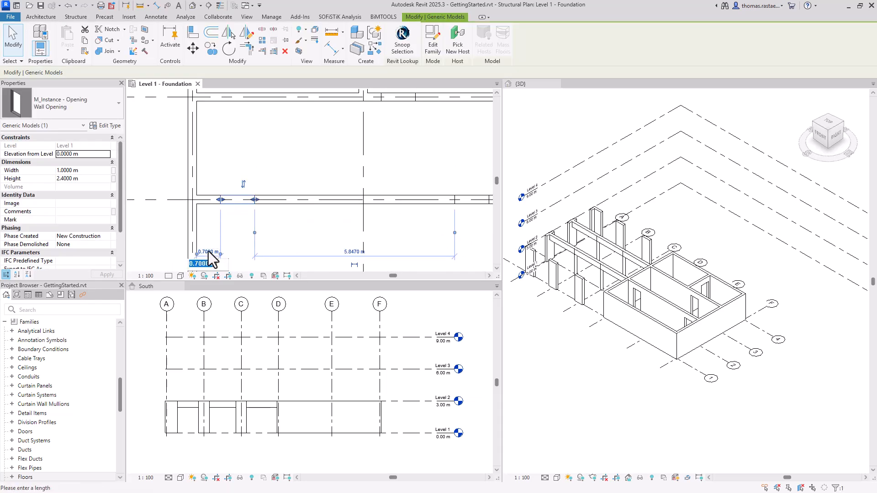
type("1")
key("Return")
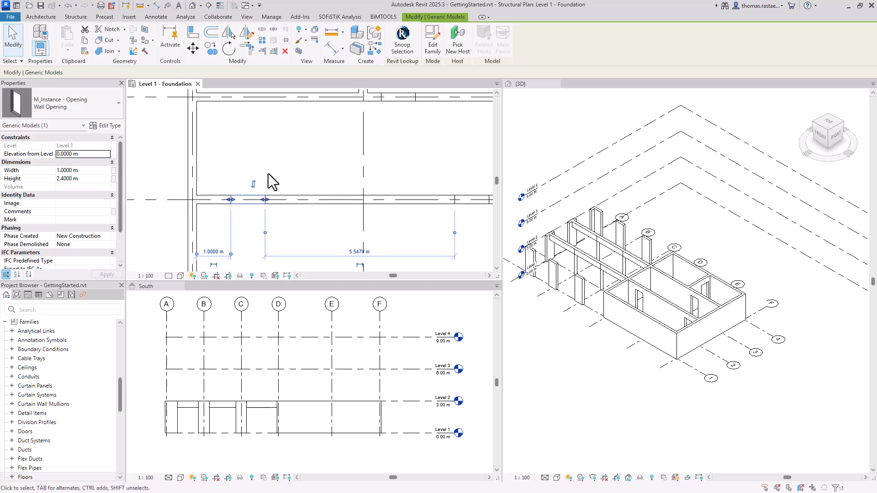
Set the distance between the grid F wall and its nearest opening in the grid 2 wall to 1 m.
scroll(265, 174, "down", 2)
scroll(363, 176, "up", 2)
left_click(397, 194)
left_click(394, 215)
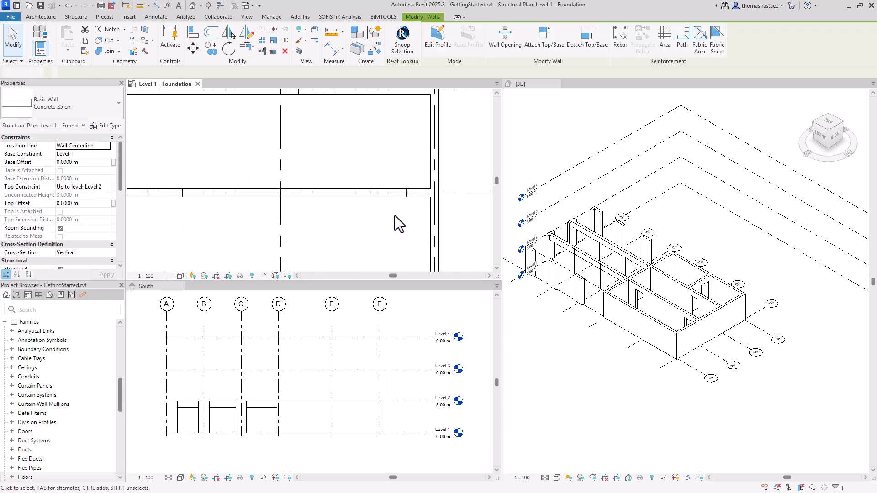
left_click(388, 194)
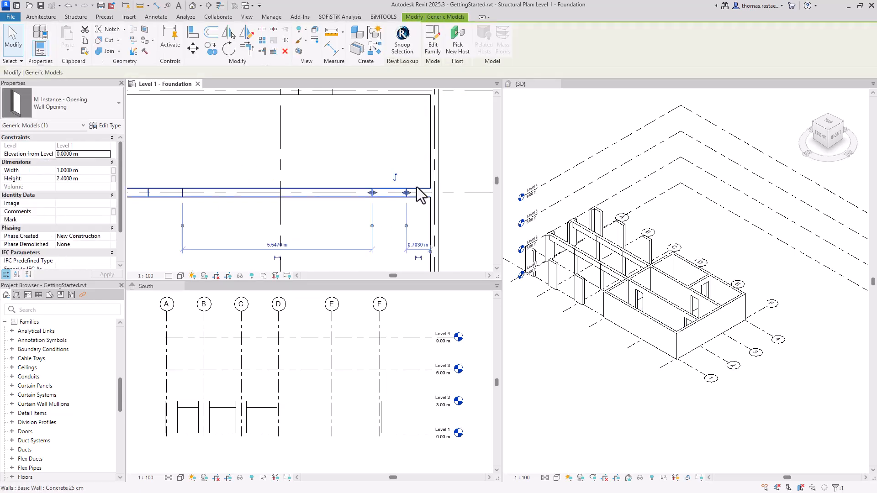
left_click(421, 243)
type("2")
key("Return")
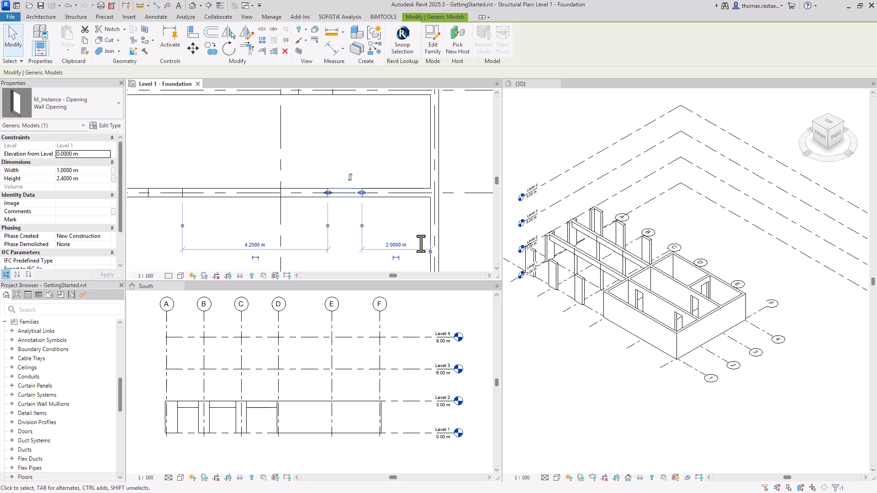
left_click(404, 245)
type("1")
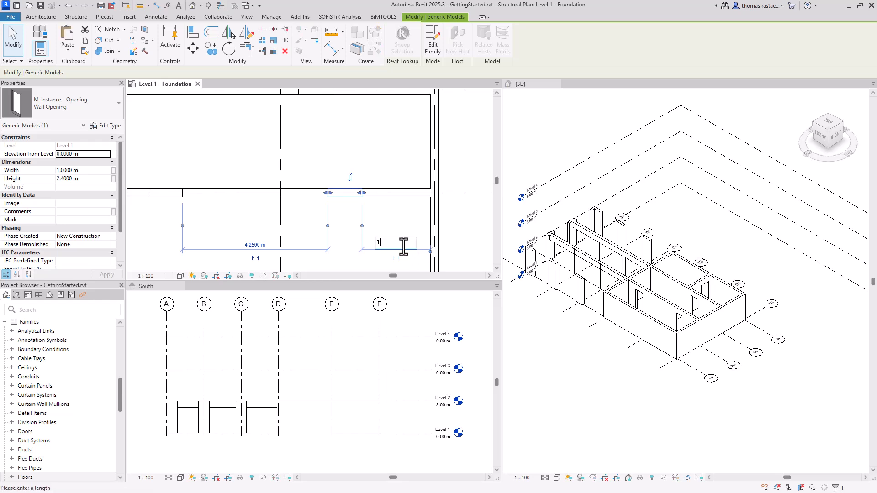
key("Return")
left_click(309, 221)
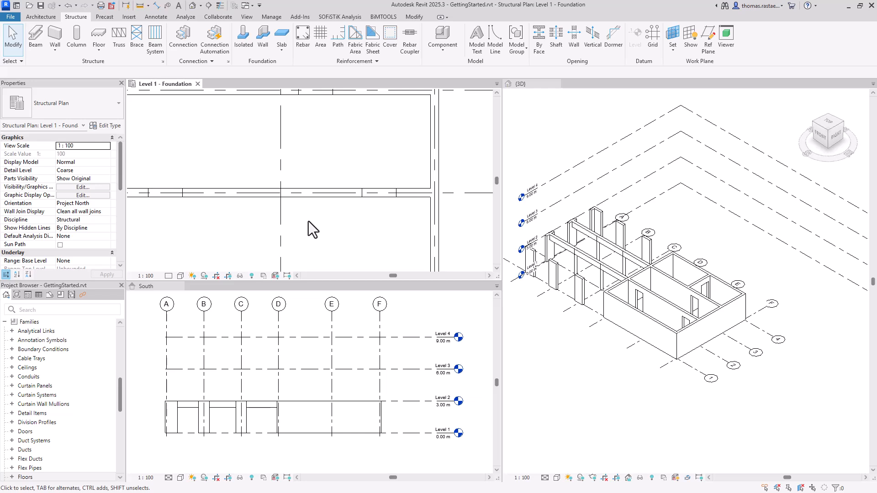
Place a 1.2 m wide Wall Opening in each of the grid D and grid F walls, midway between grids 2 and 3.
scroll(311, 221, "down", 3)
key("Return")
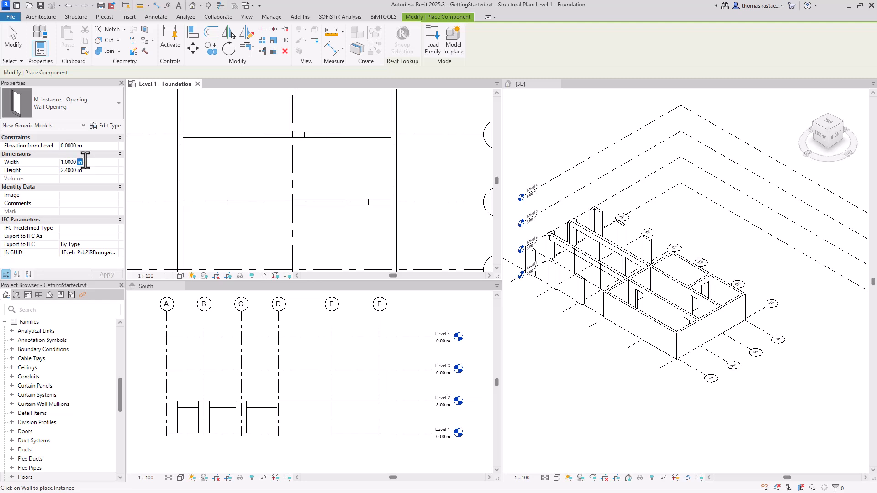
left_click_drag(82, 162, 56, 163)
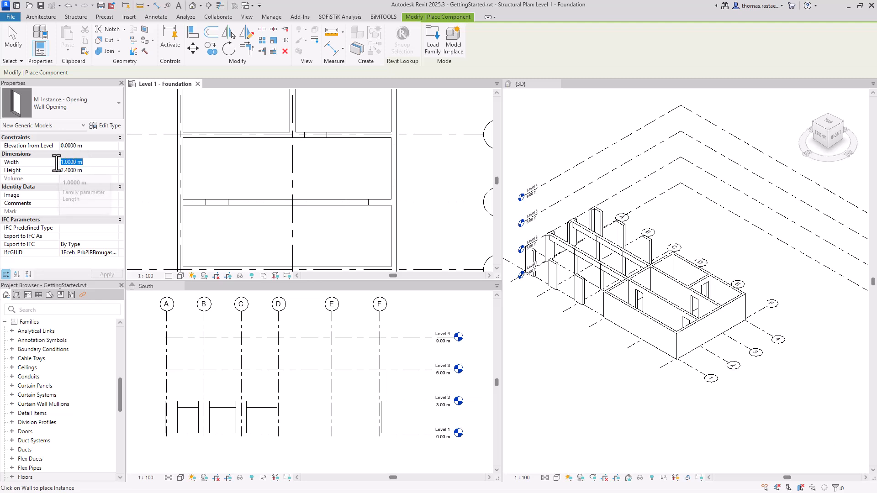
type("1.2")
key("Return")
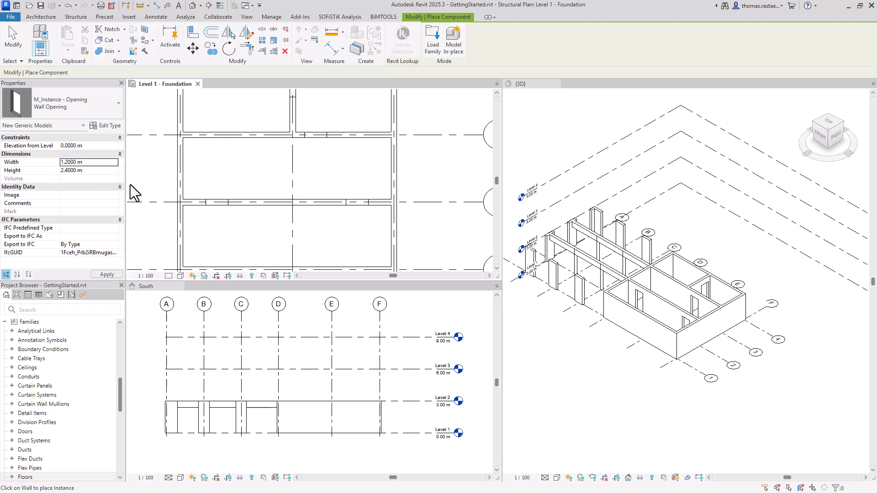
left_click(179, 170)
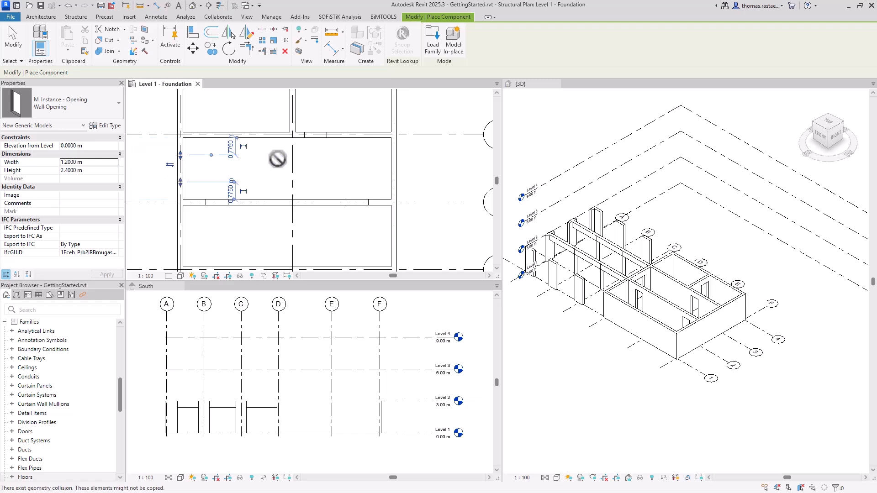
left_click(393, 170)
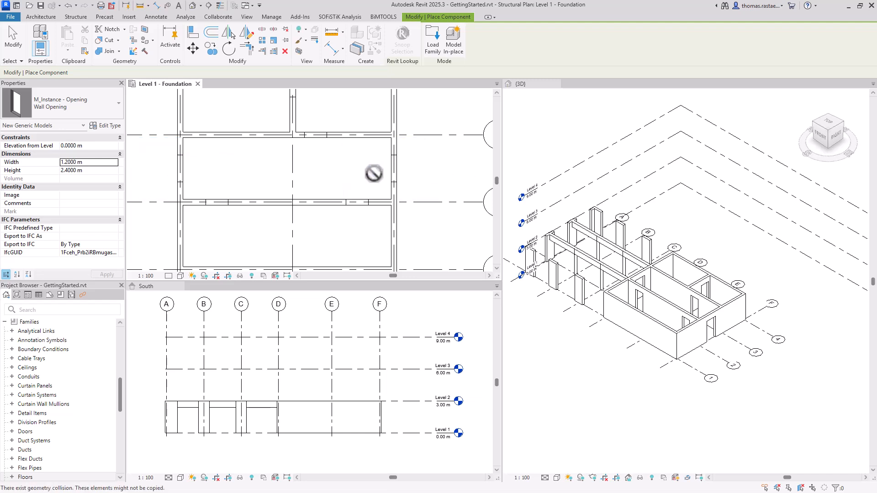
key("Escape")
key("Escape")
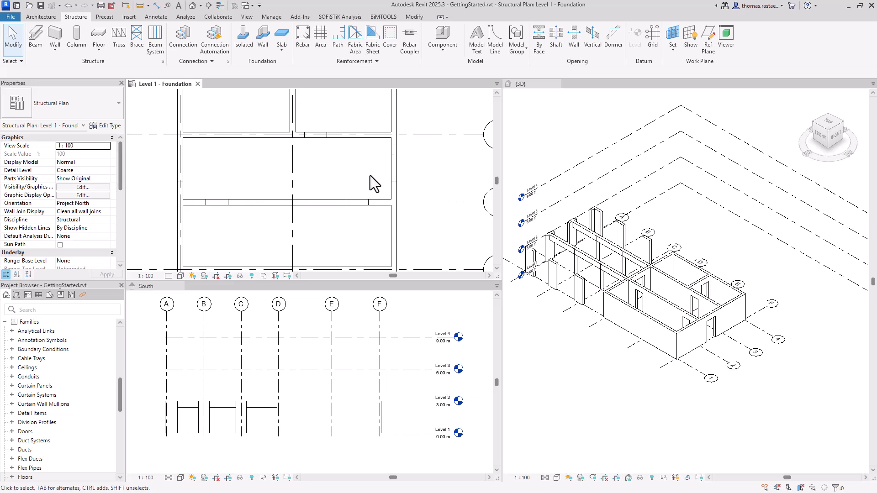
Start another Wall Opening with width 2 m, height 1.6 m and elevation from level 1.2 m.
middle_click_drag(370, 175, 443, 274)
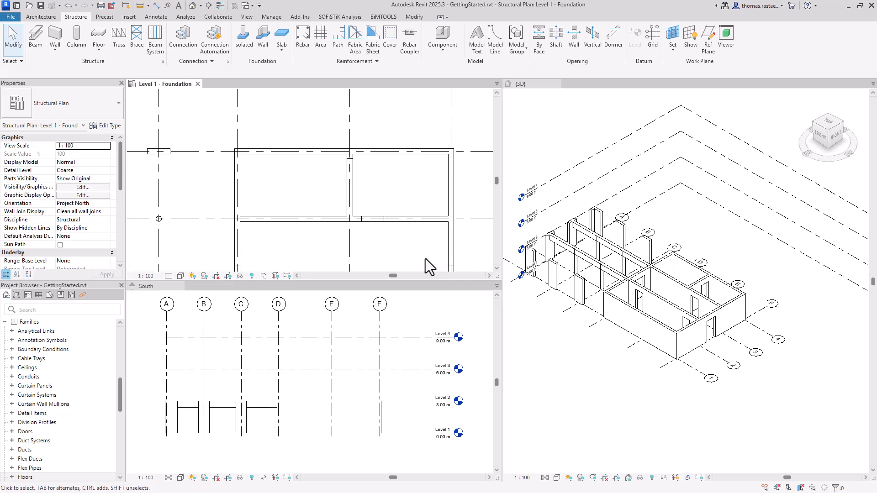
key("Return")
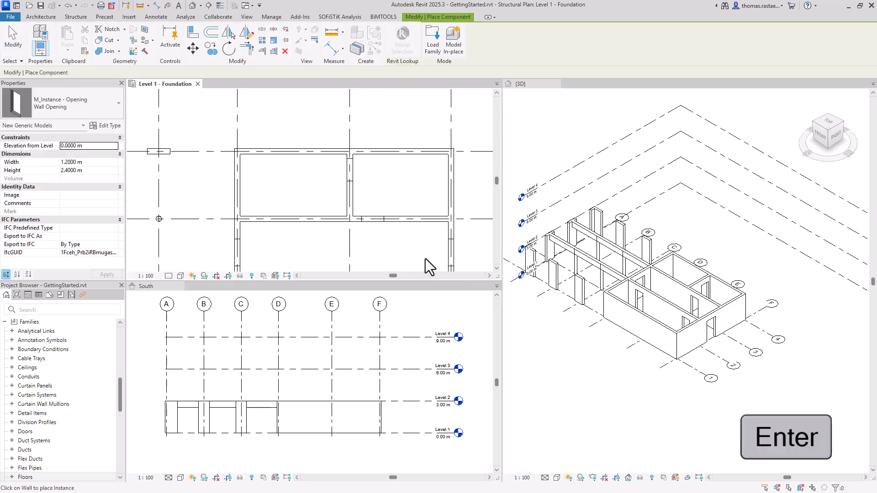
left_click(96, 163)
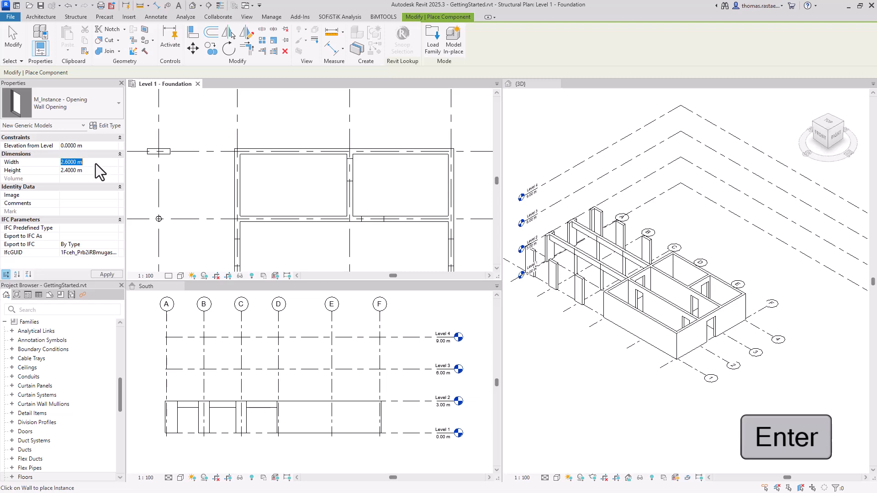
type("2")
left_click(95, 170)
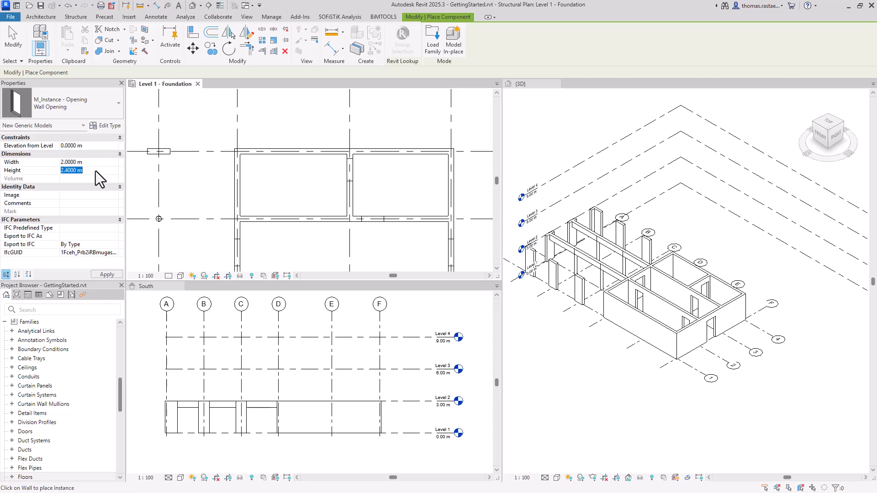
type("1.6")
key("Return")
left_click(89, 145)
type("1.2")
key("Return")
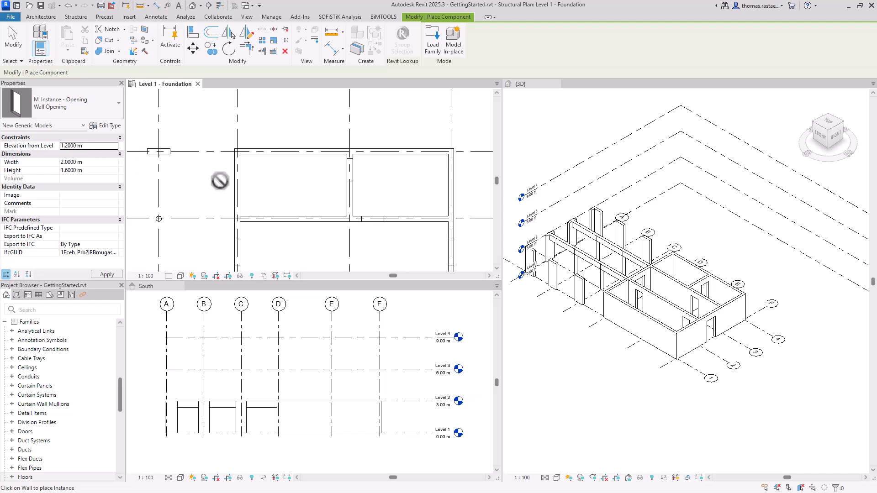
Place the window-sized opening in the grid 4 wall between grids D and E, about 1 m from the grid E wall.
left_click(302, 151)
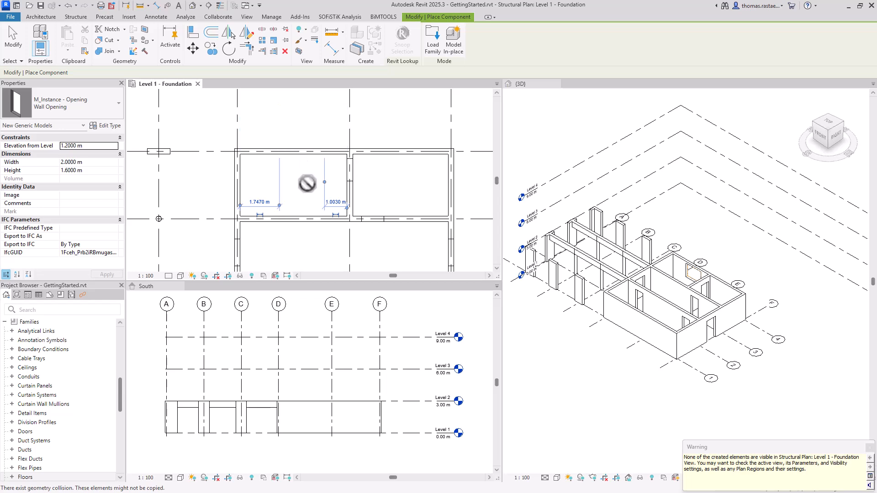
key("Escape")
key("Escape")
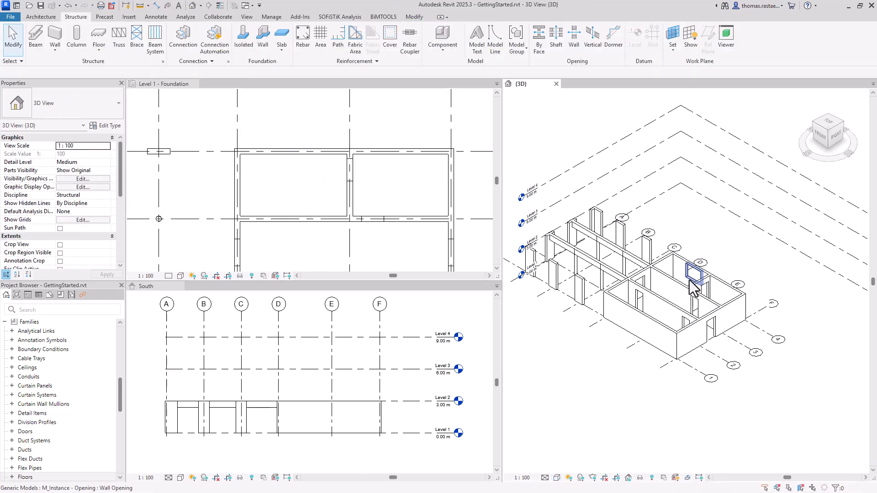
Set the distance from the grid D wall to the window-sized opening in the grid 4 wall to 1.75 m.
left_click(694, 286)
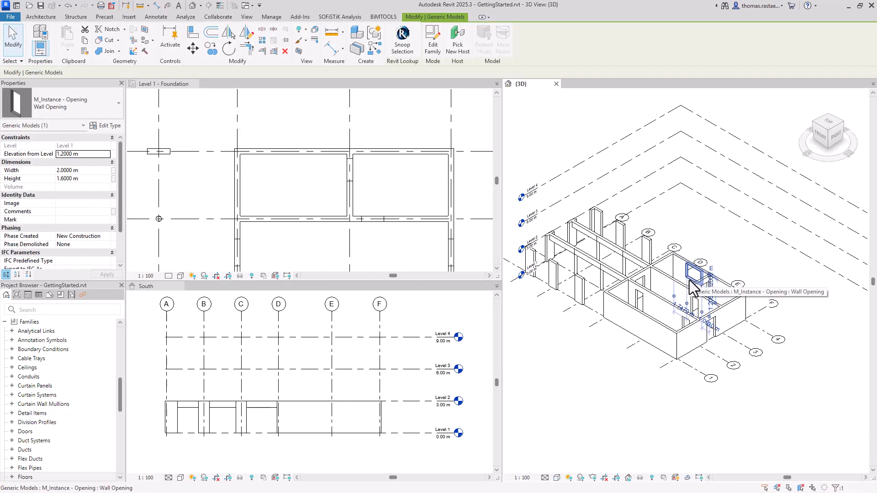
left_click(271, 194)
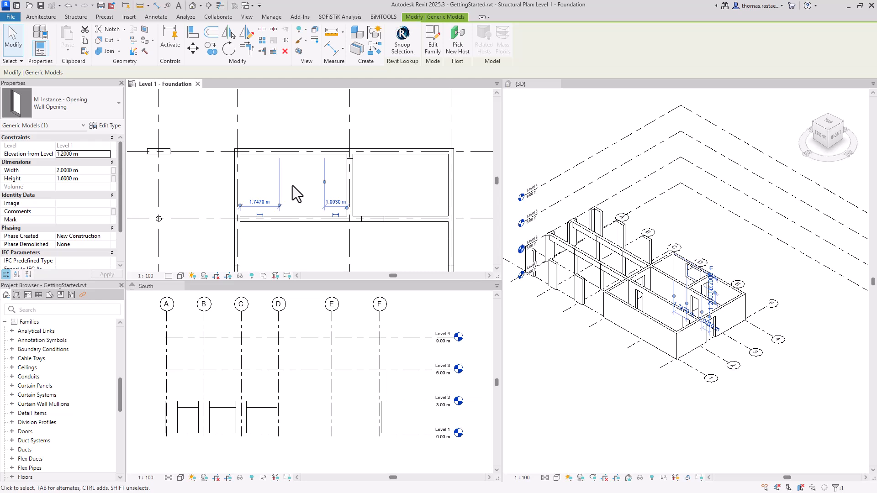
left_click(262, 203)
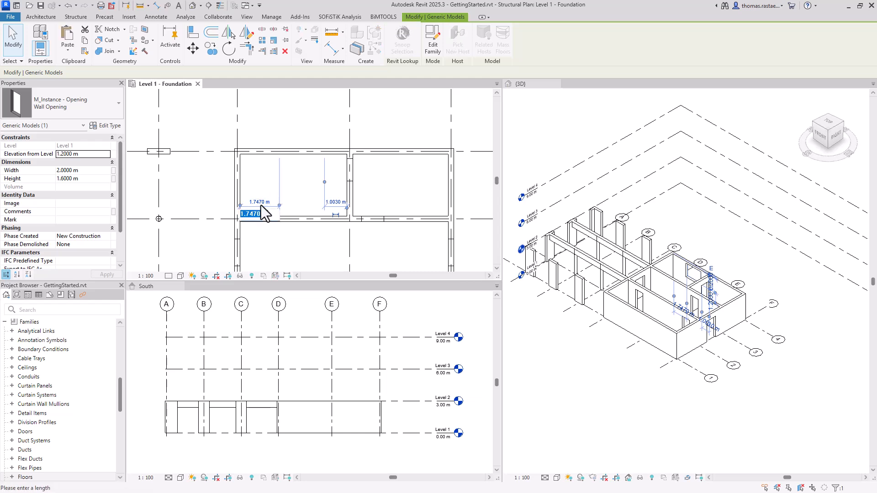
type("1.75")
key("Return")
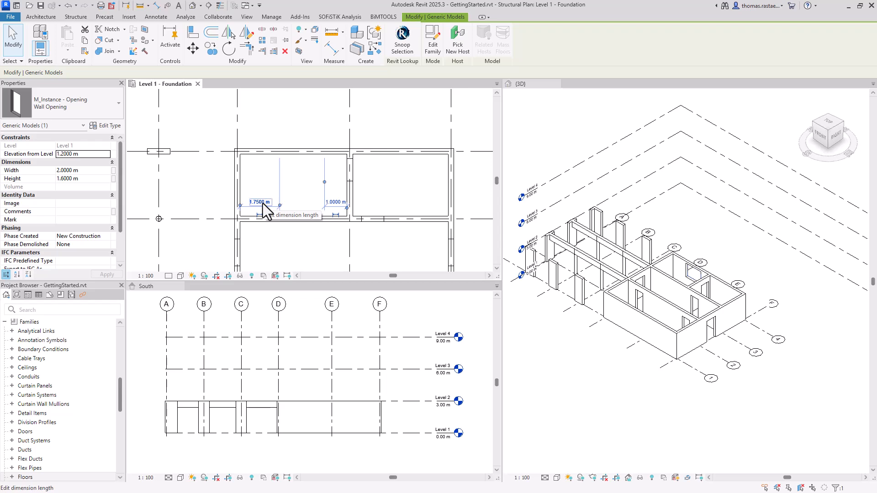
left_click(319, 198)
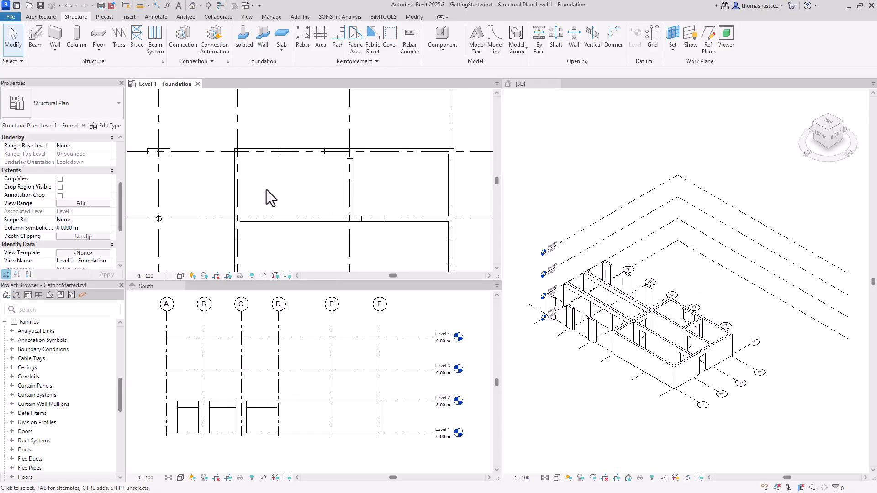
Change the Level 1 plan's view range to a top offset of 6 m and a cut plane offset of -0.3 m, and edit the view depth offset.
left_click(105, 204)
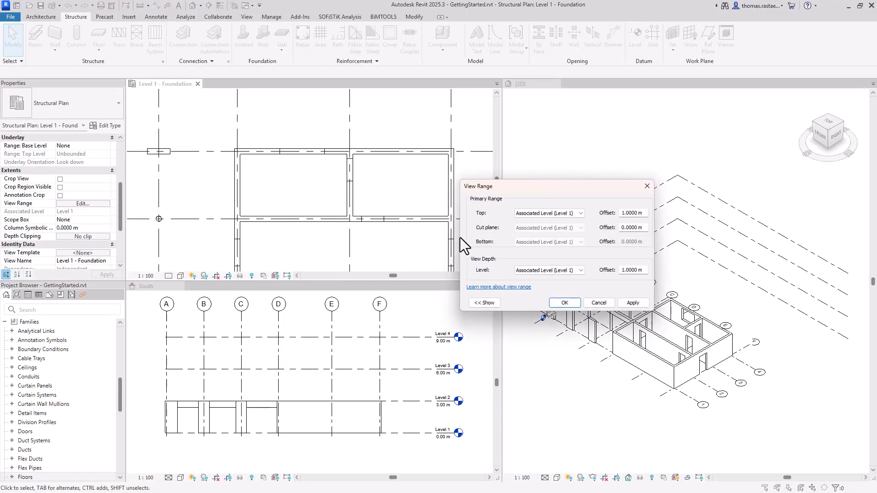
left_click(629, 213)
type("6")
left_click_drag(629, 228, 618, 231)
type("-0.3")
left_click(626, 269)
type("-")
key("Return")
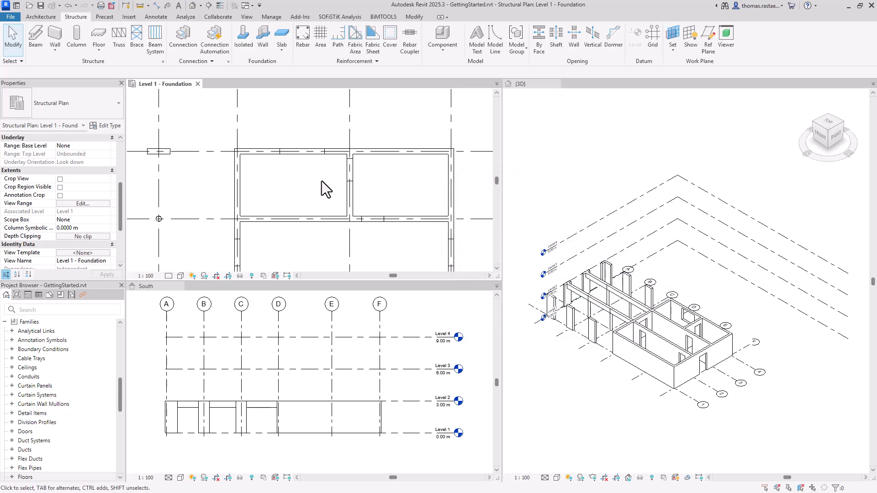
Select the window-sized opening in the grid 4 wall to check its dimensions and spacing, and clear the selection.
key("Tab")
key("Tab")
key("Tab")
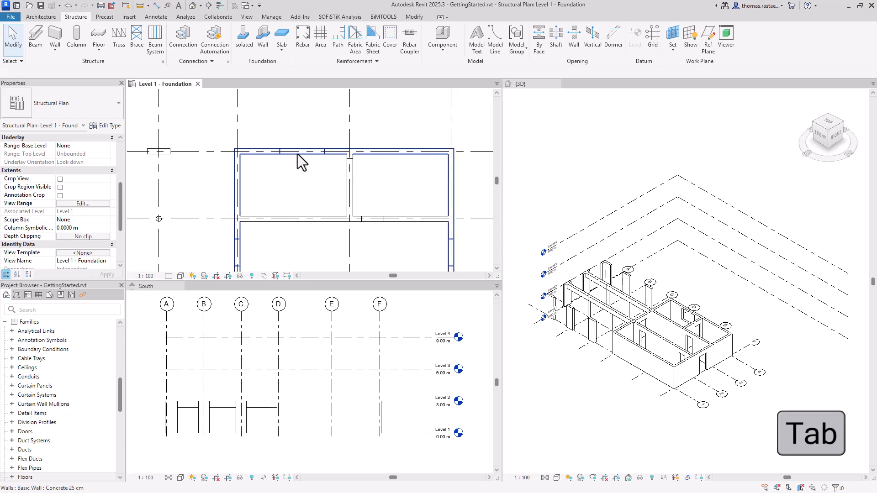
left_click(298, 155)
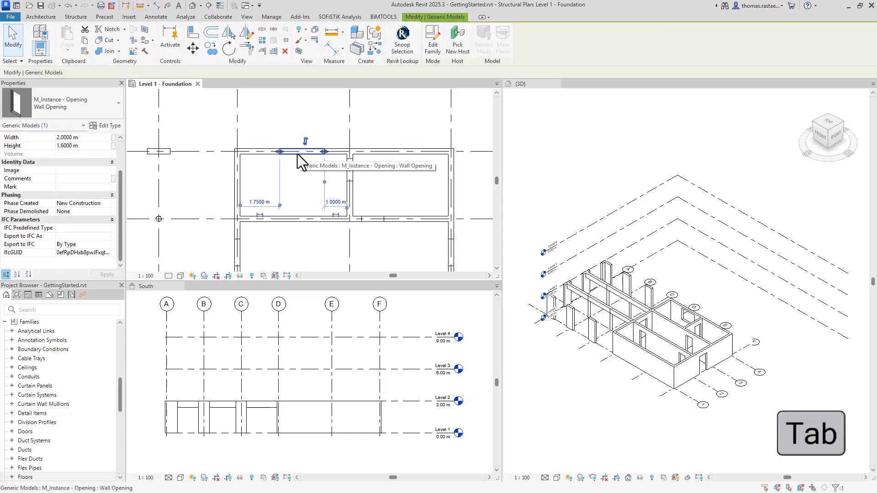
left_click(303, 179)
Place a 2 m wide, 1.6 m high Wall Opening at 1.2 m elevation in the grid 1 wall, about 1.8 m from the grid D wall.
scroll(304, 116, "down", 3)
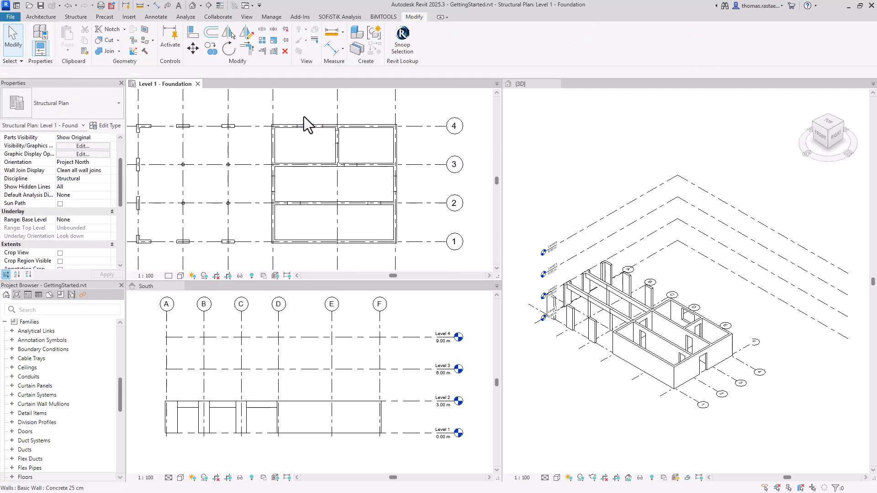
left_click(76, 16)
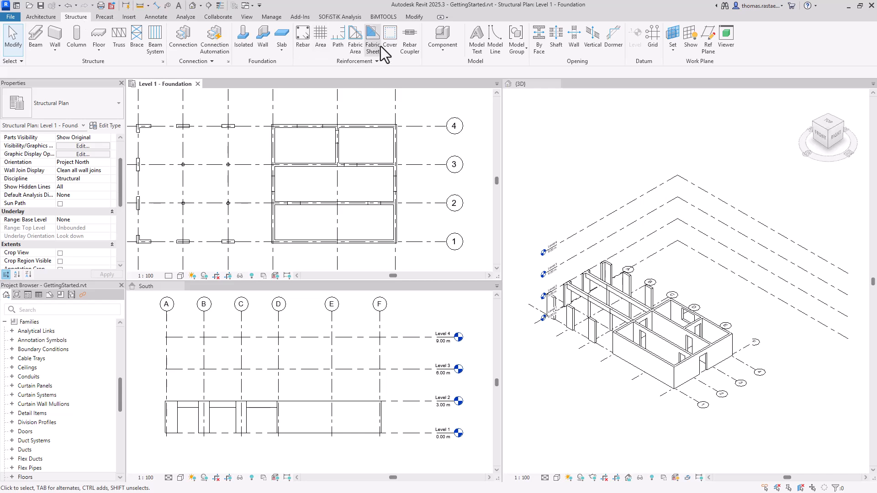
left_click(446, 37)
scroll(307, 242, "up", 3)
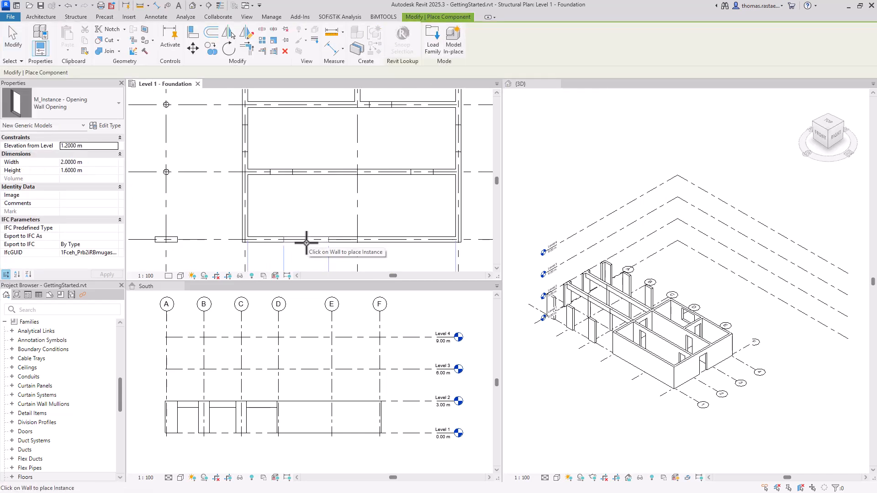
scroll(305, 242, "down", 1)
scroll(313, 217, "down", 1)
left_click(312, 230)
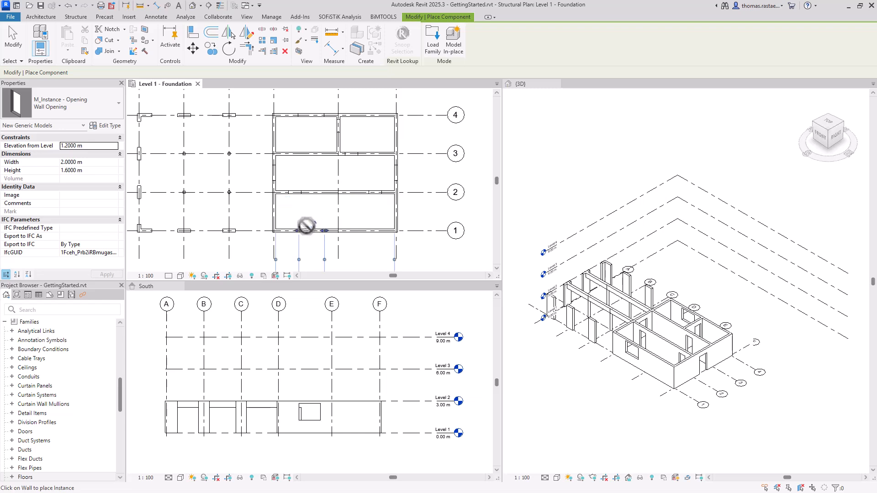
Set the distance from the grid D wall to the window-sized opening in the grid 1 wall to 1.75 m.
scroll(306, 246, "down", 2)
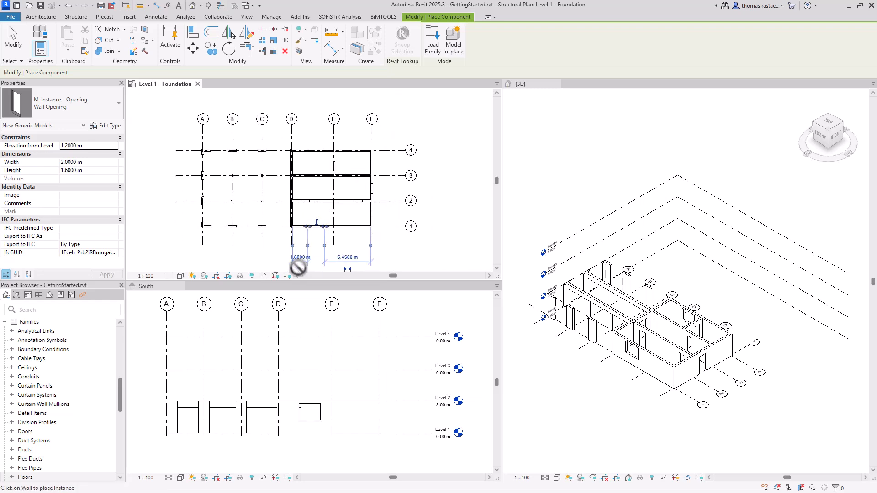
scroll(297, 251, "up", 4)
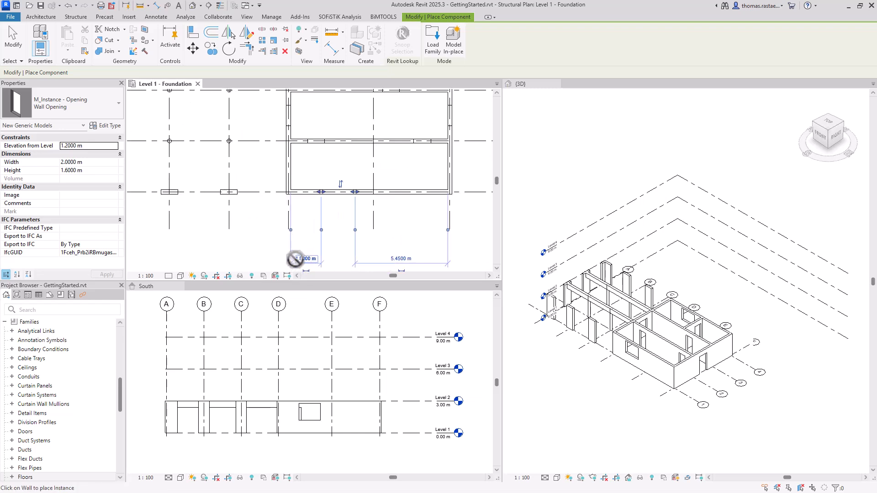
scroll(299, 243, "down", 1)
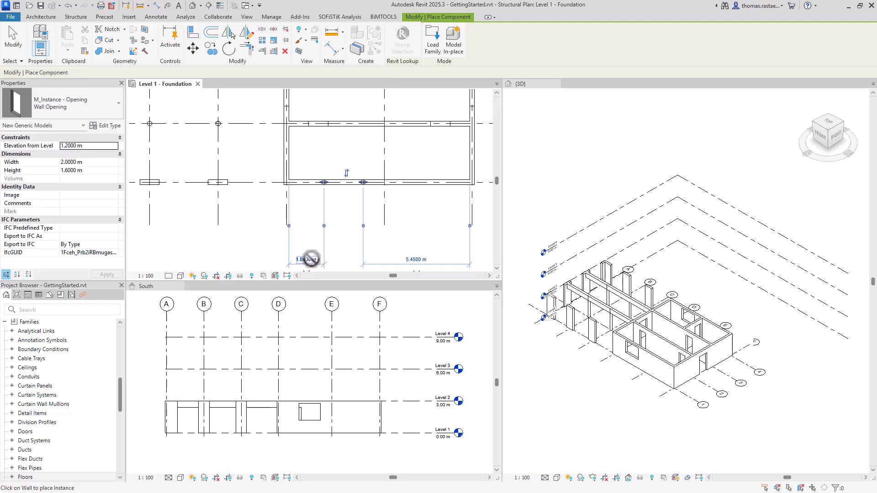
left_click(306, 259)
type("1.75")
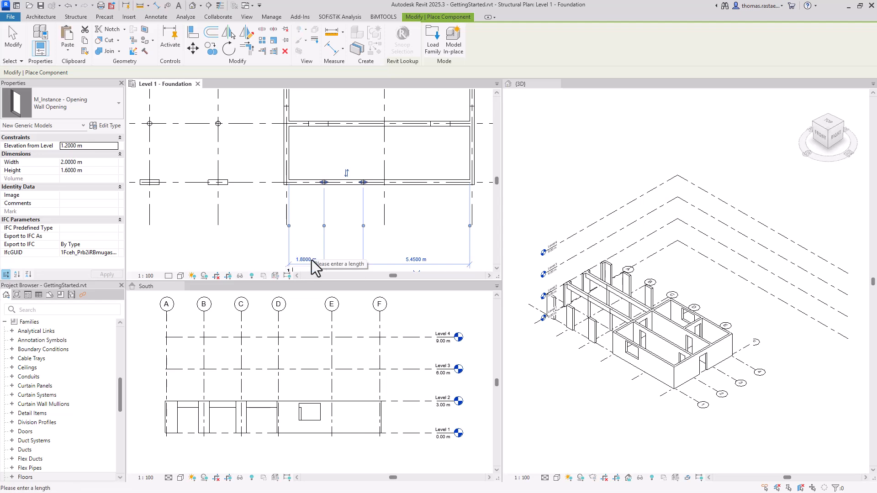
key("Return")
left_click(343, 182)
key("Escape")
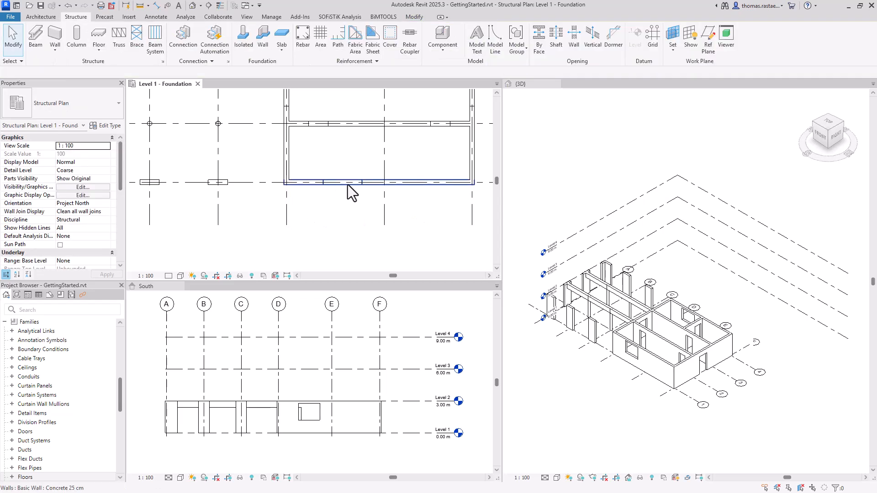
Copy the window-sized opening 4.3 m along the grid 1 wall towards grid F.
key("Tab")
key("Tab")
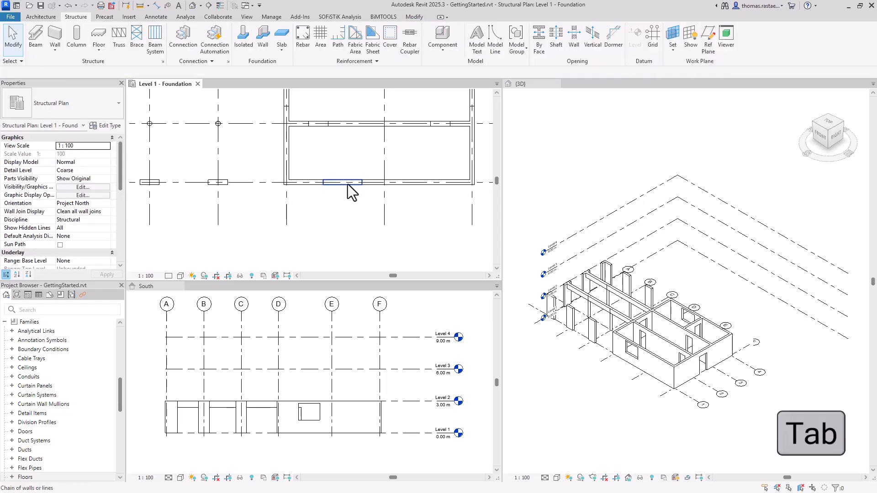
left_click(347, 185)
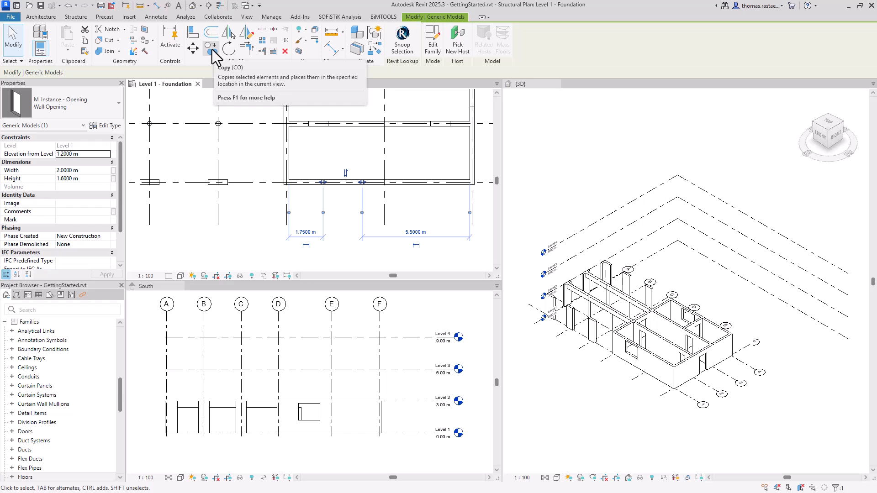
left_click(211, 48)
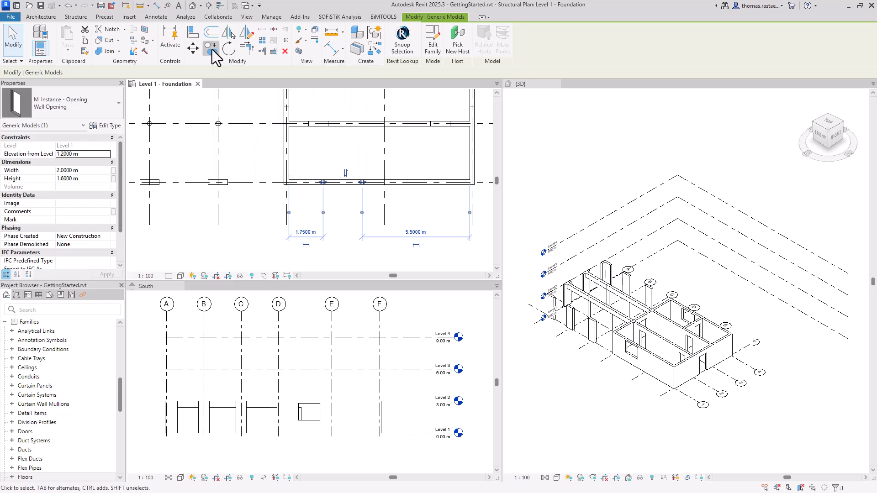
left_click(323, 185)
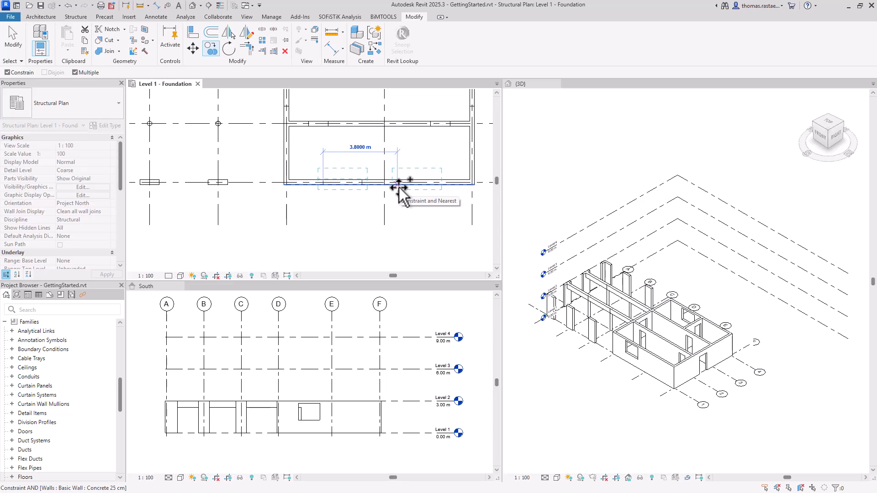
type("4")
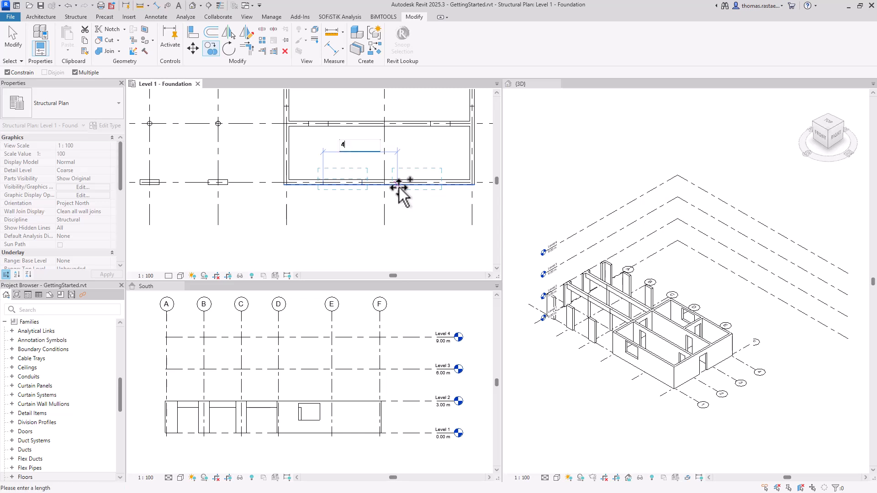
type(".3")
key("Return")
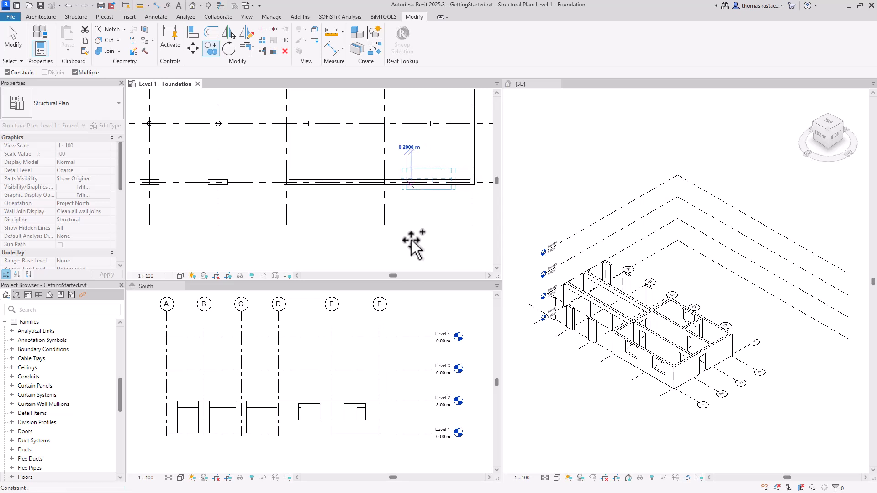
key("Escape")
key("Escape")
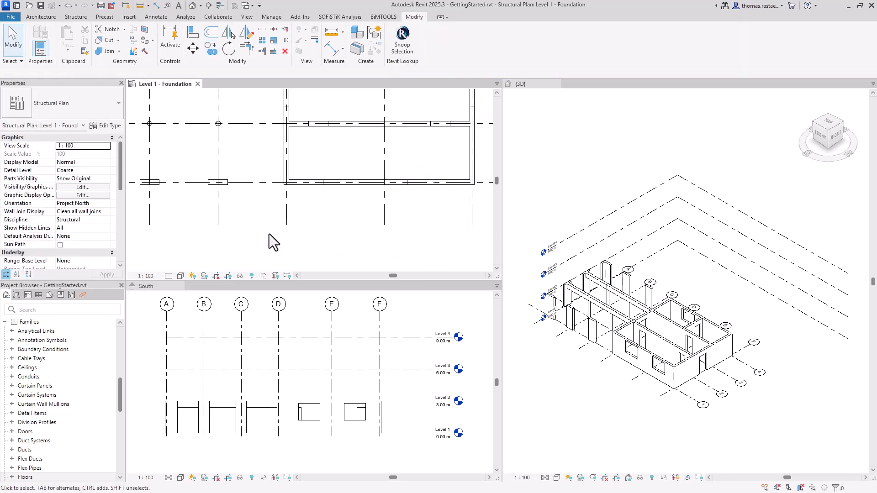
Start a structural floor on Level 1 and duplicate the Generic 300mm type as "Concrete Slab 25 cm".
scroll(269, 238, "down", 2)
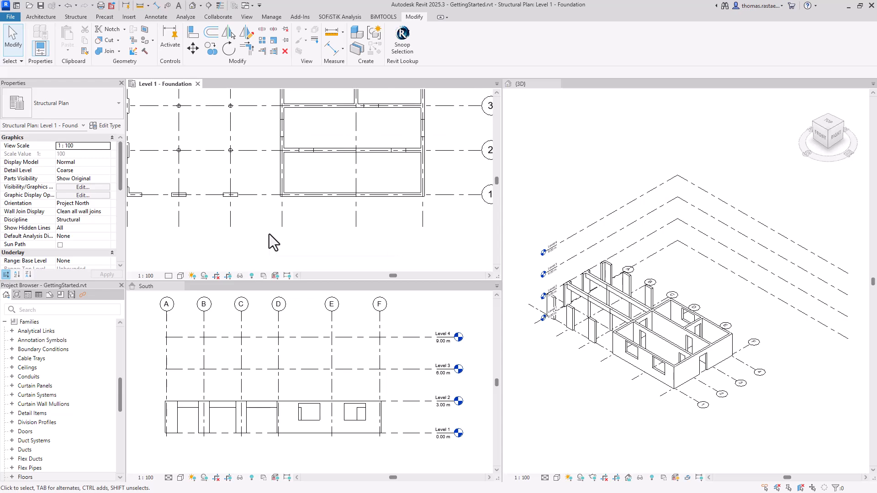
middle_click_drag(270, 239, 306, 291)
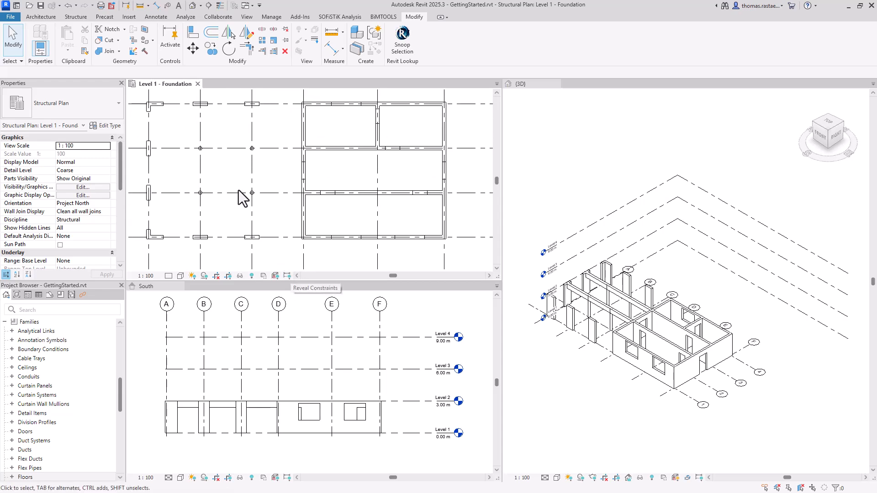
left_click(76, 16)
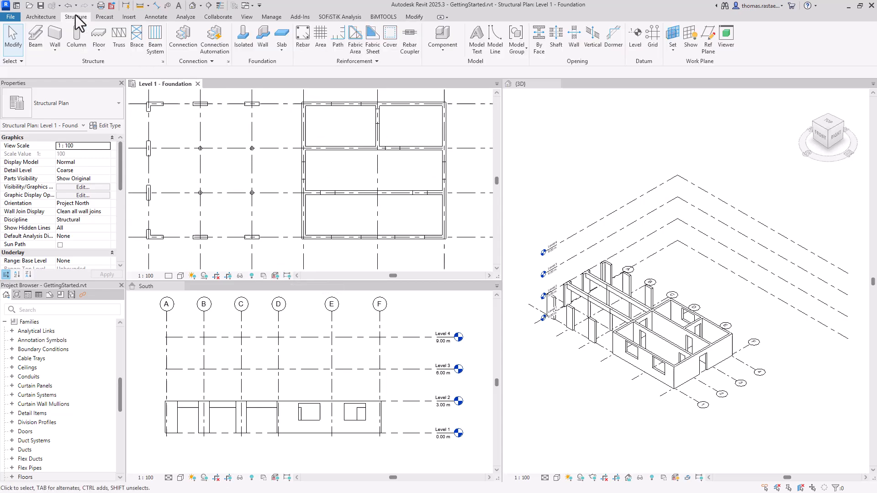
left_click(98, 36)
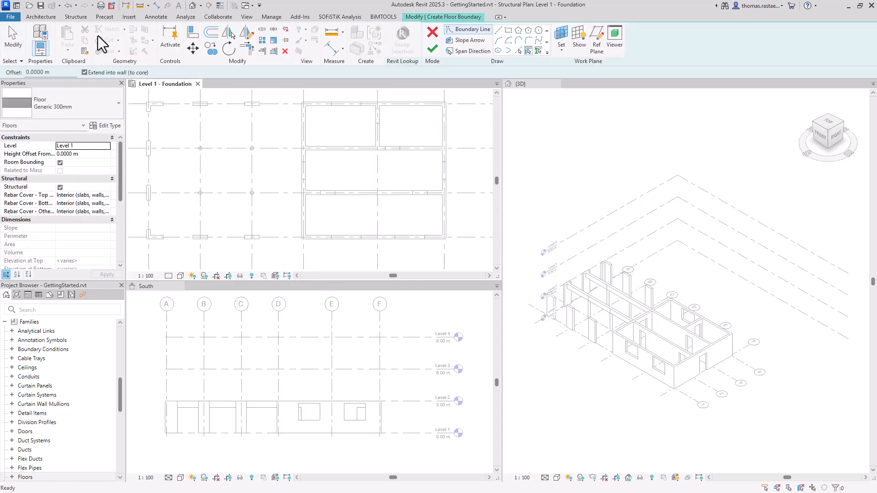
left_click(118, 127)
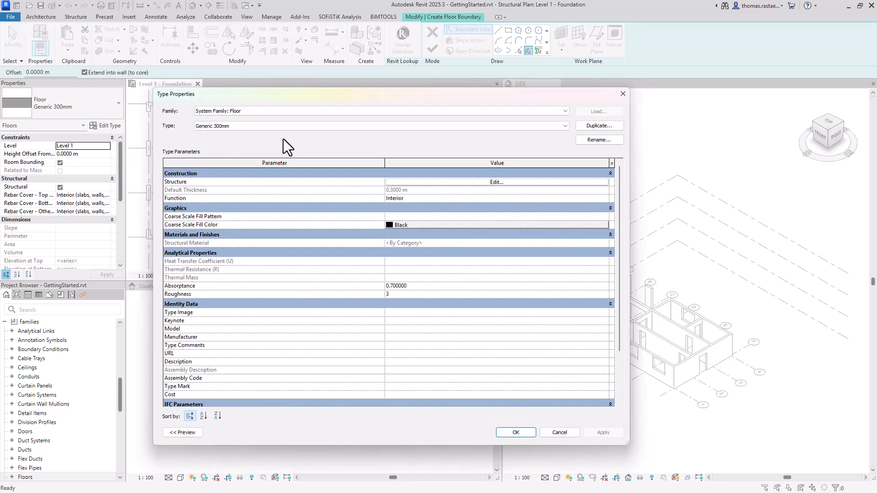
left_click(594, 125)
type("Concrete ")
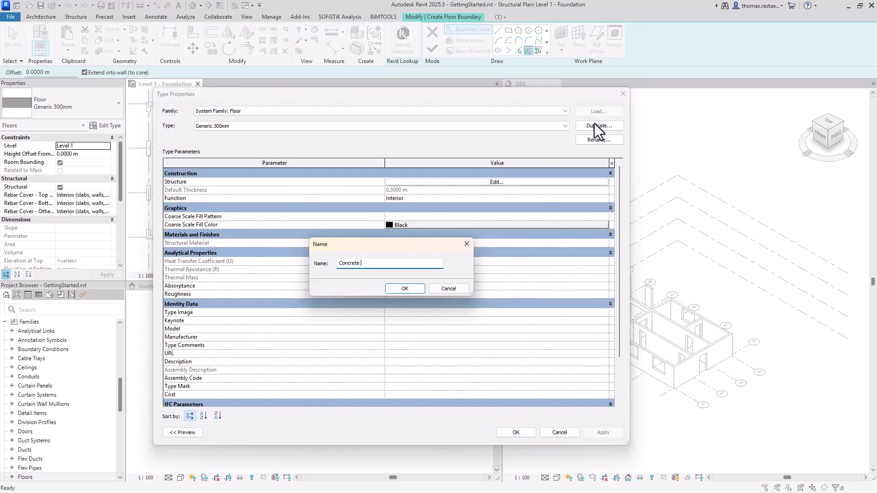
type("Slab 25 cm")
key("Return")
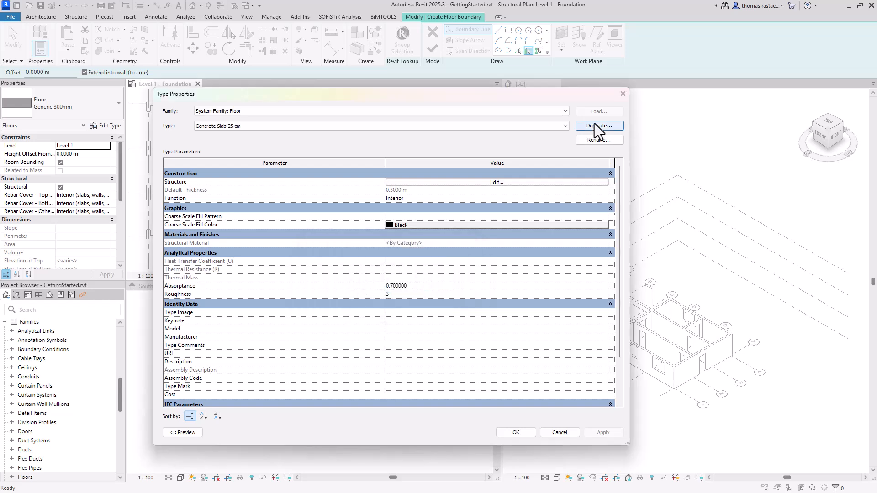
Set the new floor type's structural layer to 0.25 m thick with the material Concrete - Cast-in-Place Concrete - C30/37.
left_click(524, 182)
left_click(376, 180)
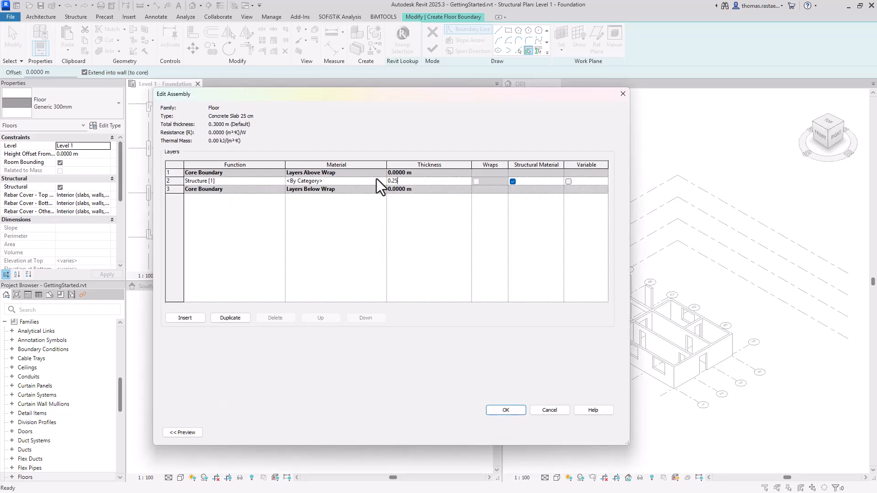
left_click(382, 181)
left_click(774, 400)
left_click(504, 410)
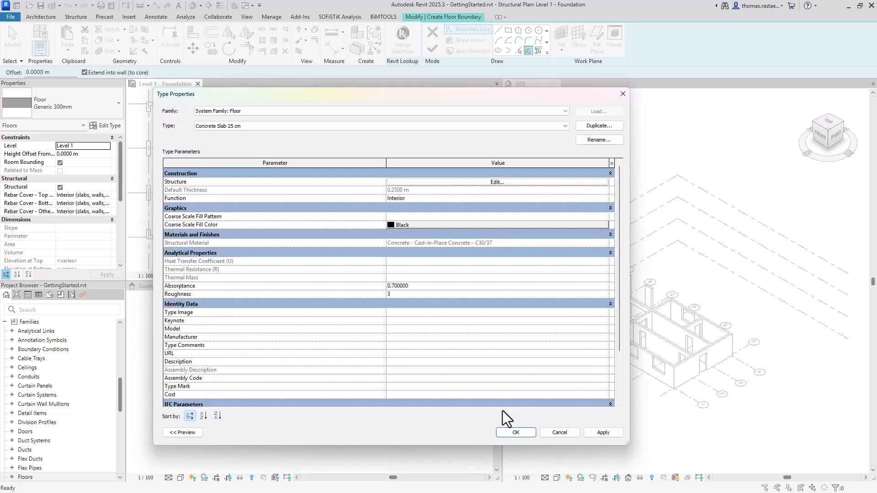
left_click(515, 432)
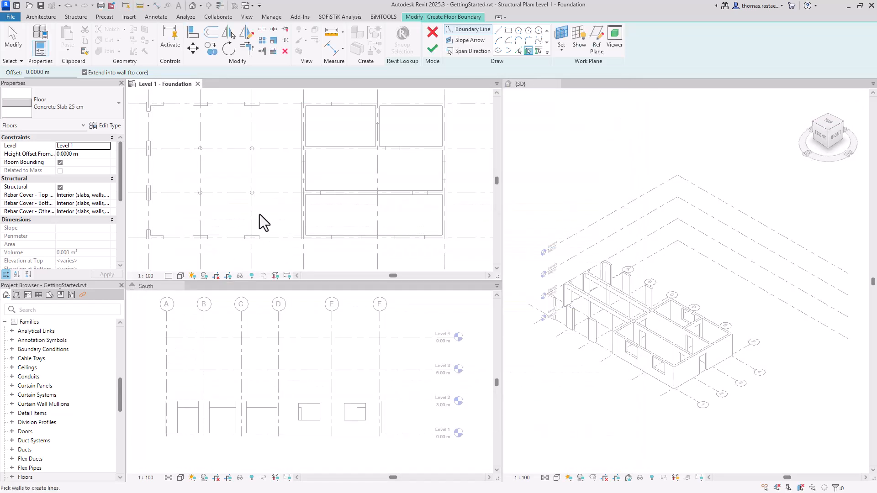
Sketch a rectangular floor boundary from the building's outer corner at grids A and 4 to the outer corner at grids F and 1.
left_click(508, 32)
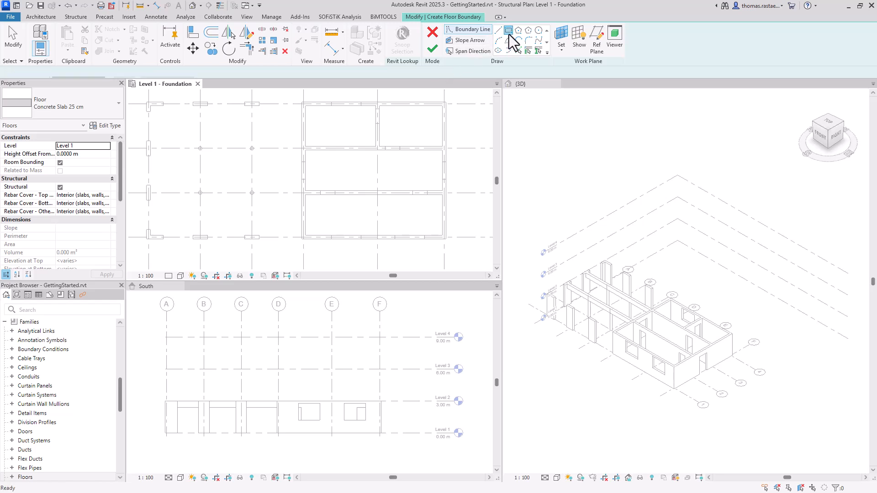
left_click(148, 104)
left_click(446, 238)
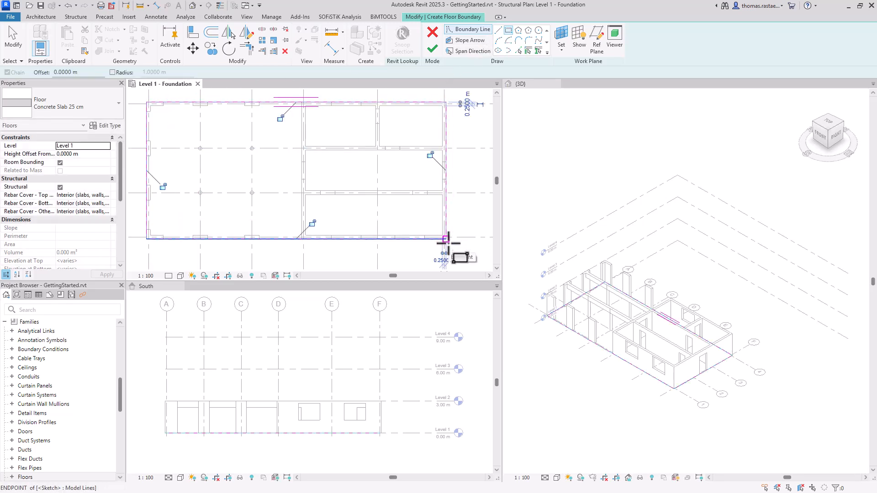
Pick the boundary line along grid A as the slab's span direction and finish the floor.
left_click(471, 52)
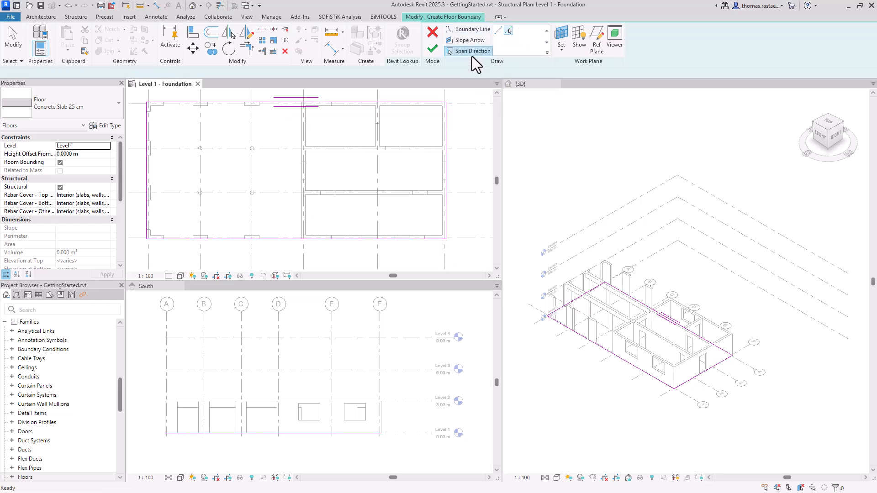
left_click(146, 174)
left_click(432, 49)
key("Escape")
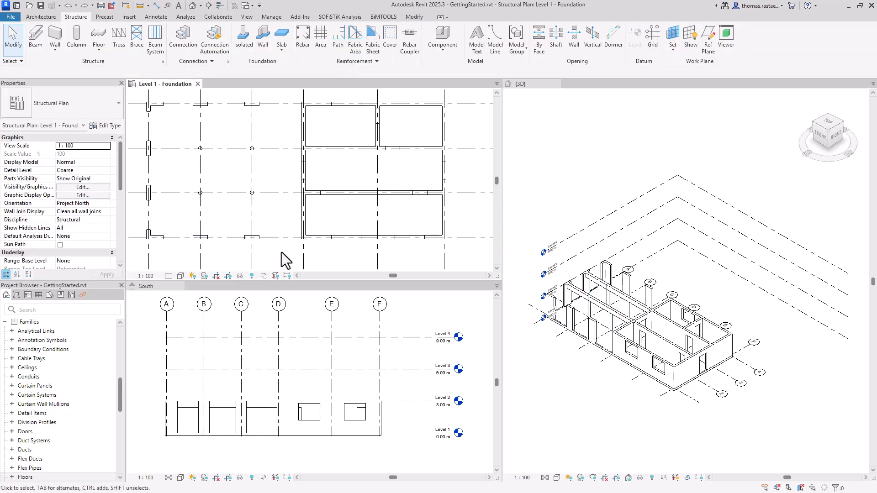
Set the cut plane offset in the Level 1 - Foundation plan's view range to -0.3 m and apply it.
scroll(78, 244, "down", 3)
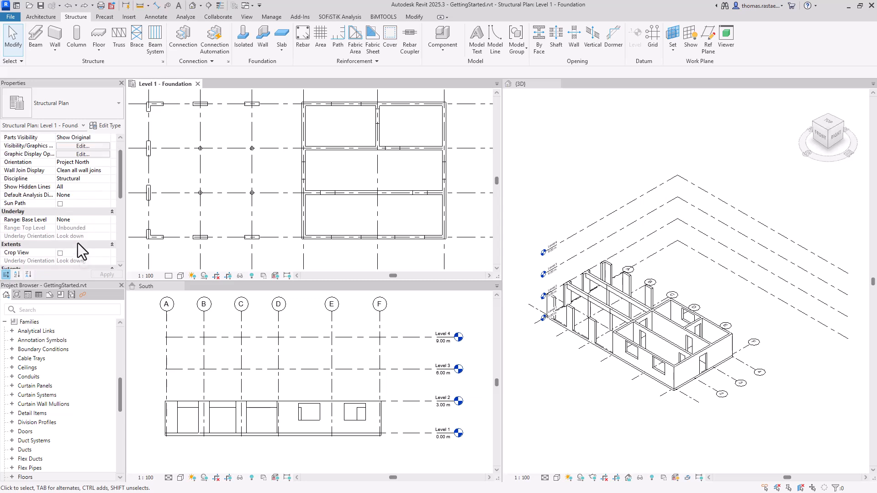
scroll(78, 243, "down", 3)
left_click(83, 228)
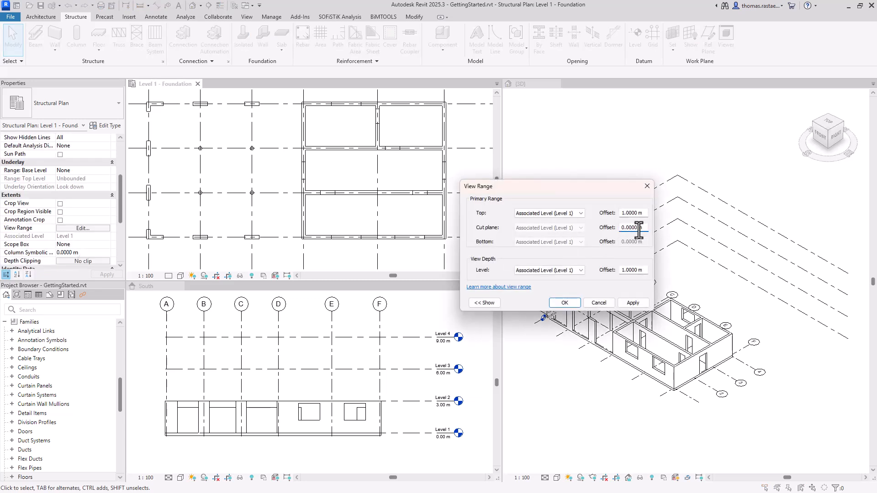
left_click_drag(640, 230, 603, 231)
type("-0.3m")
left_click(639, 303)
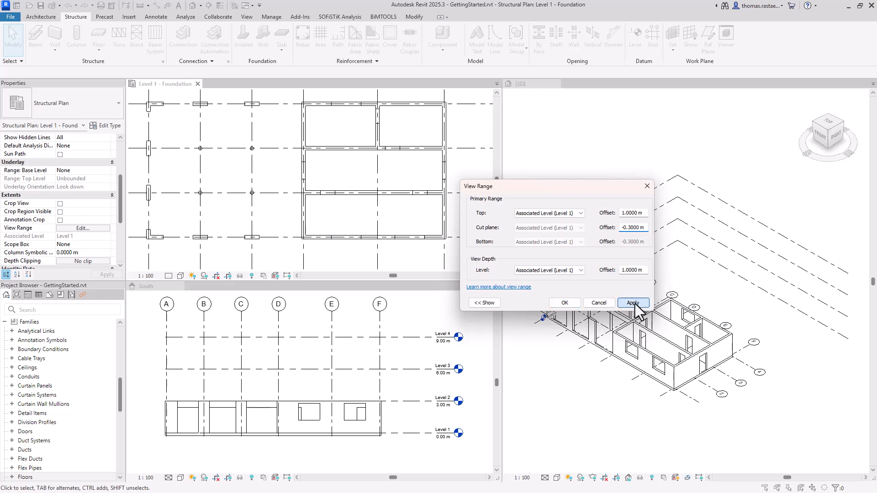
Accept the view range settings and select the whole building in the 3D view, filtering the grids out of the selection.
left_click(565, 302)
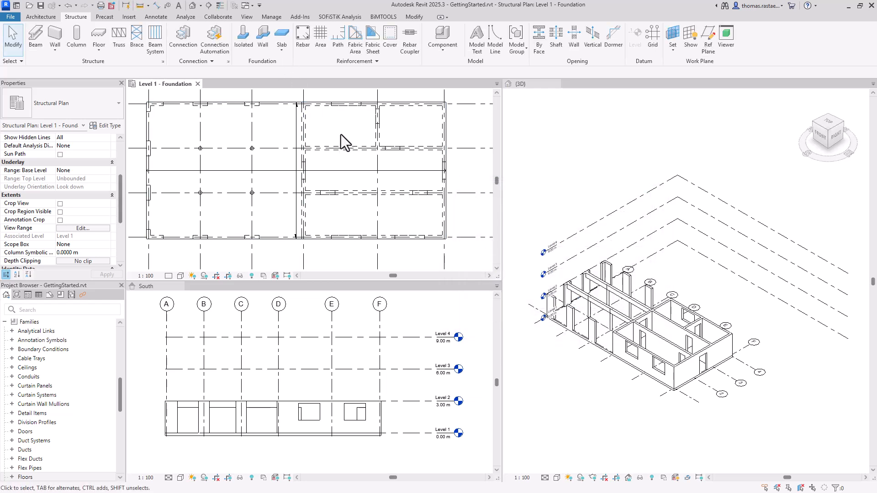
left_click(525, 213)
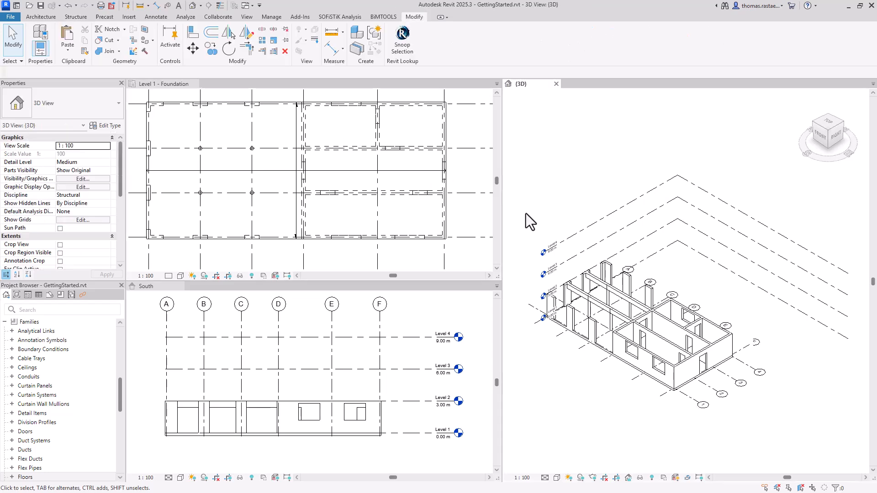
left_click_drag(525, 213, 789, 425)
left_click(428, 37)
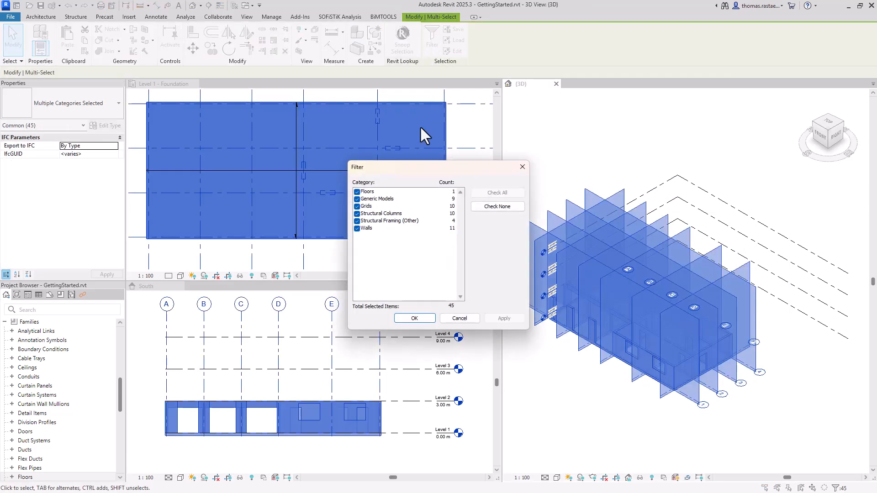
left_click(357, 206)
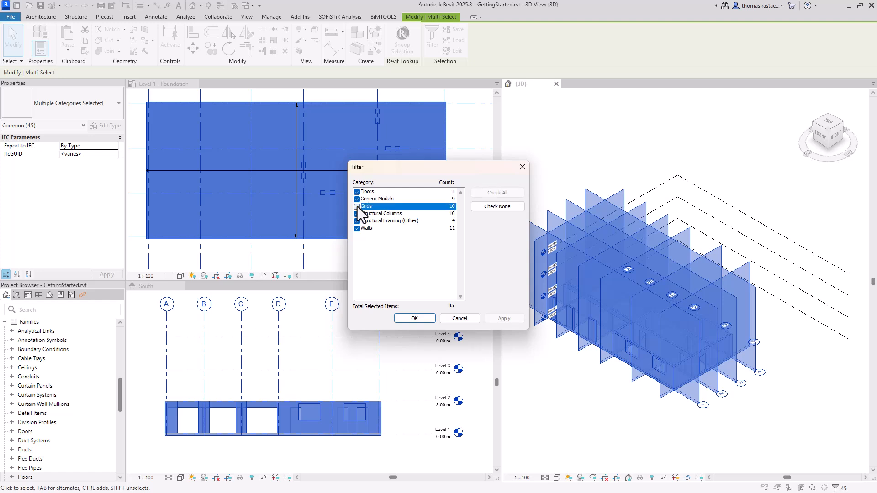
left_click(414, 319)
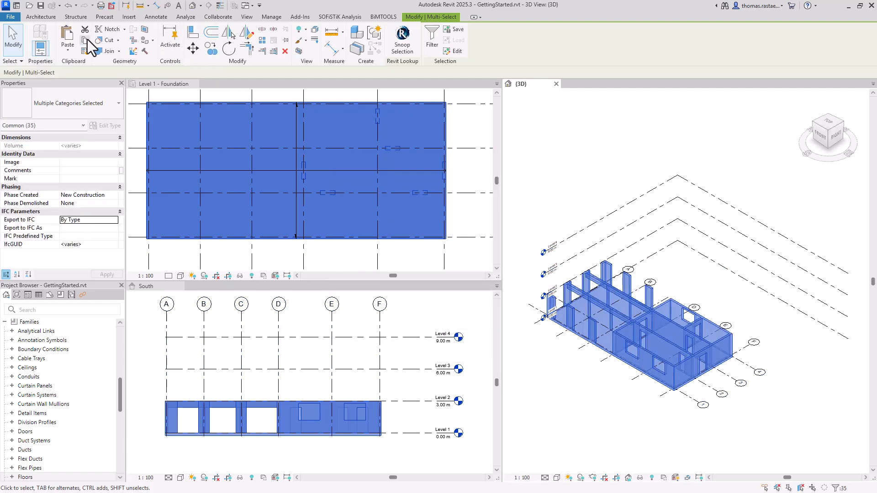
Copy the selected ground-floor elements and paste them aligned to Level 2.
left_click(72, 55)
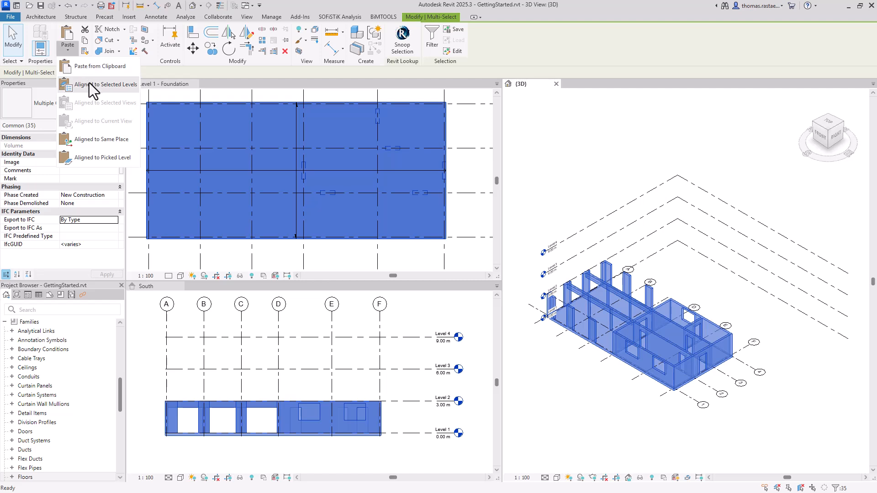
left_click(89, 83)
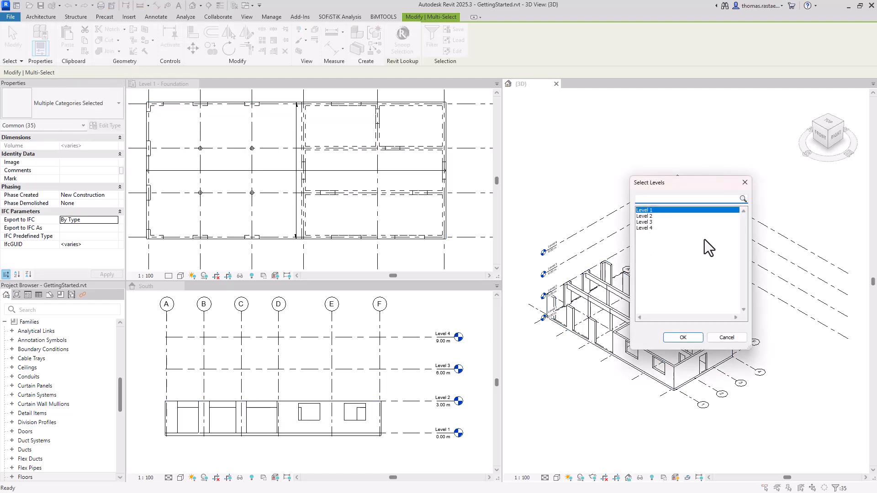
left_click(657, 216)
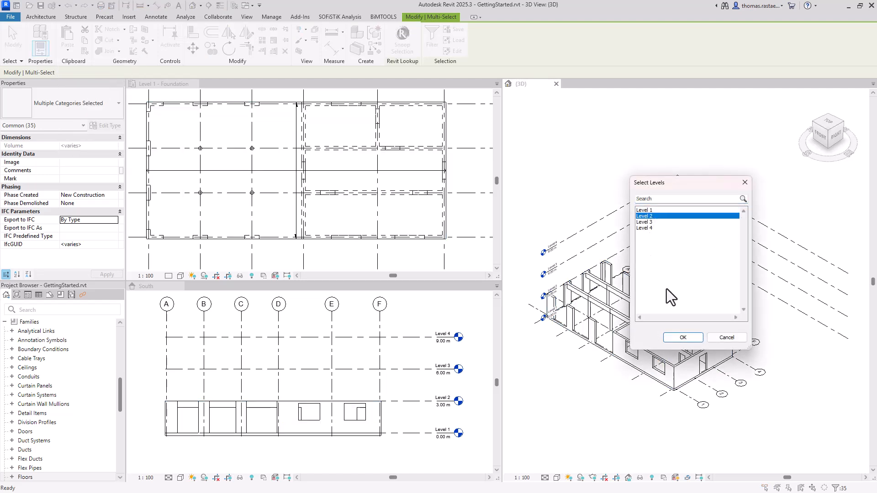
left_click(679, 340)
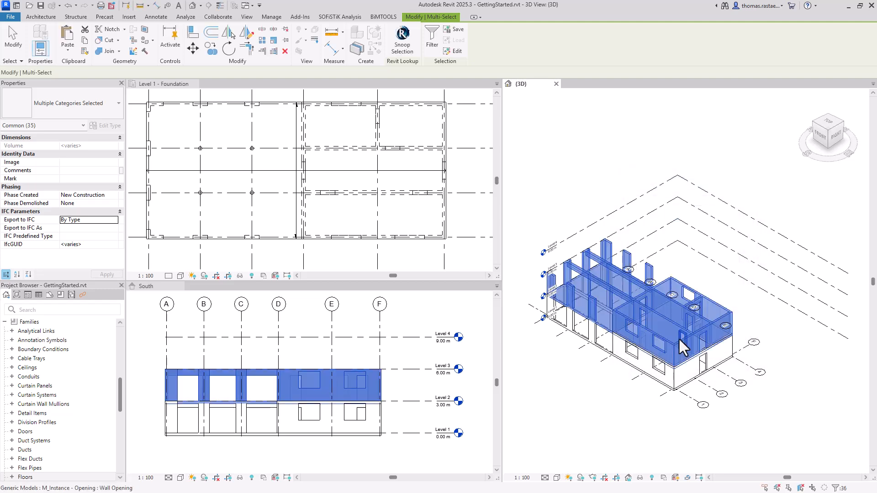
left_click(665, 451)
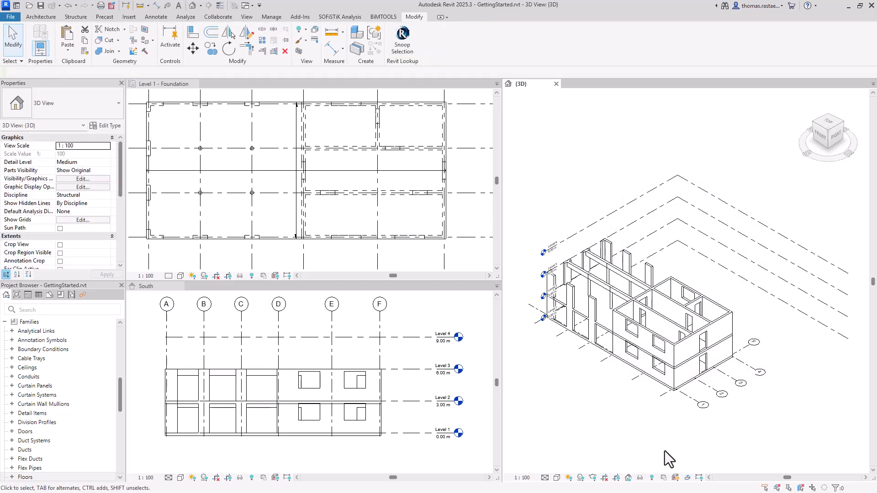
Duplicate the Level 2 slab's floor type under the name Concrete Slab 20 cm.
left_click(583, 318)
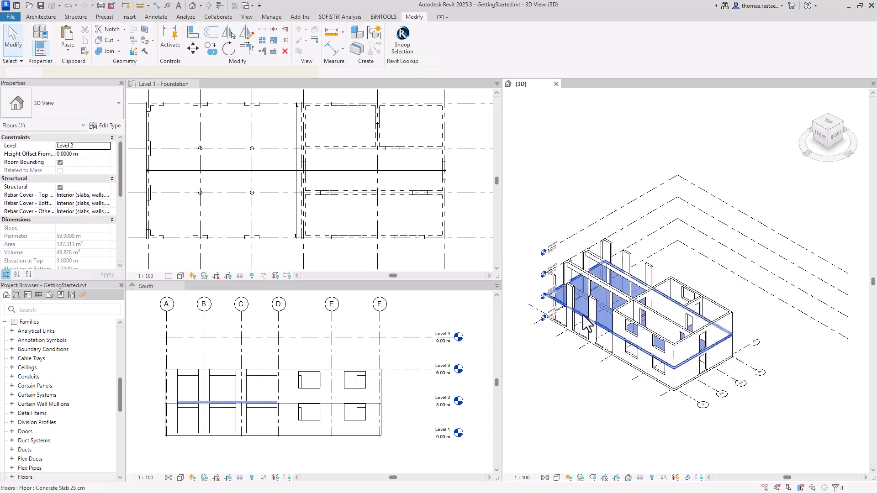
left_click(109, 128)
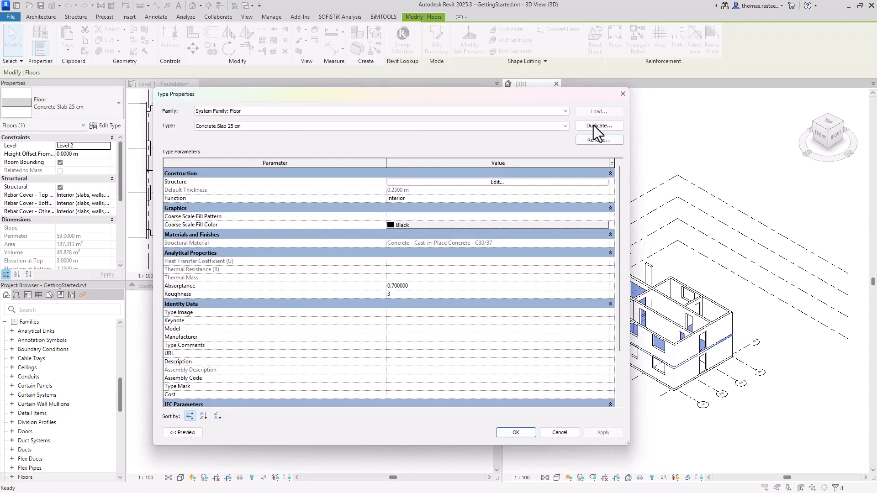
left_click(597, 126)
left_click(411, 266)
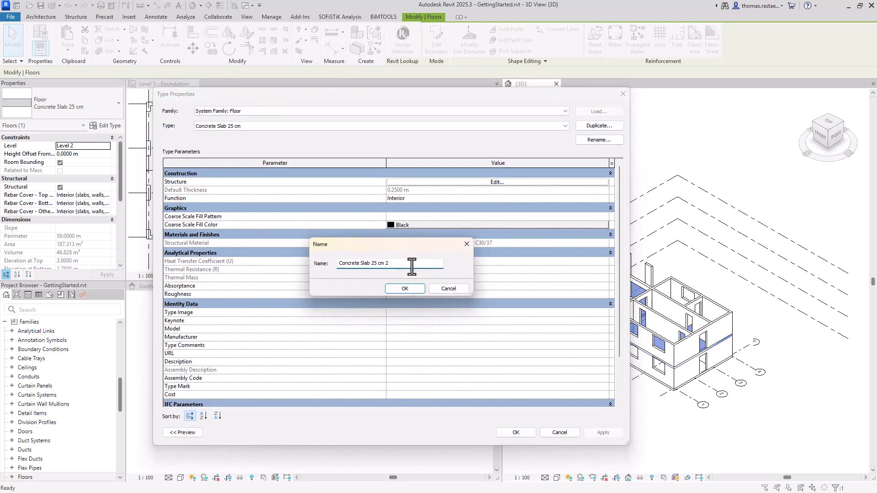
key("BackSpace")
key("BackSpace")
key("BackSpace")
key("BackSpace")
key("BackSpace")
key("BackSpace")
type("0 cm")
key("Return")
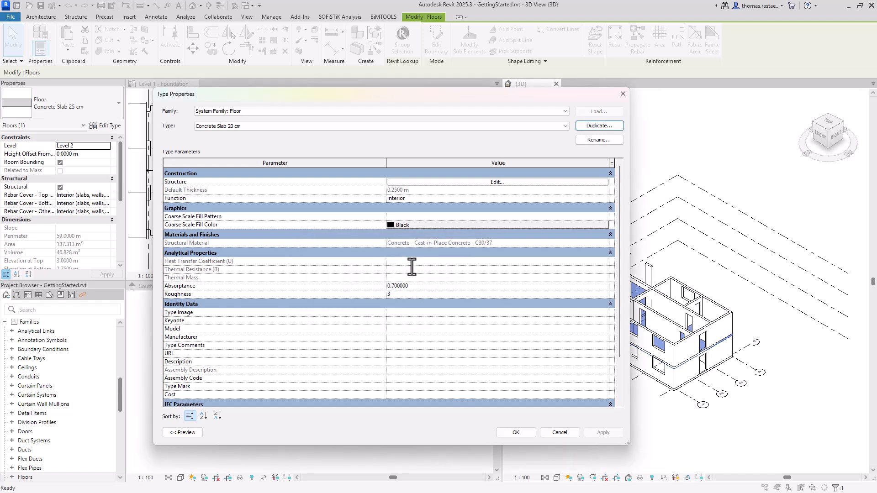
Set the structural layer thickness of Concrete Slab 20 cm to 0.2 m and assign the type to the Level 2 slab.
left_click(426, 181)
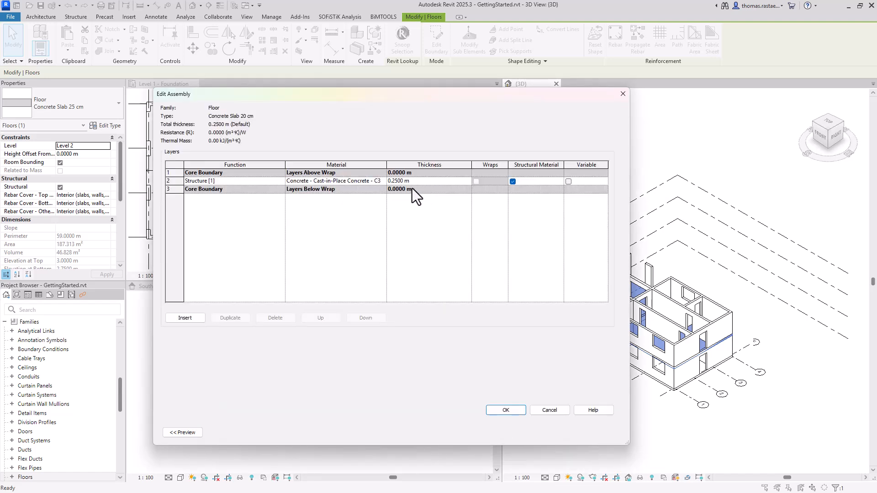
left_click(394, 181)
key("Return")
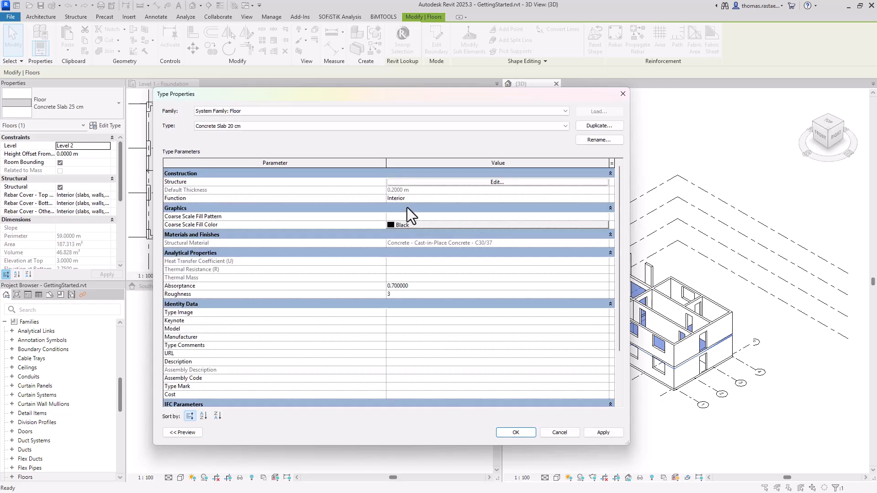
left_click(515, 433)
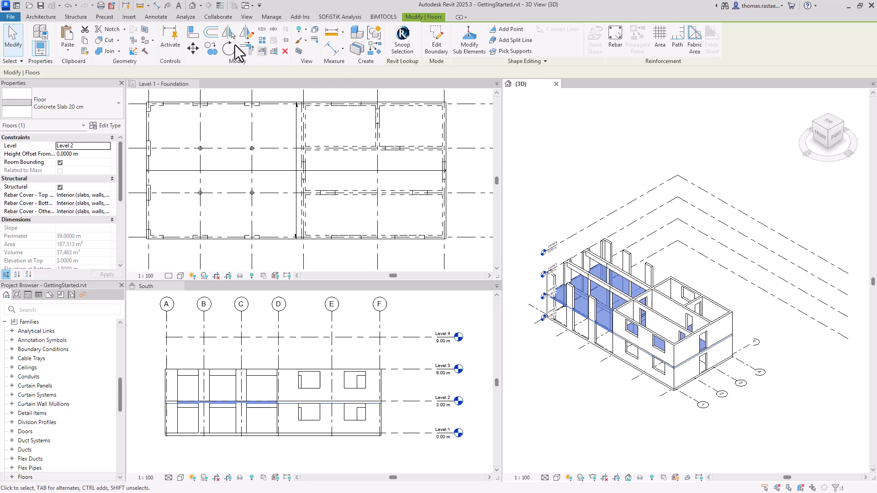
Copy the Level 2 slab and paste it aligned to Level 3.
left_click(85, 40)
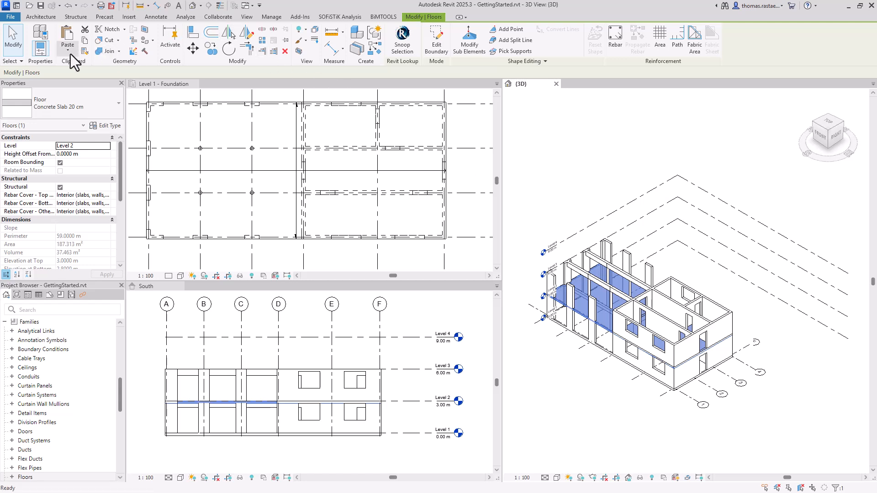
left_click(69, 51)
left_click(86, 84)
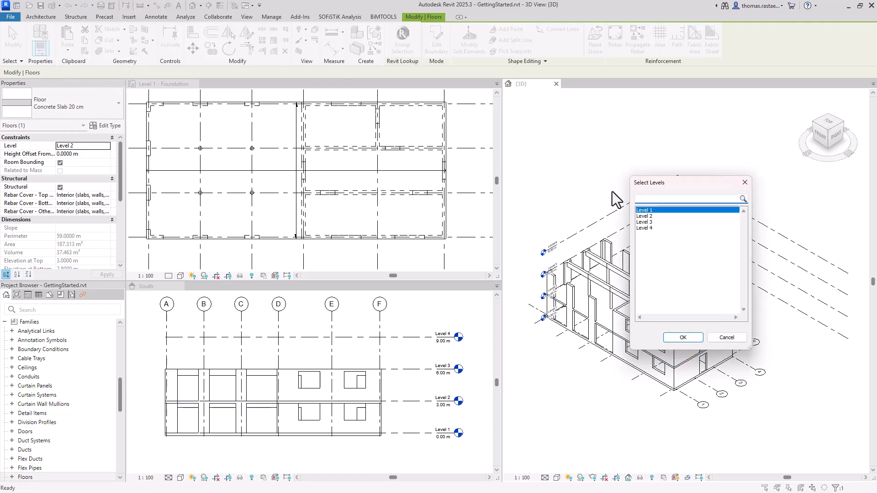
left_click(654, 222)
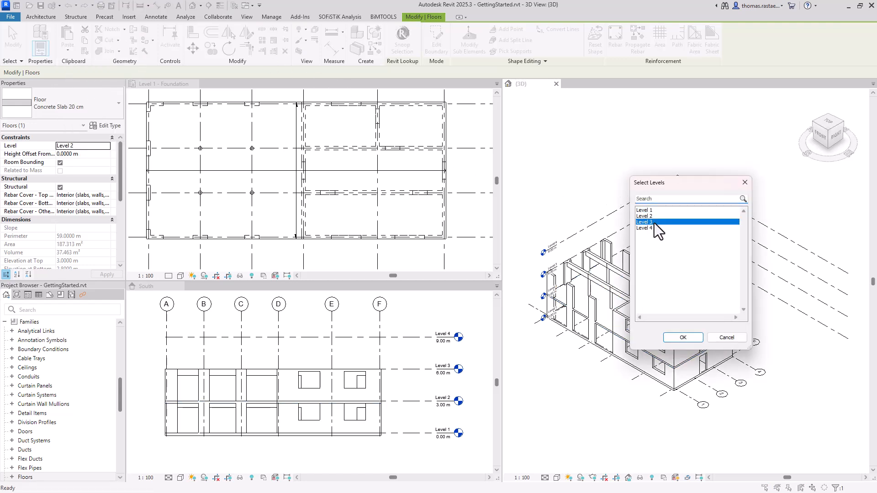
left_click(683, 337)
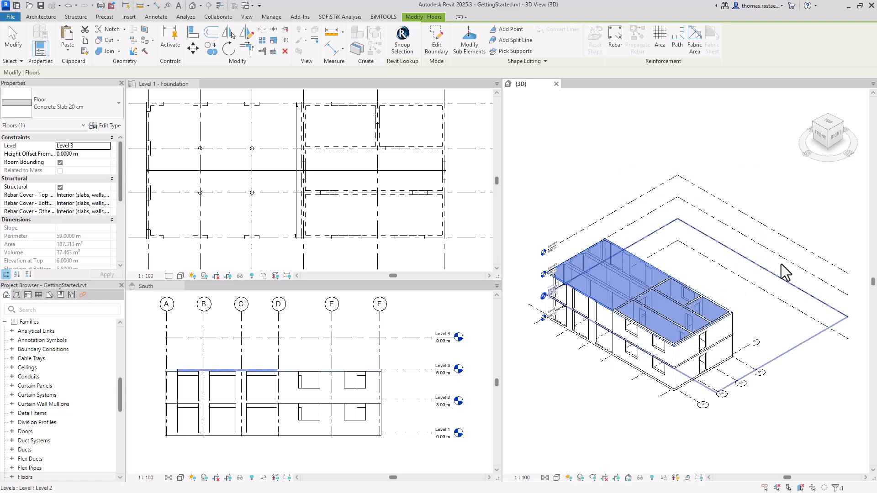
left_click(793, 360)
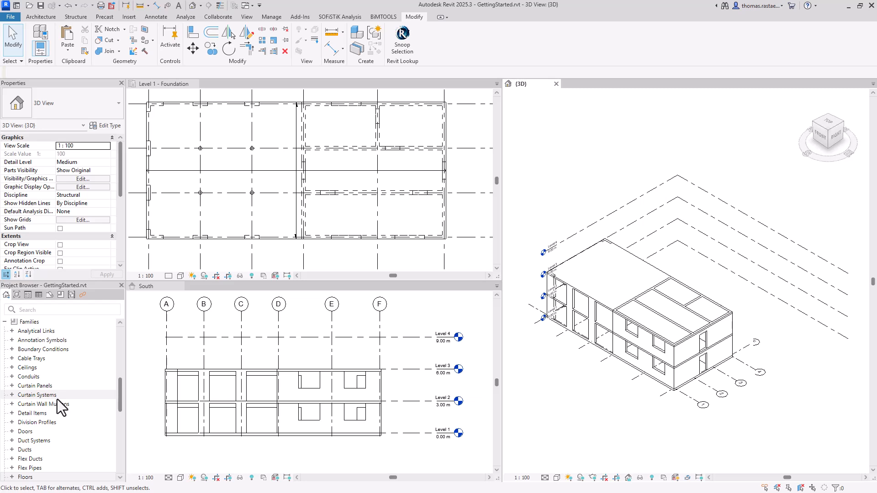
Open the Level 3 - Third Floor plan and dock it in the same view group as the Level 1 - Foundation plan.
scroll(57, 399, "up", 1)
scroll(56, 399, "up", 10)
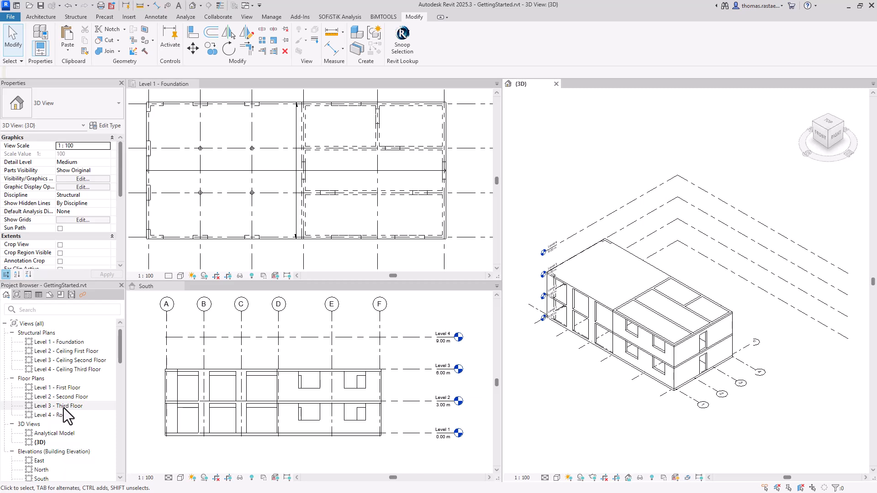
double_click(64, 406)
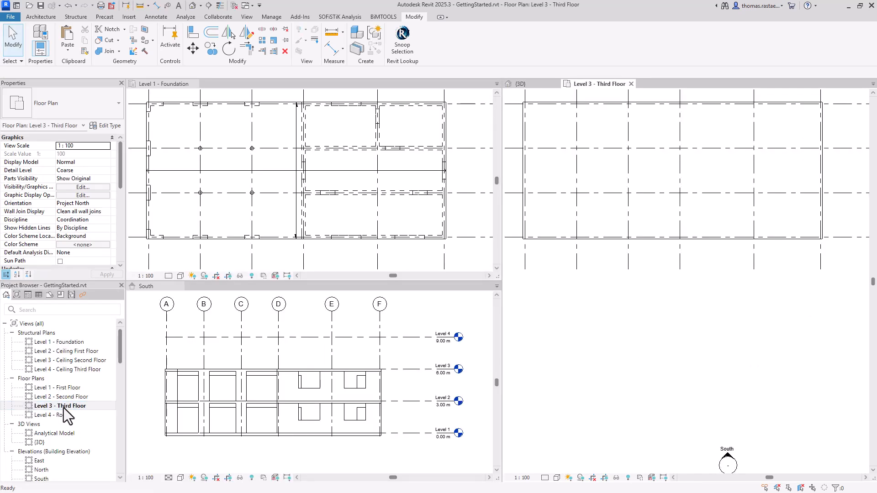
left_click_drag(593, 84, 184, 85)
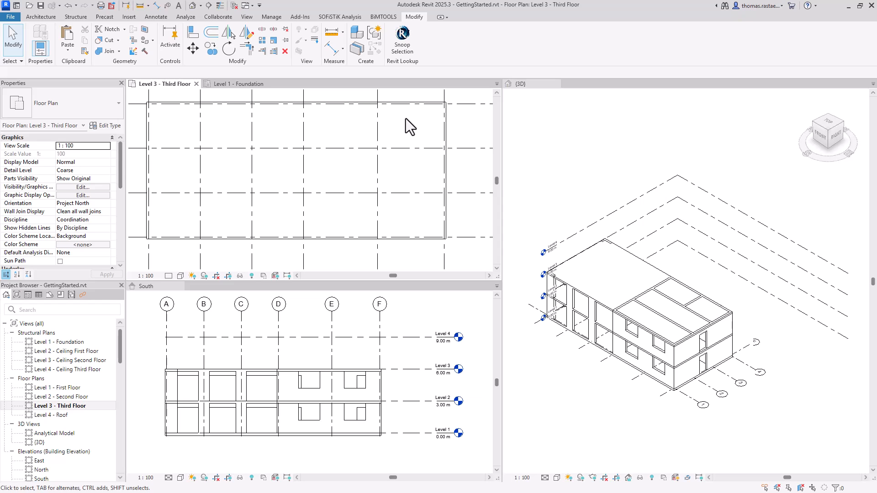
scroll(437, 101, "up", 3)
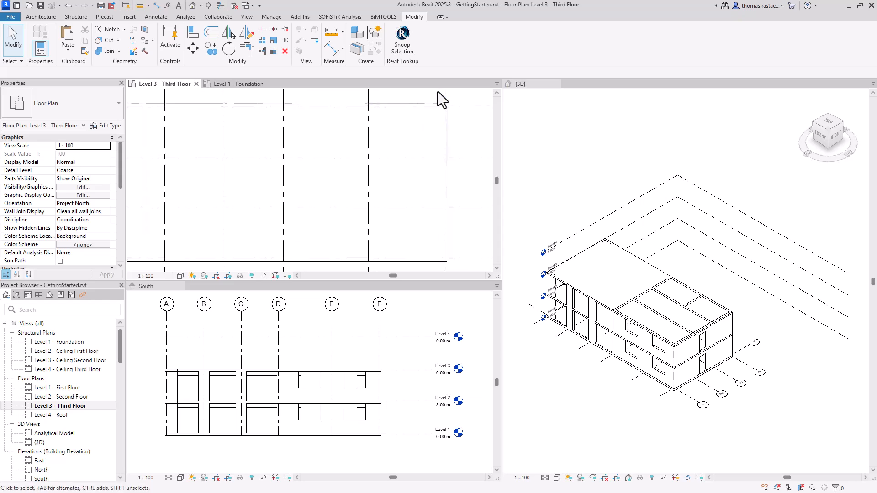
scroll(437, 104, "up", 2)
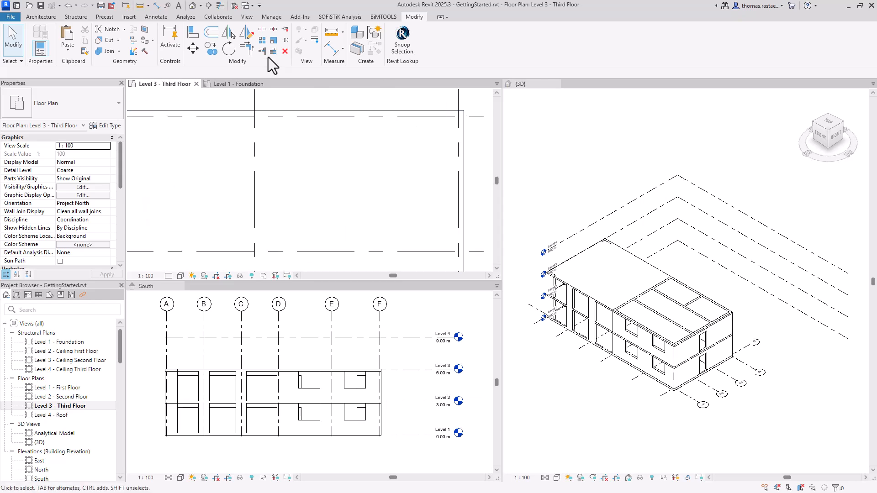
left_click(68, 17)
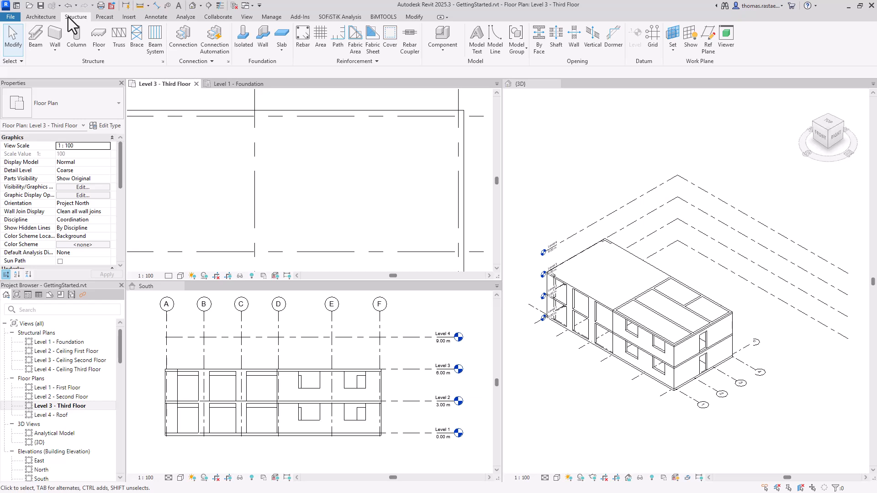
left_click(596, 38)
left_click(451, 108)
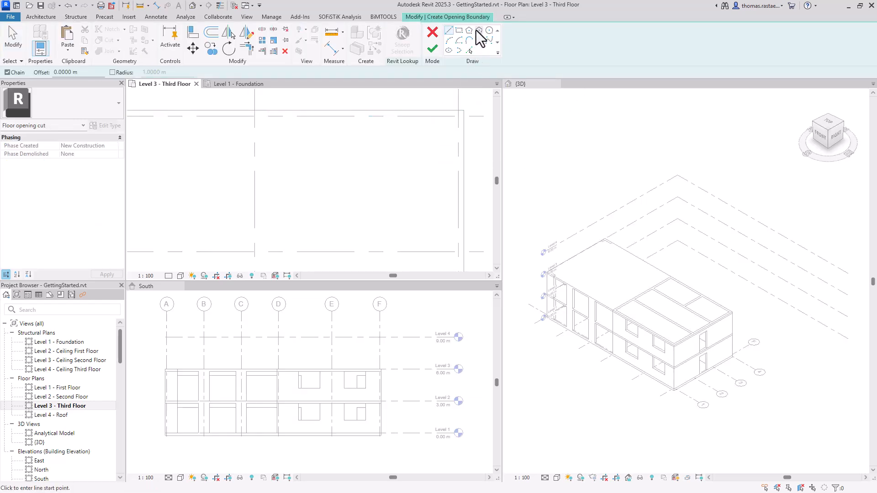
left_click(458, 30)
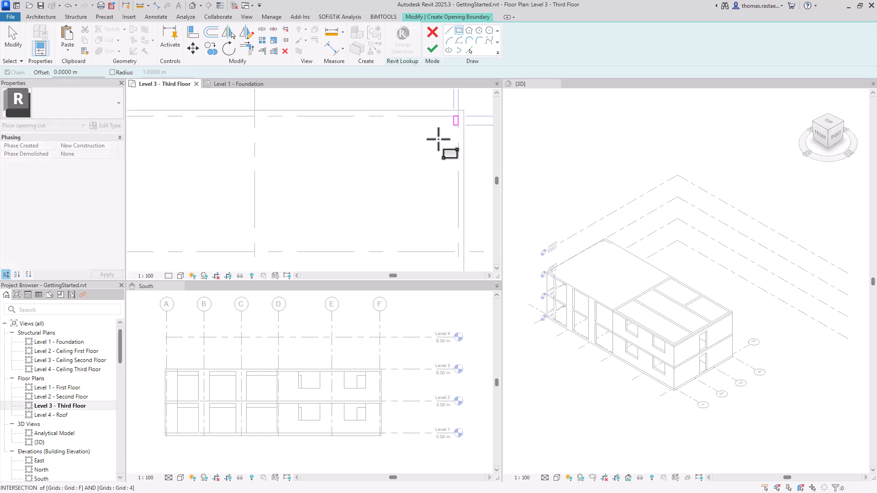
left_click(457, 117)
left_click(331, 175)
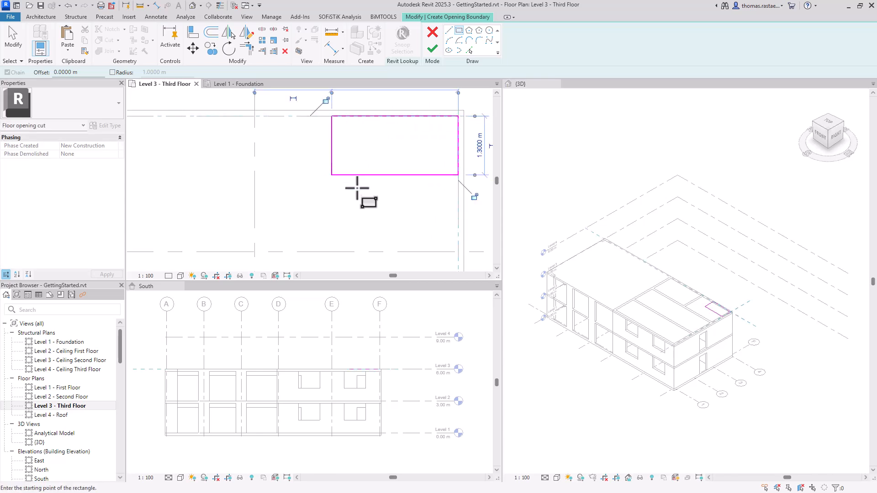
middle_click_drag(356, 201, 357, 269)
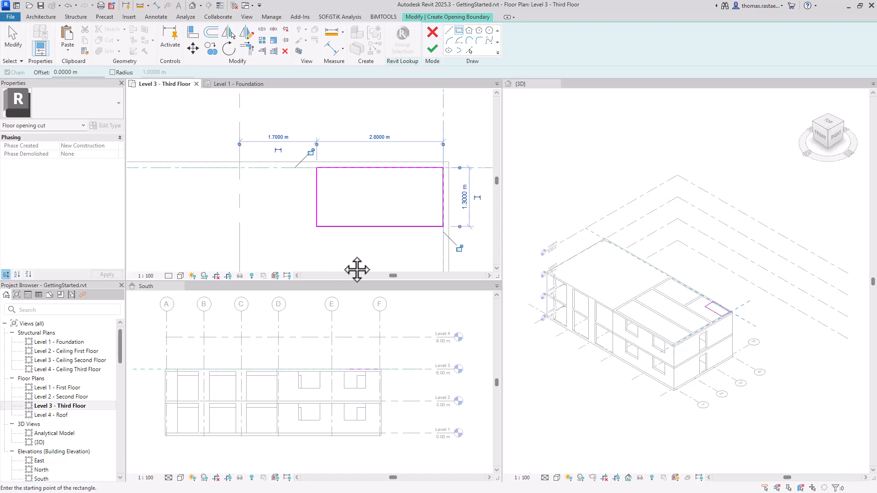
left_click(432, 32)
left_click(458, 256)
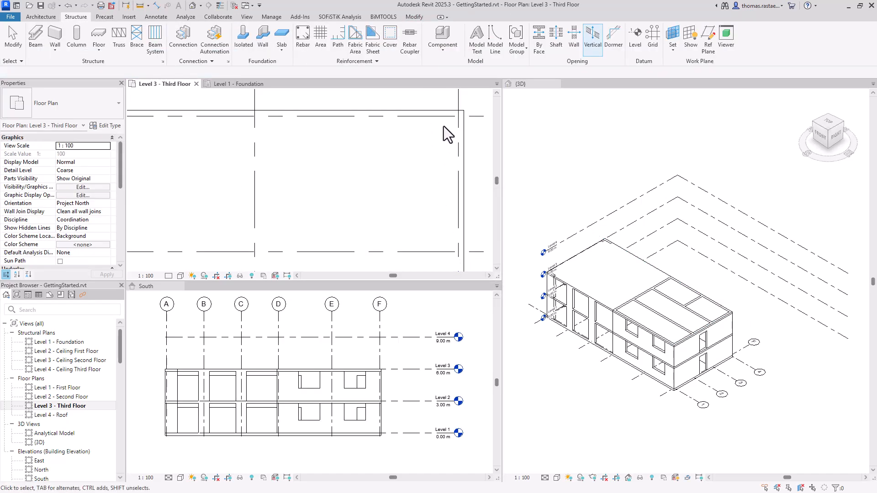
Start a shaft opening and sketch a rectangular boundary about 2.4 x 1.3 m inward from the grid F/4 intersection.
left_click(557, 37)
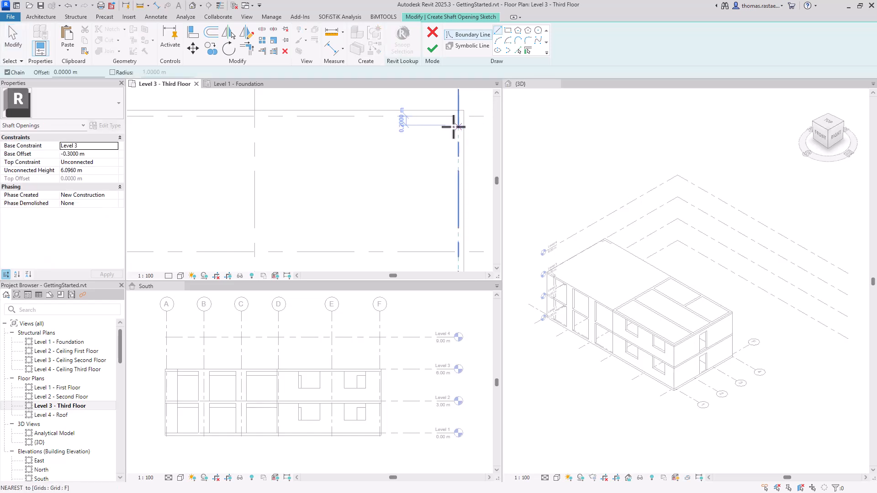
left_click(507, 31)
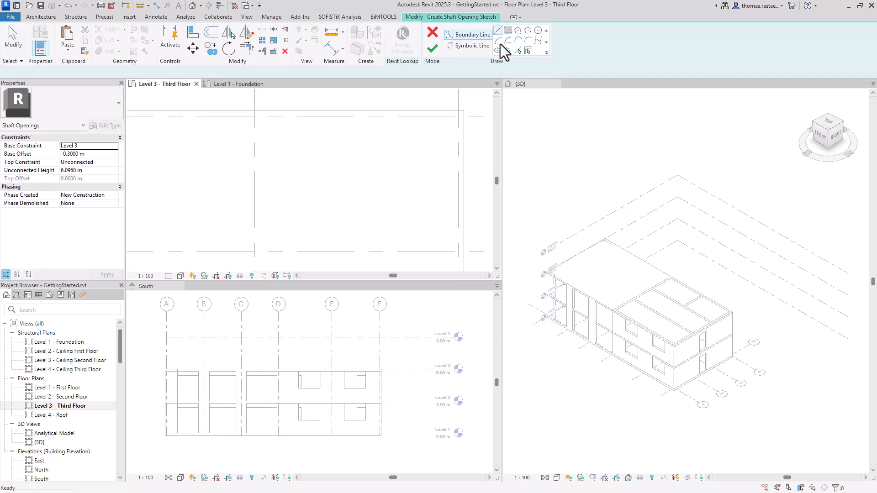
left_click(458, 116)
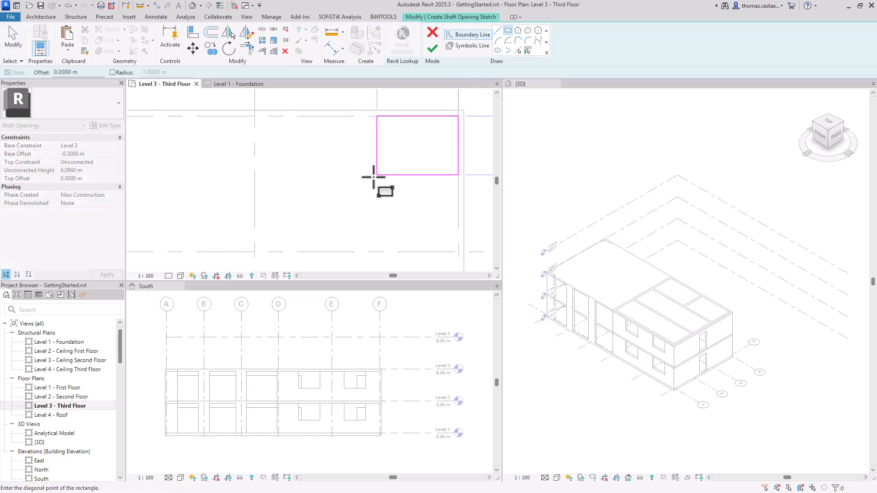
left_click(350, 175)
middle_click_drag(353, 200, 334, 270)
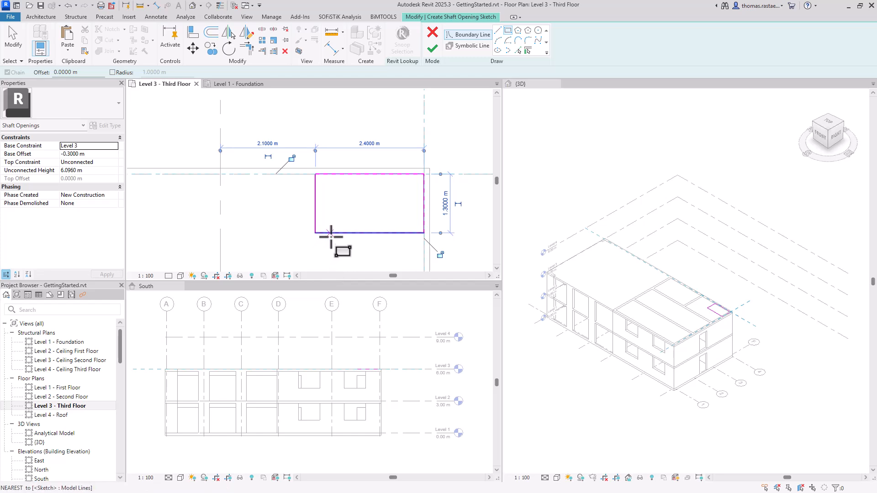
key("Escape")
key("Escape")
Set the shaft boundary to 2.2 m along grid F and 3 m along grid 4.
left_click(366, 233)
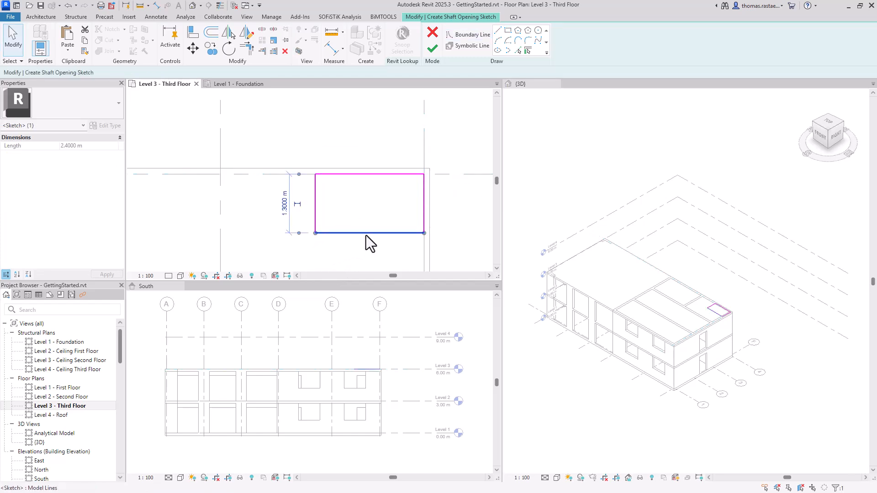
left_click(285, 205)
type("2.")
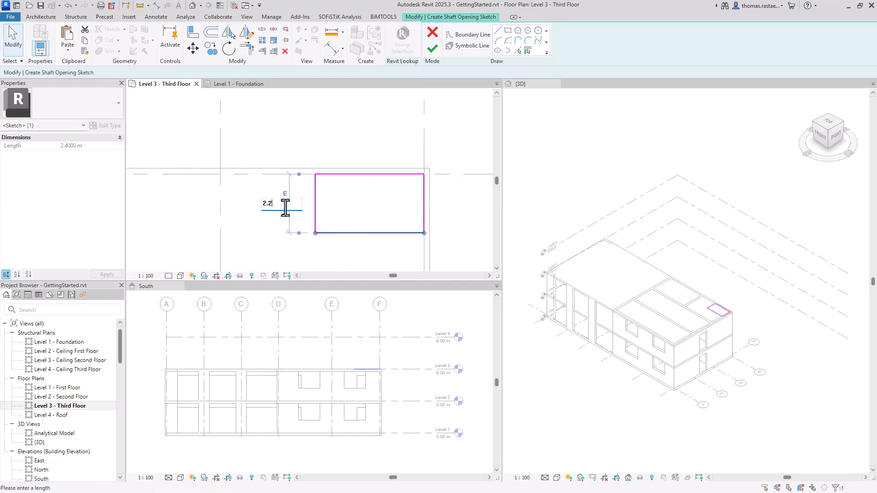
type("2")
key("Return")
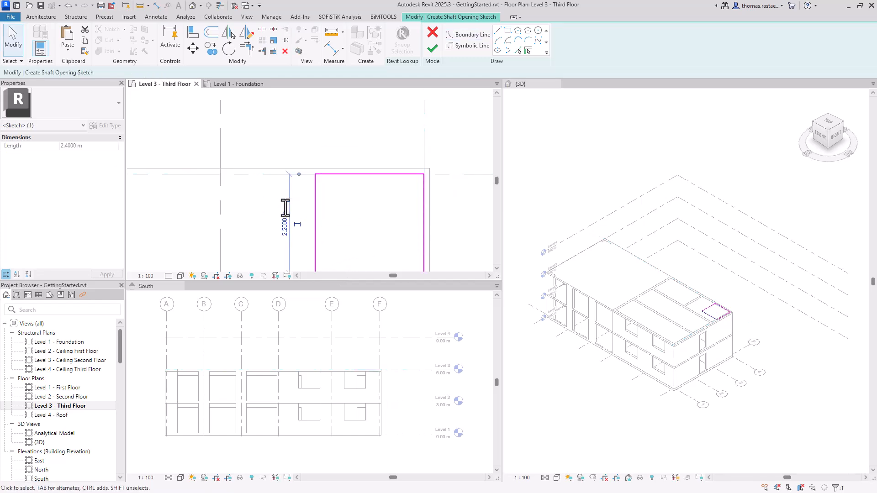
left_click(316, 204)
left_click(369, 143)
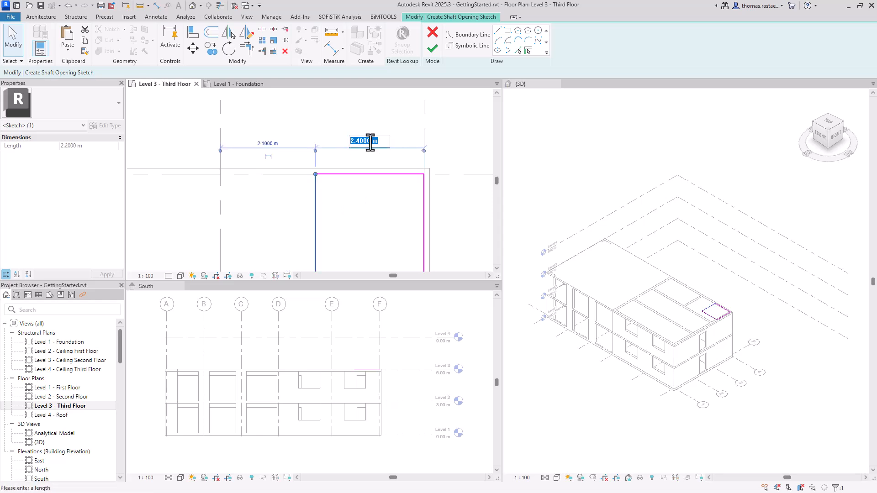
type("3")
key("Return")
scroll(370, 142, "down", 2)
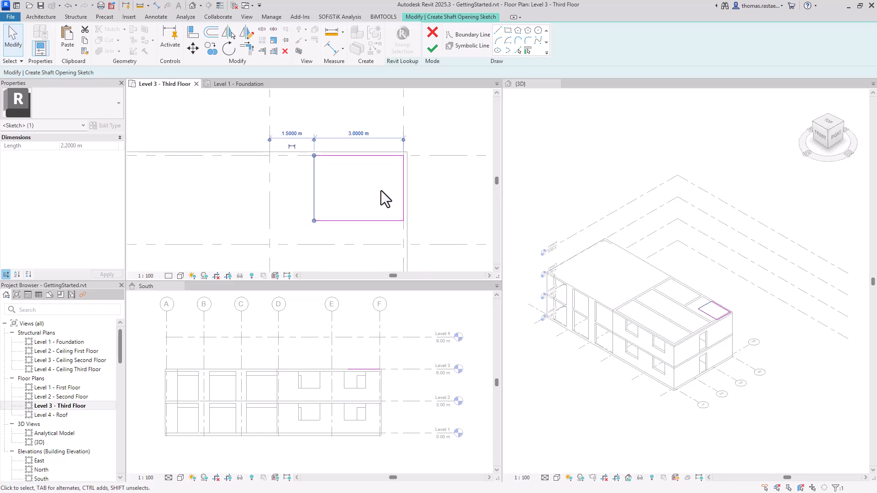
key("Escape")
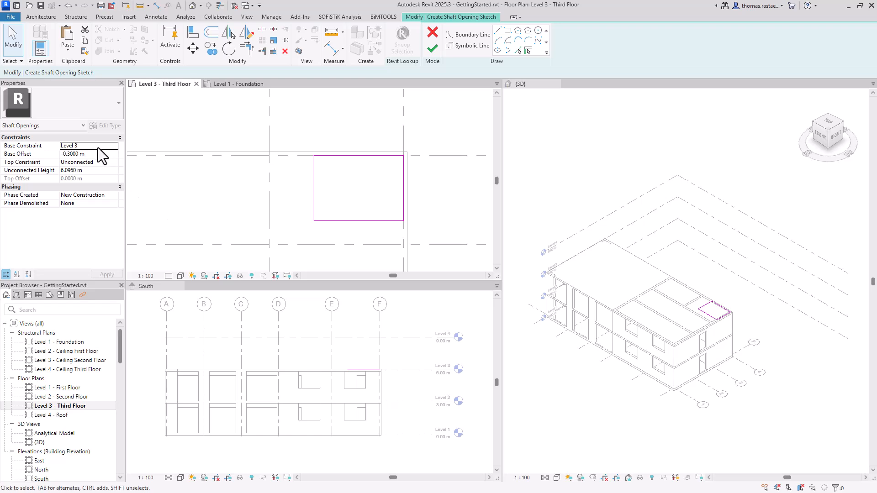
Set the shaft opening's base constraint to Level 1 with a base offset of 0 m.
left_click(114, 145)
left_click(115, 146)
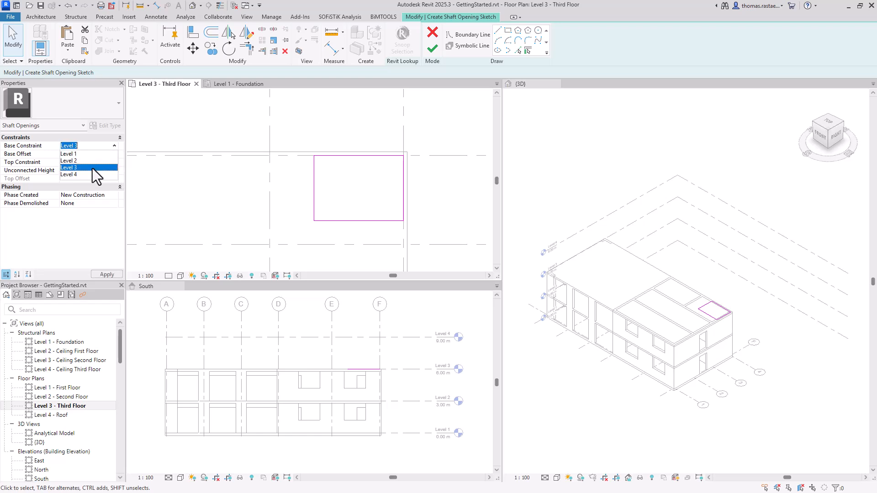
left_click(81, 160)
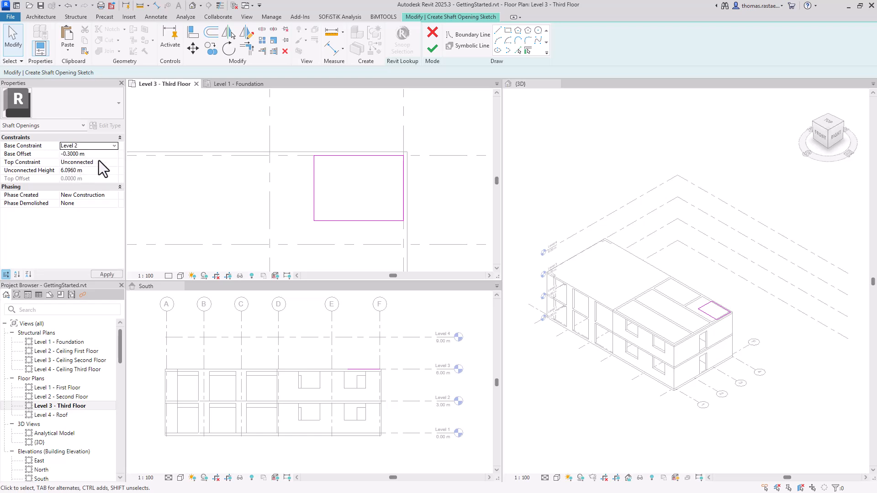
left_click(104, 155)
left_click(115, 144)
left_click(115, 145)
left_click(95, 155)
left_click(95, 155)
type("0")
key("Tab")
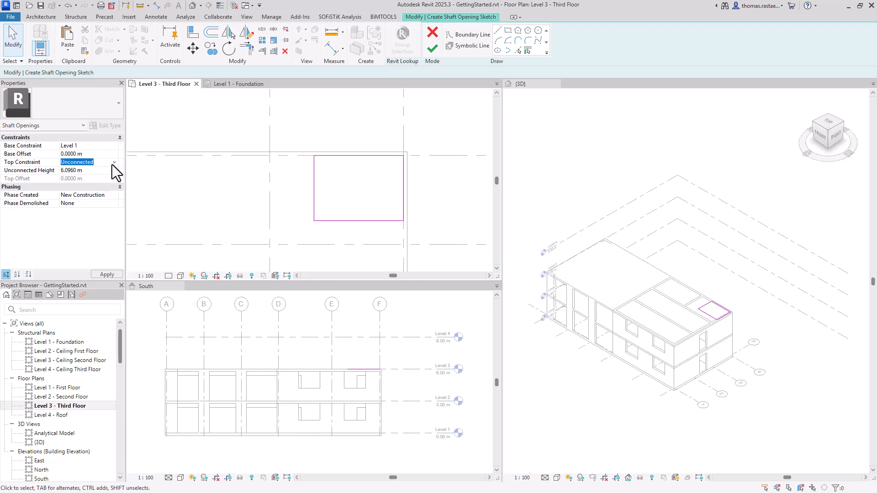
Set the shaft opening's top constraint to Up to level: Level 3 and finish the sketch.
left_click(113, 162)
left_click(103, 191)
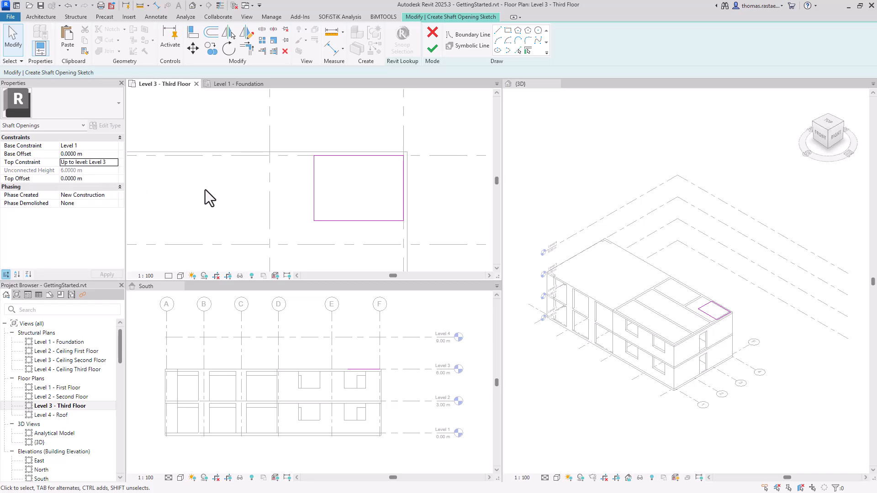
left_click(435, 48)
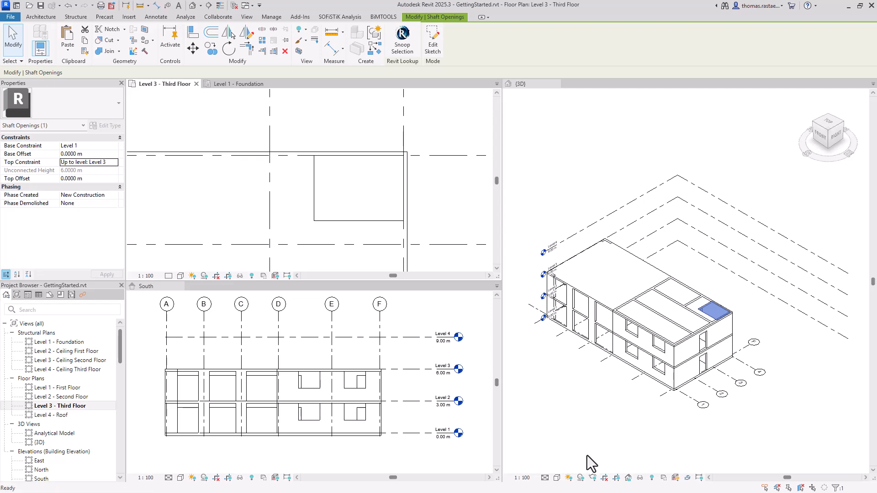
Show the 3D view in wireframe and inspect the shaft opening from below.
left_click(557, 477)
left_click(578, 418)
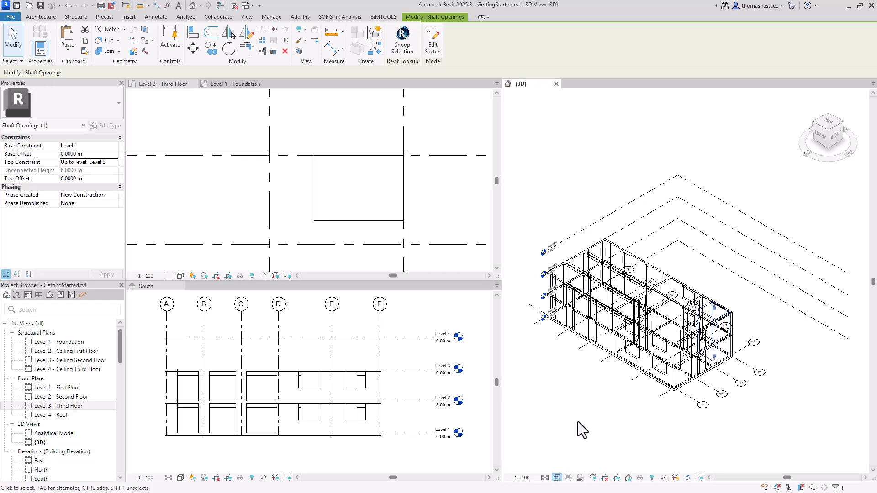
middle_click_drag(761, 354, 767, 205, "shift")
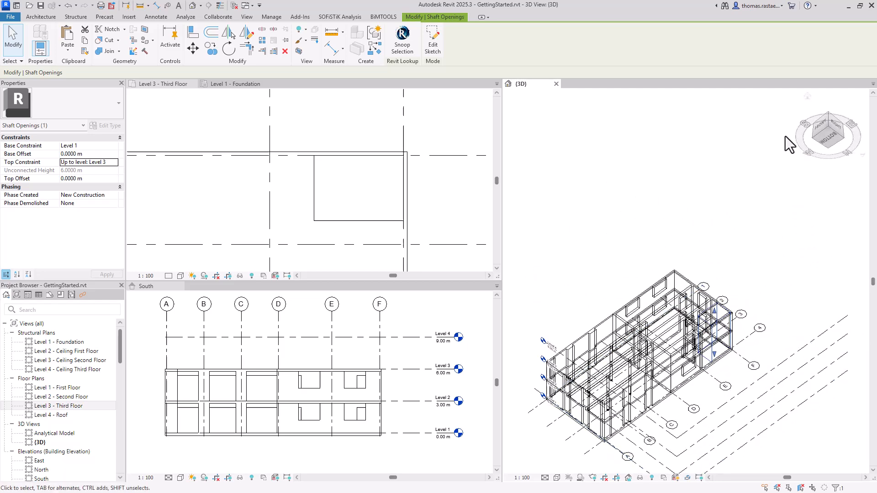
Set the 3D view's visual style to Consistent Colors and restore the top-front-right isometric orientation.
left_click(557, 477)
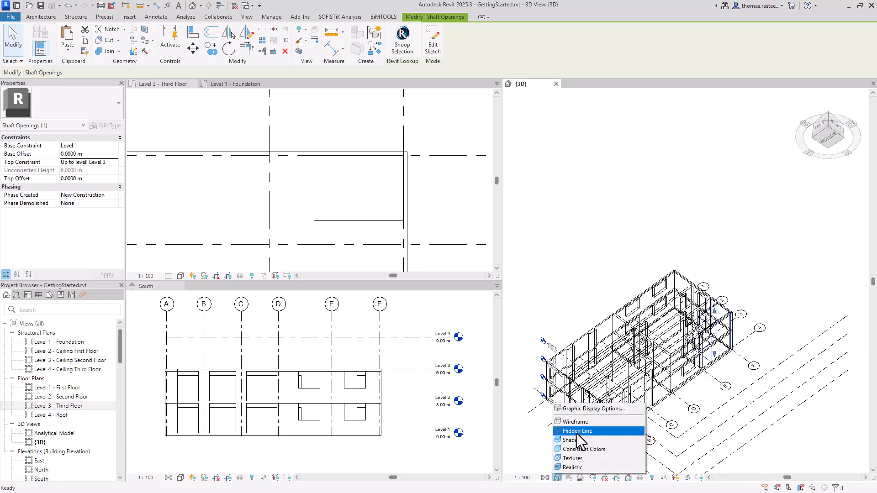
left_click(576, 448)
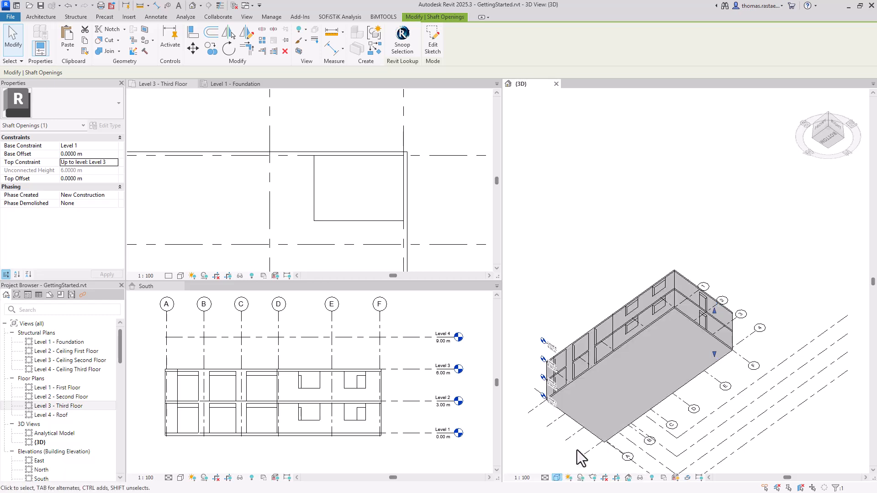
middle_click_drag(685, 261, 786, 215, "shift")
left_click(831, 131)
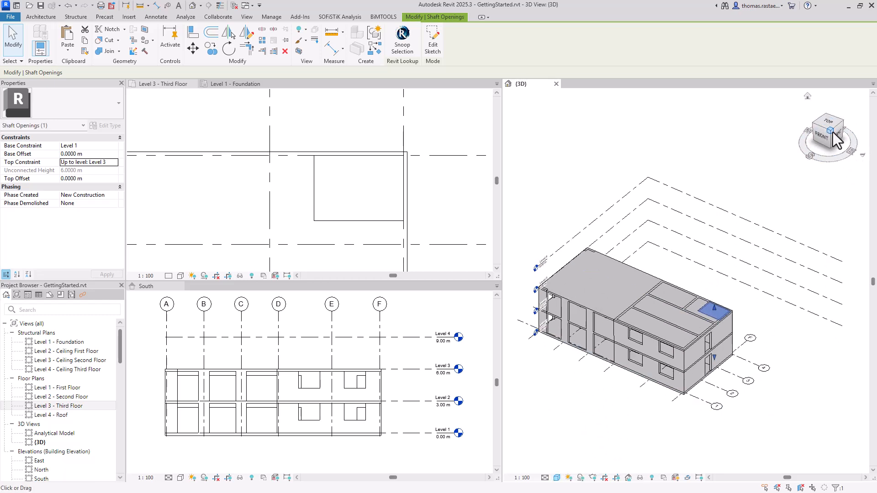
left_click(700, 149)
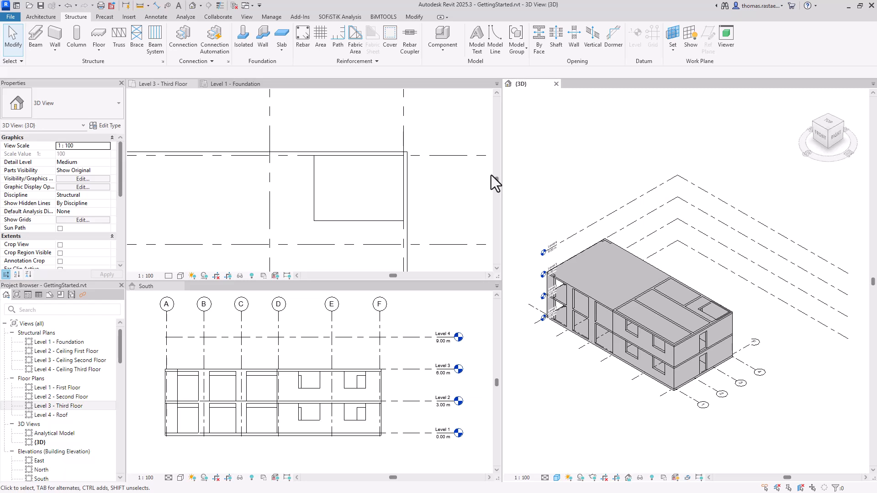
In the Level 3 plan, draw Concrete 25 cm structural walls up to Level 4 from grid E/4 through F/4 and F/1 to E/1.
double_click(59, 405)
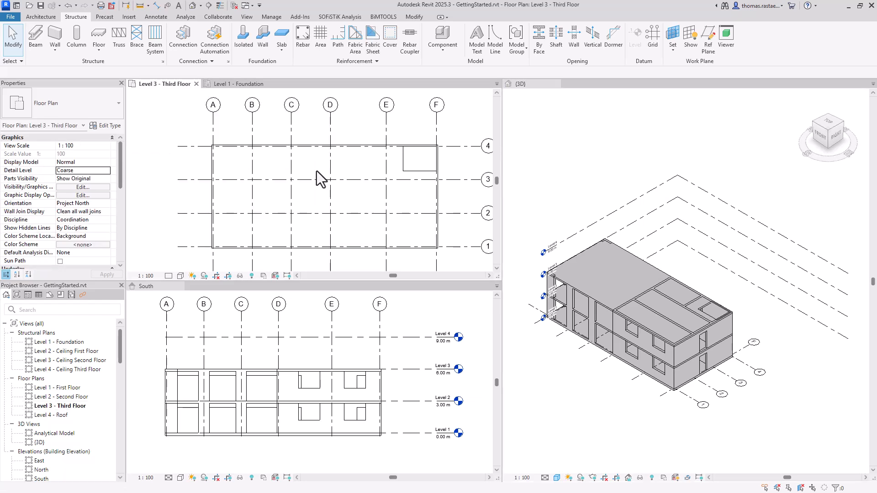
left_click(54, 37)
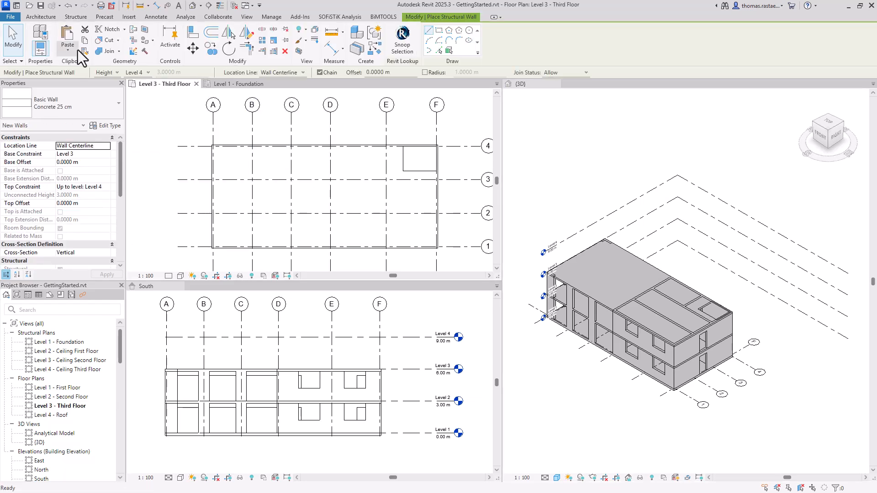
left_click(386, 146)
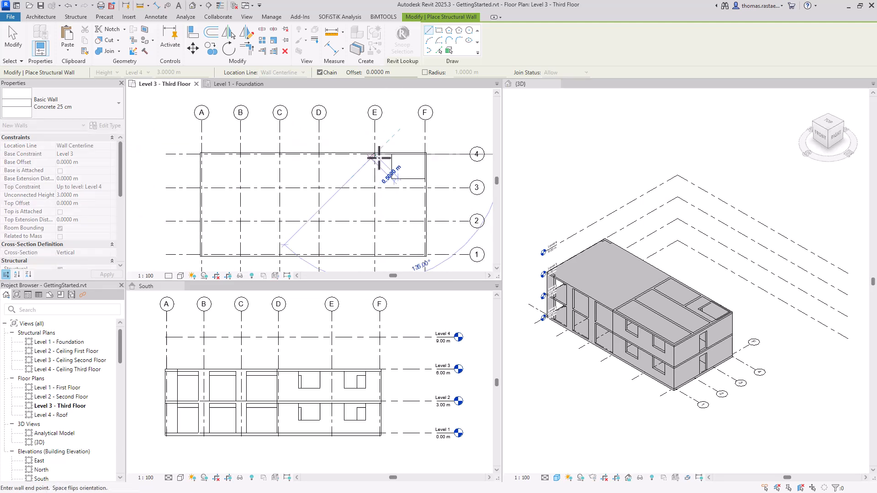
left_click(425, 155)
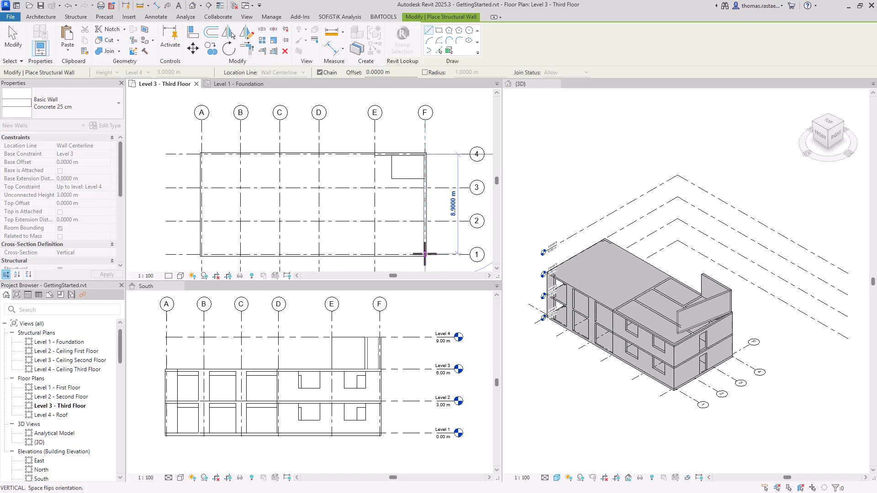
left_click(425, 255)
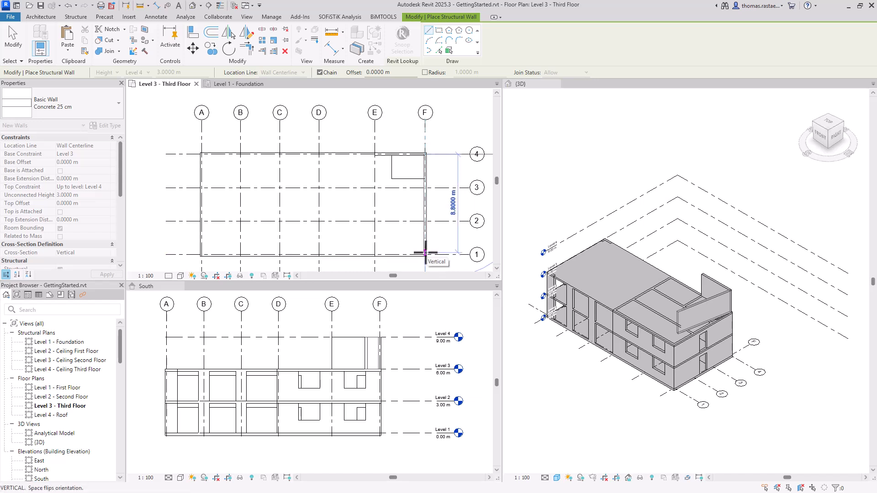
scroll(425, 255, "up", 4)
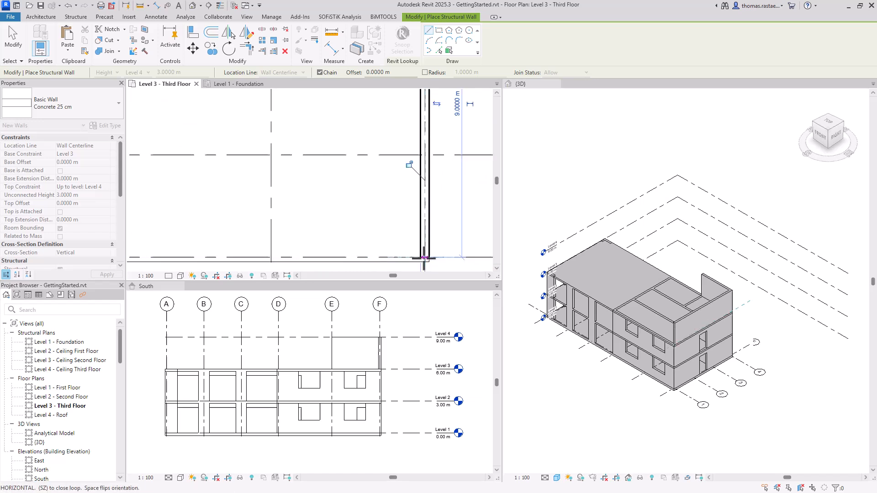
left_click(272, 256)
scroll(274, 254, "down", 4)
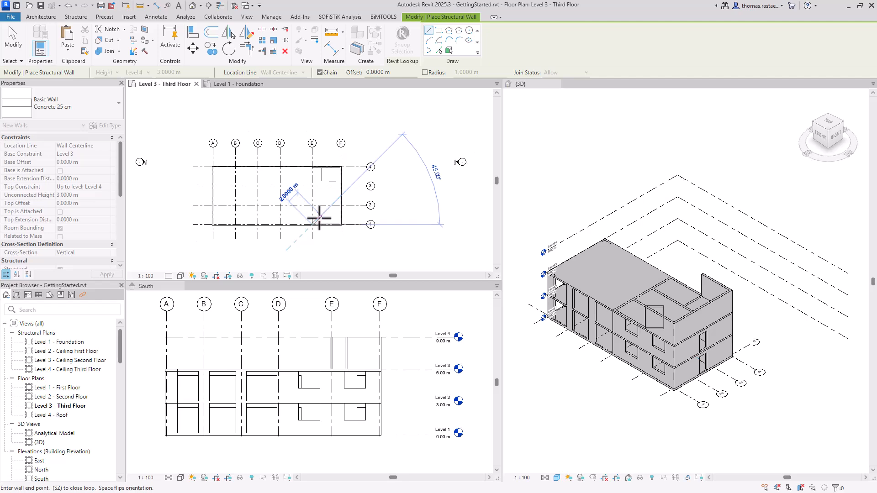
key("Escape")
key("Escape")
Start a vertical structural column up to Level 4, duplicating M_Concrete-Rectangular-Column 25 x 100 as 25 x 25 with h set to 0.25 m.
scroll(315, 213, "down", 1)
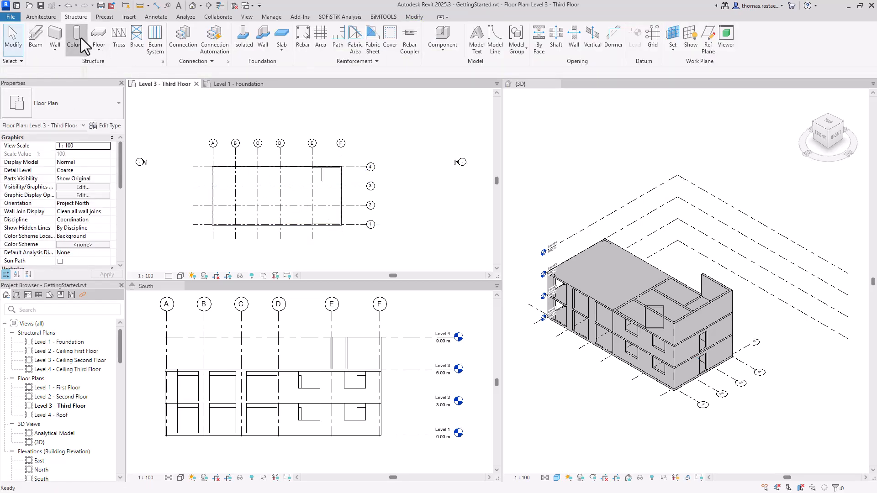
left_click(81, 37)
left_click(105, 111)
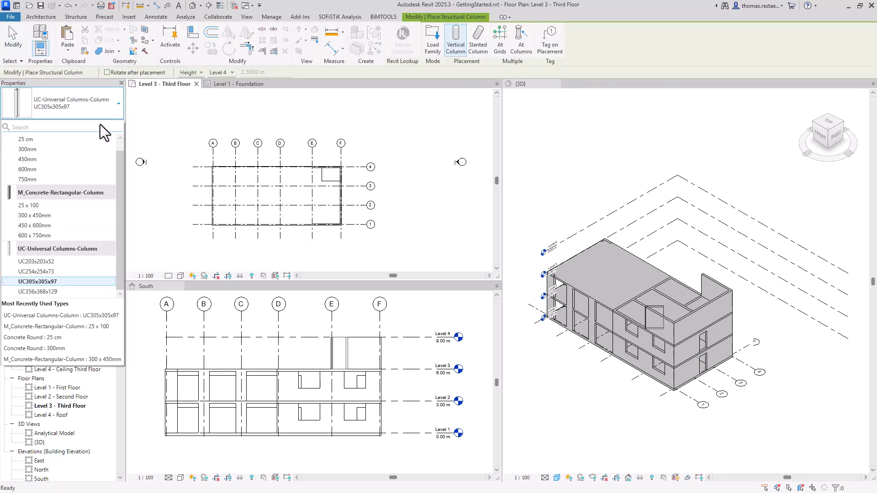
left_click(94, 206)
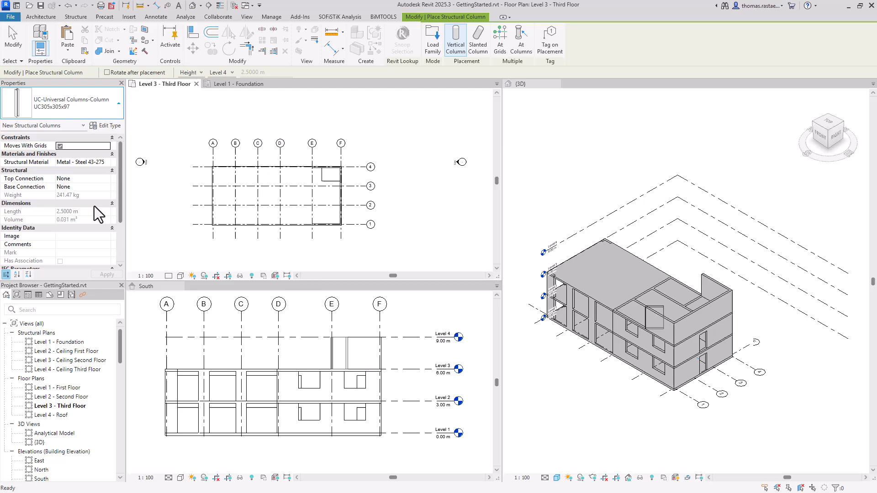
left_click(112, 126)
left_click(593, 125)
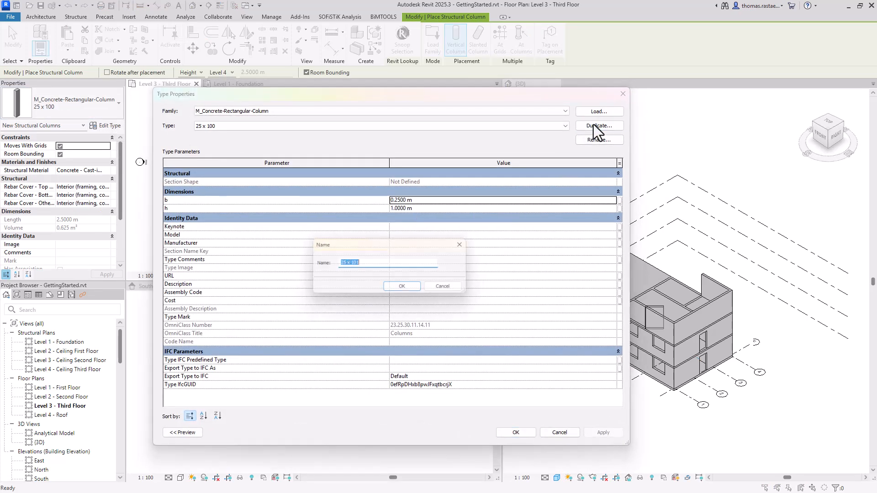
type("25 ")
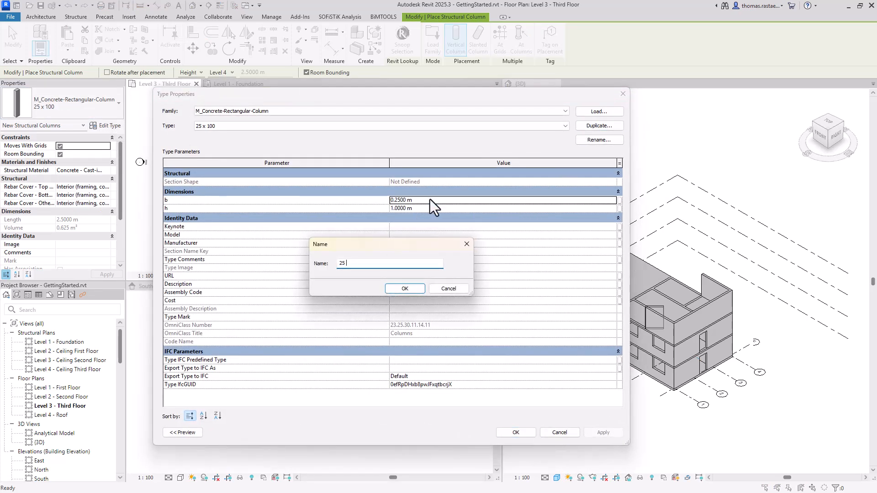
type("x 25")
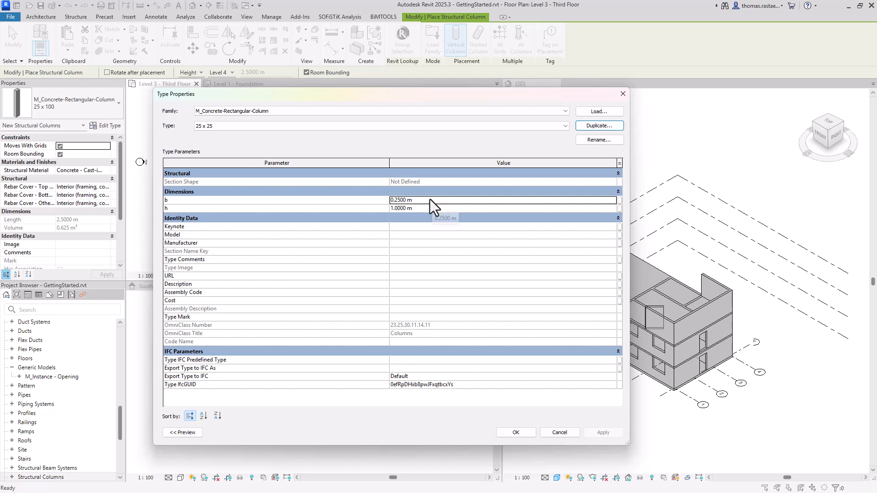
left_click(436, 209)
type("0.25")
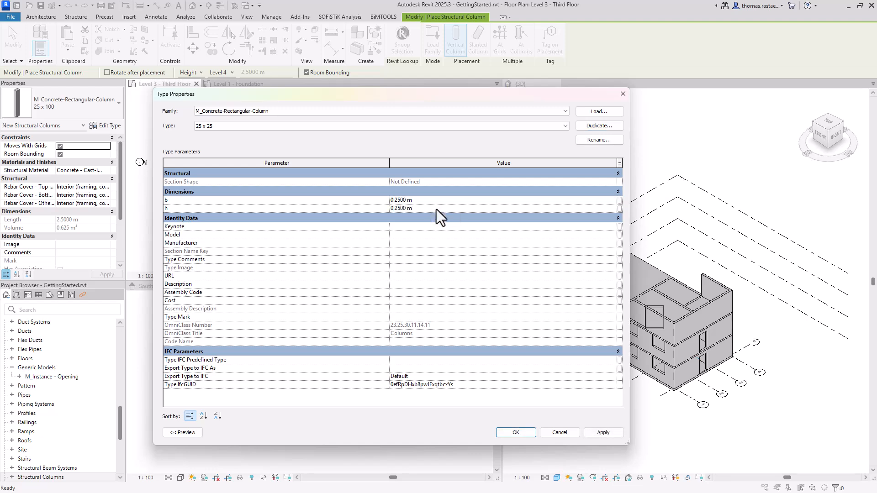
key("Return")
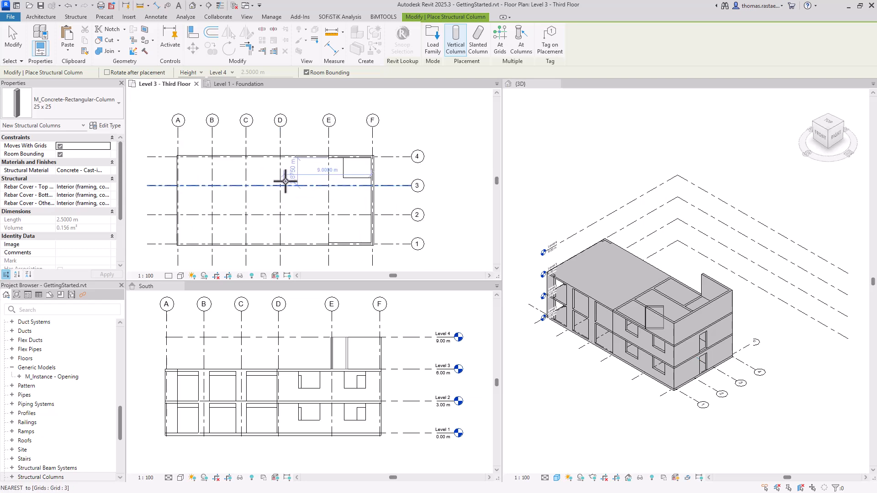
Place 25 x 25 concrete columns on Level 3 at grid intersections C/4, D/4, C/3 and C/2.
scroll(245, 156, "up", 3)
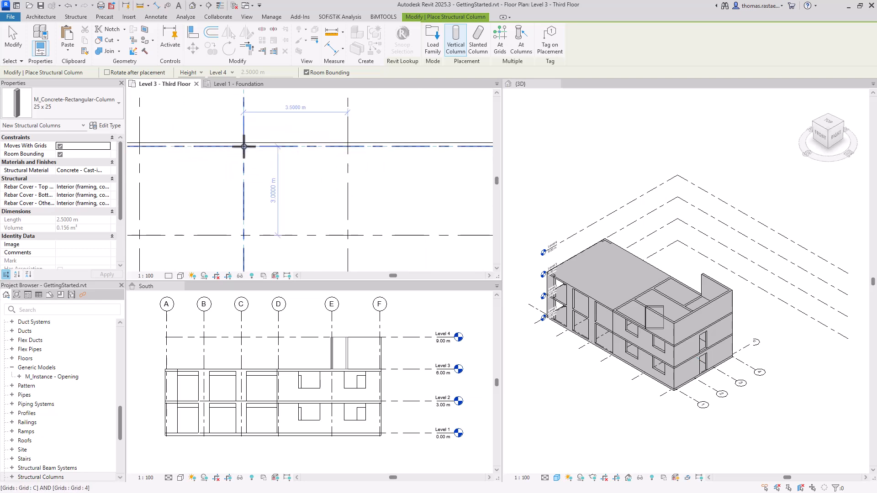
left_click(243, 146)
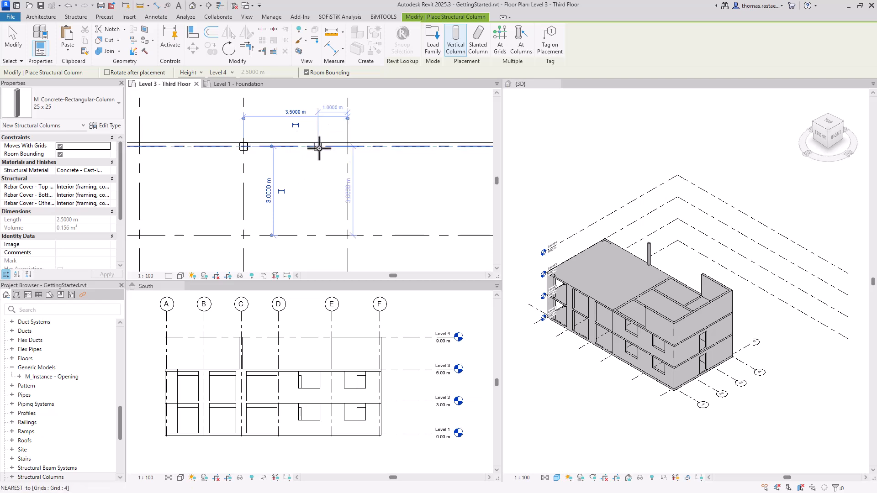
left_click(347, 146)
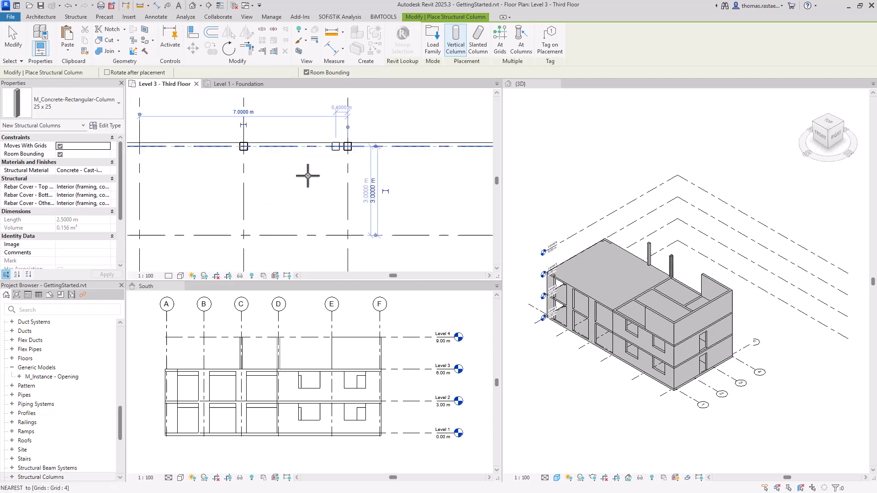
left_click(243, 236)
scroll(277, 197, "down", 3)
left_click(264, 239)
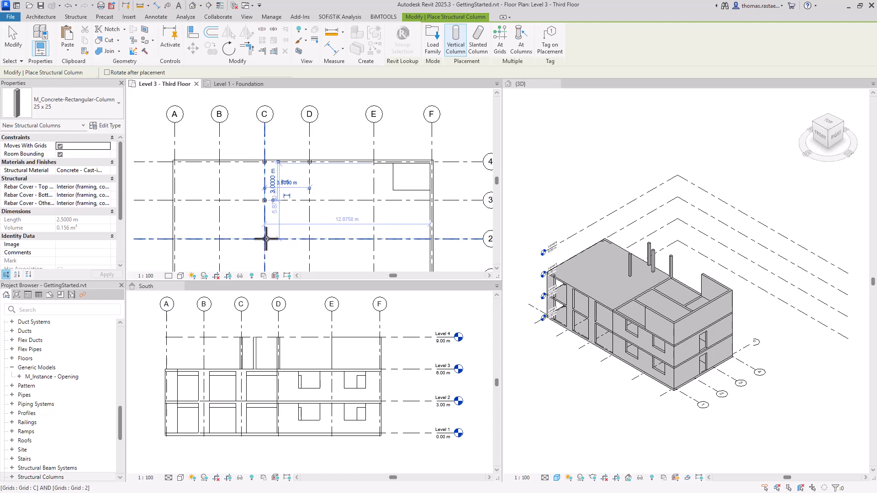
middle_click_drag(297, 265, 294, 263)
Place the remaining 25 x 25 concrete columns at grid intersections C/1, D/1, E/3 and E/2, and end column placement.
scroll(283, 256, "up", 3)
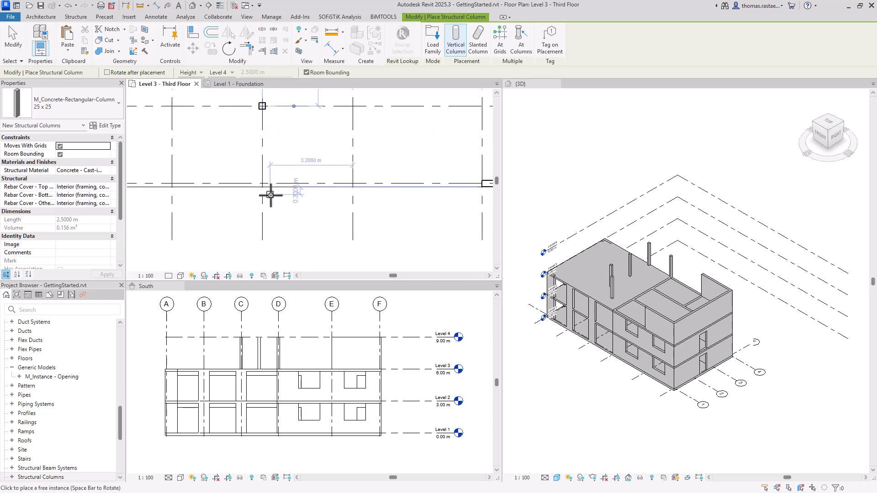
left_click(352, 183)
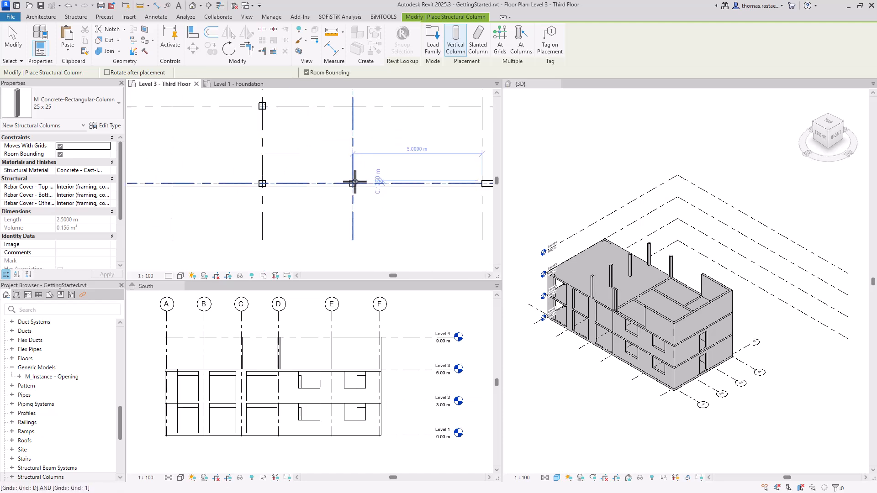
scroll(296, 207, "down", 3)
middle_click_drag(397, 145, 372, 184)
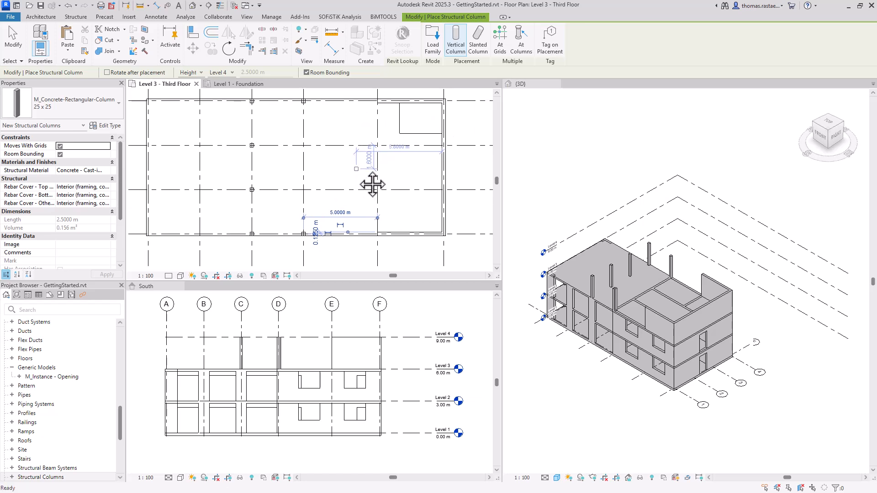
left_click(378, 145)
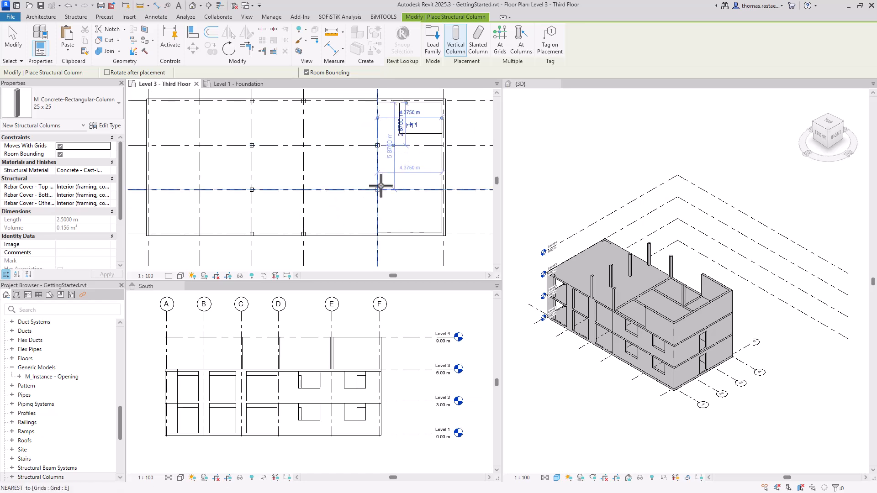
key("Escape")
key("Escape")
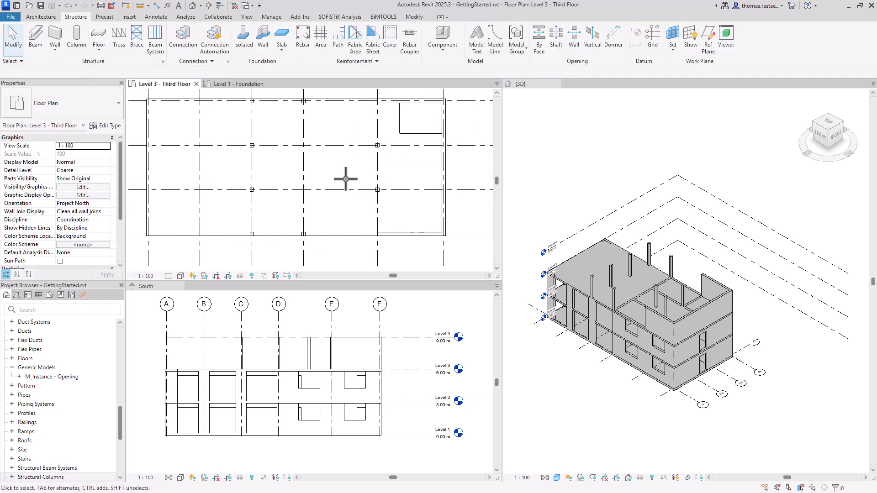
middle_click_drag(345, 179, 351, 218)
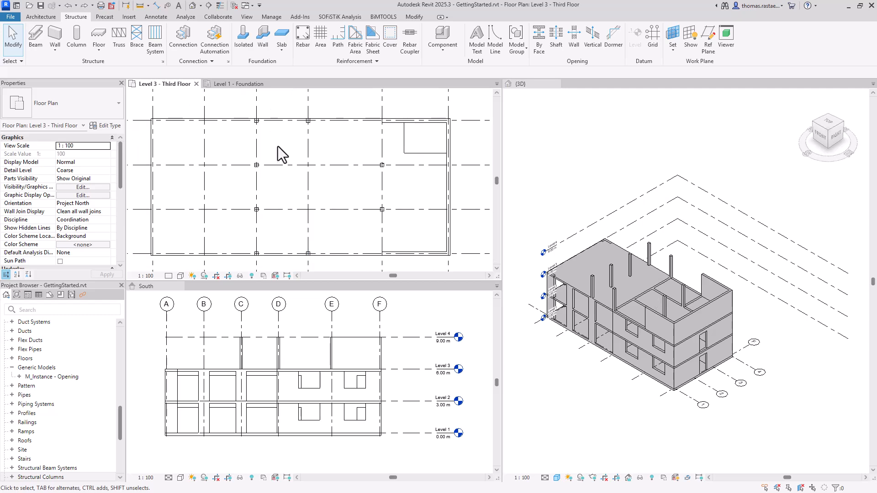
Set the current work plane by name to Level : Level 4.
left_click(672, 35)
left_click(465, 251)
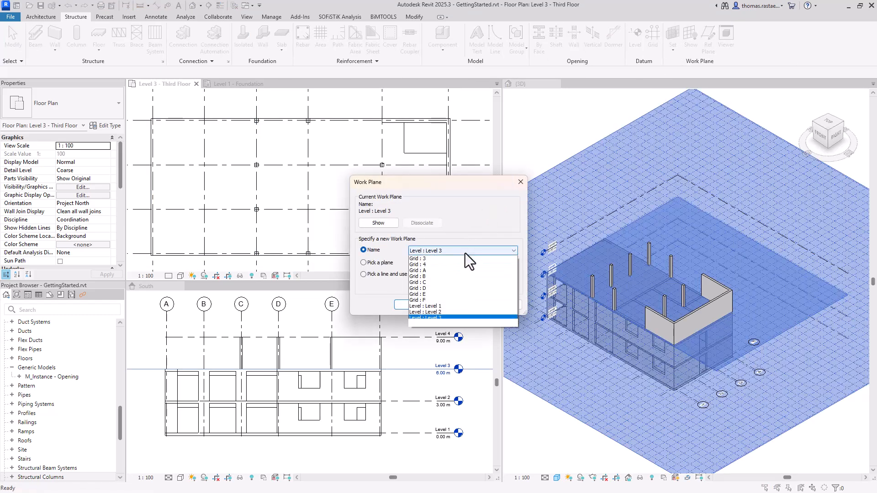
left_click(448, 336)
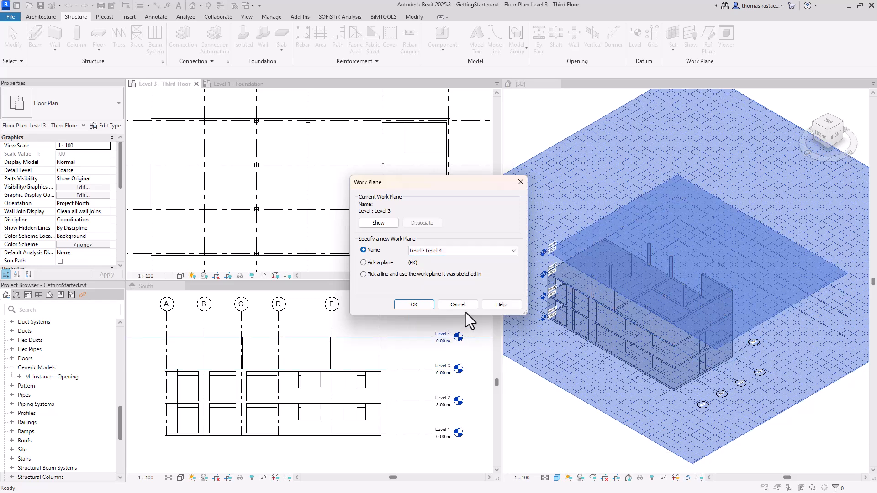
left_click(425, 303)
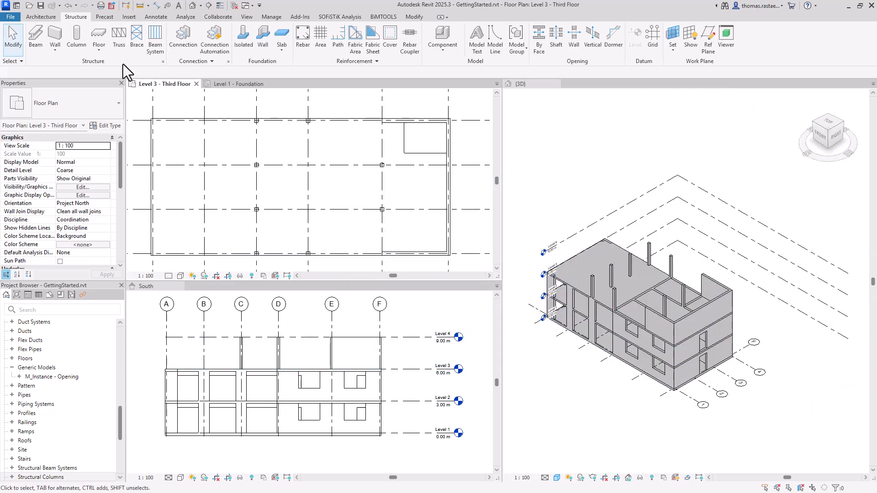
Draw M_Concrete-Rectangular Beam 25/50 cm beams on Level 4 along grids 3 and 2, from the grid C columns via E to the grid F wall.
left_click(40, 39)
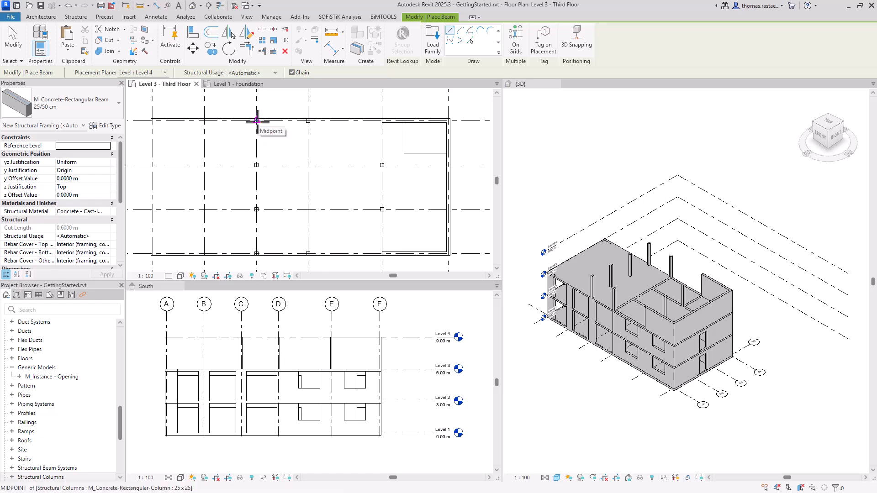
left_click(256, 164)
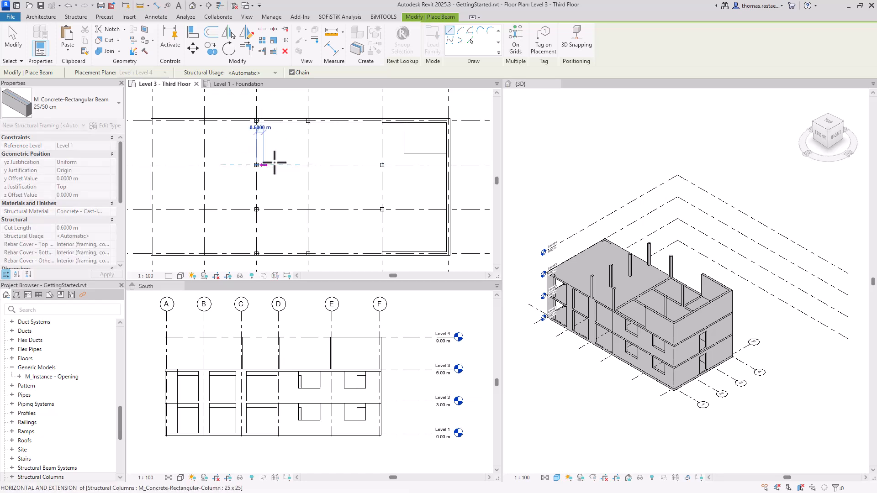
left_click(382, 164)
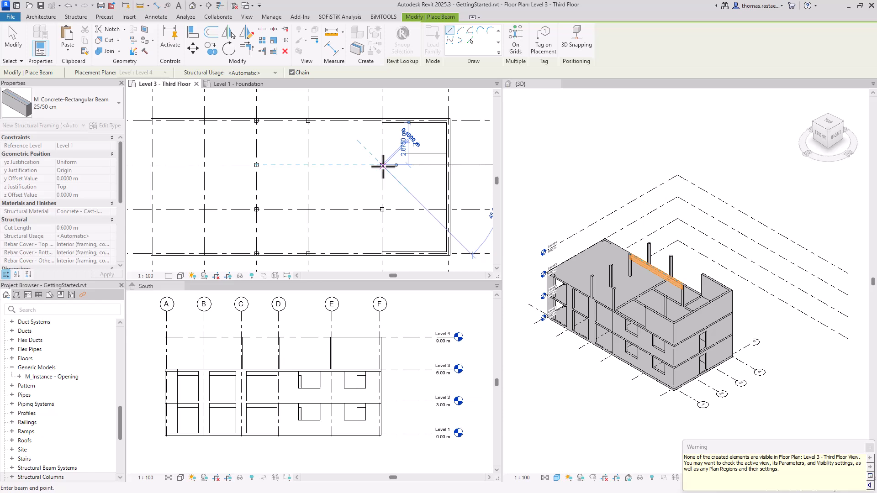
left_click(448, 165)
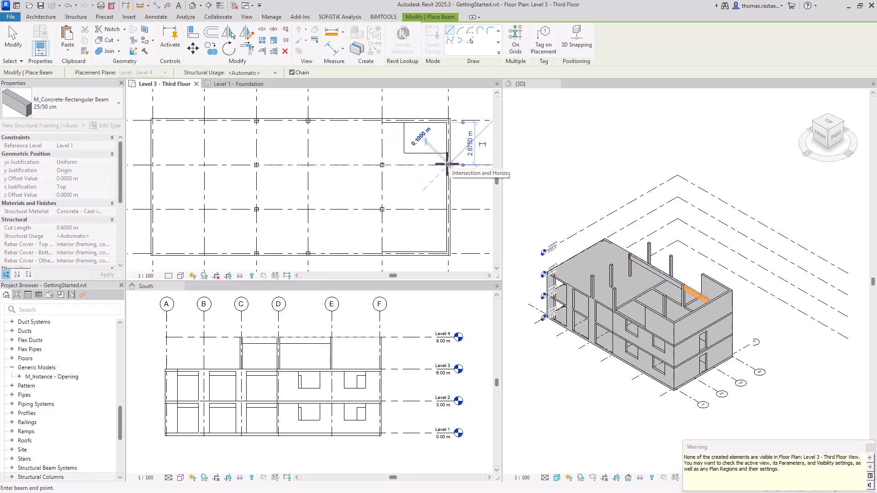
key("Escape")
left_click(256, 209)
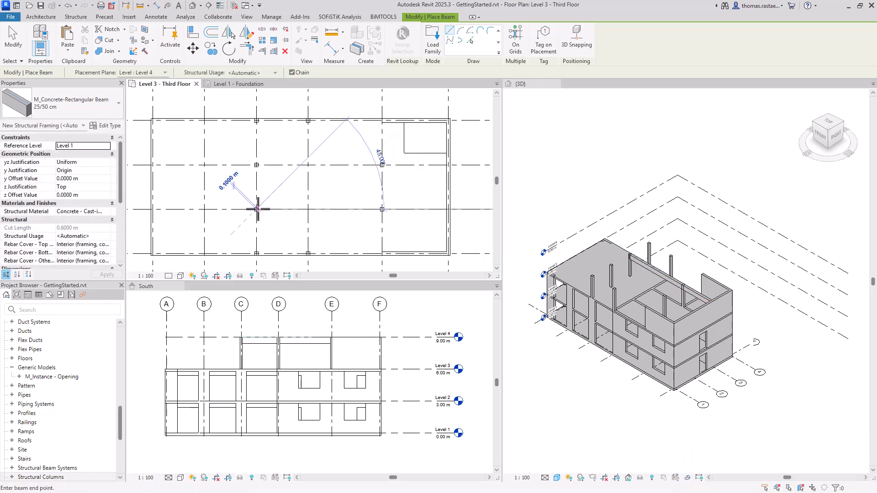
left_click(383, 209)
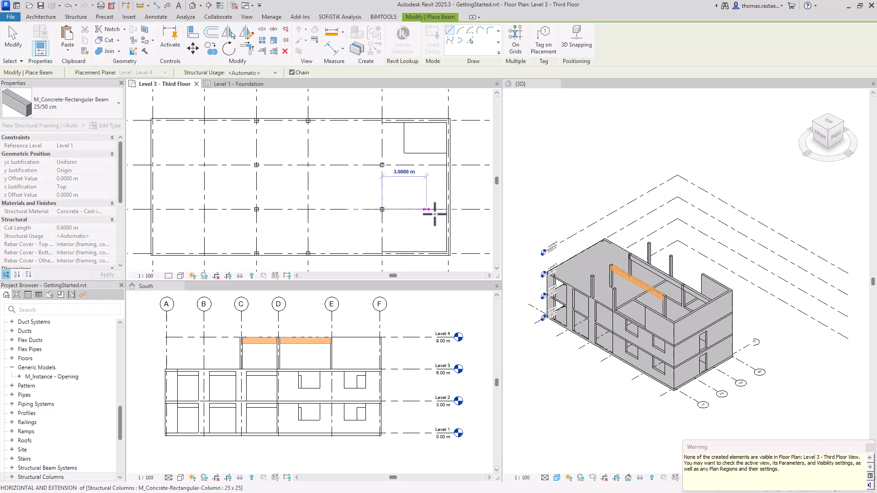
key("Escape")
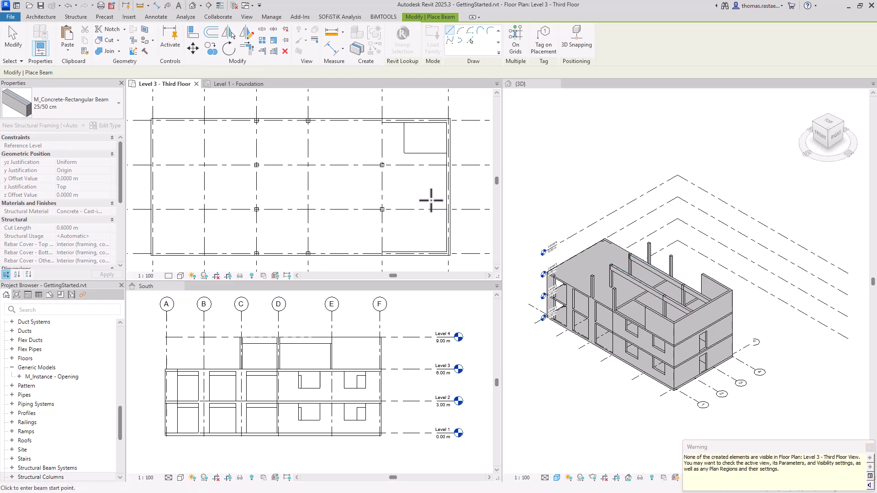
key("Escape")
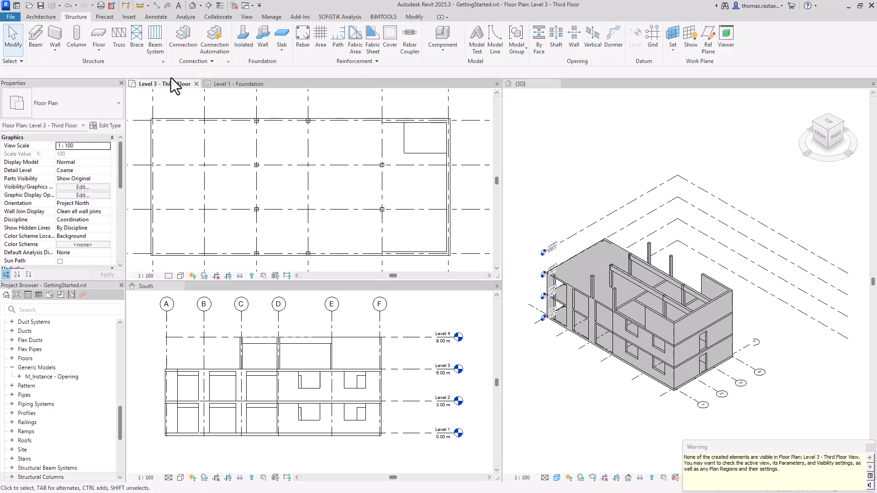
Start a Concrete Slab 20 cm floor on Level 4 and sketch a rectangular boundary from the outer corner at F/4 to grid 1, just west of grid C.
left_click(99, 36)
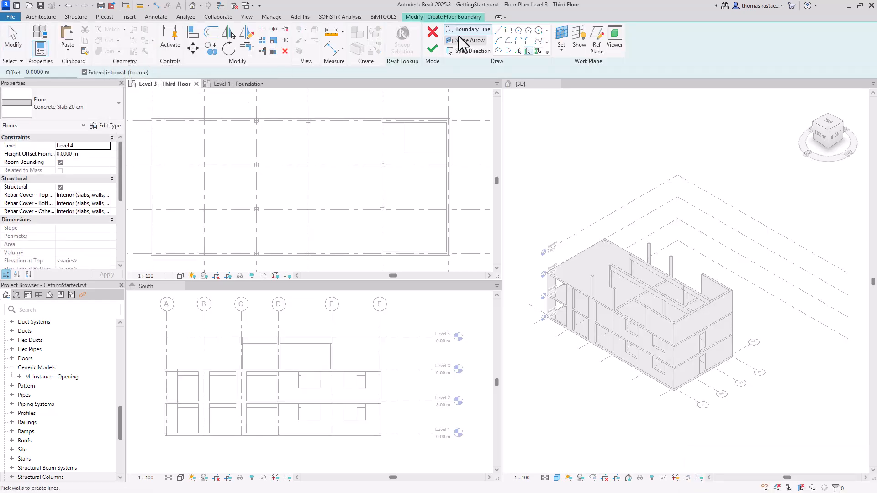
left_click(509, 31)
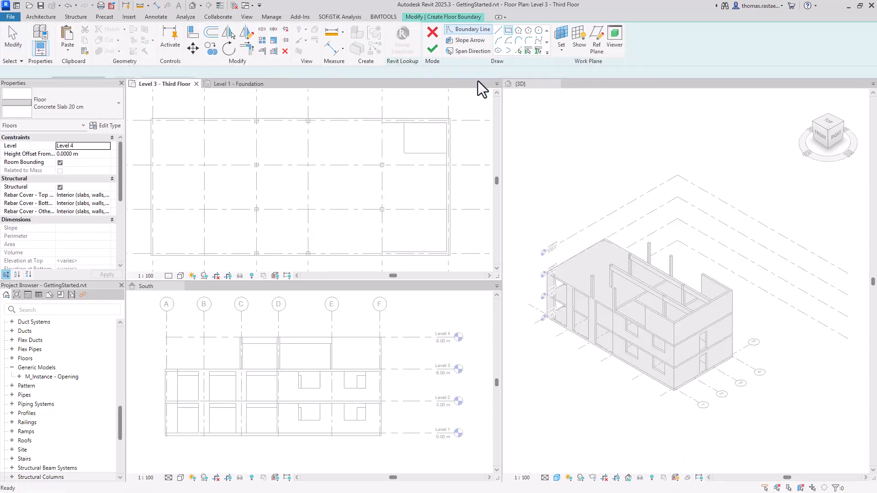
left_click(450, 119)
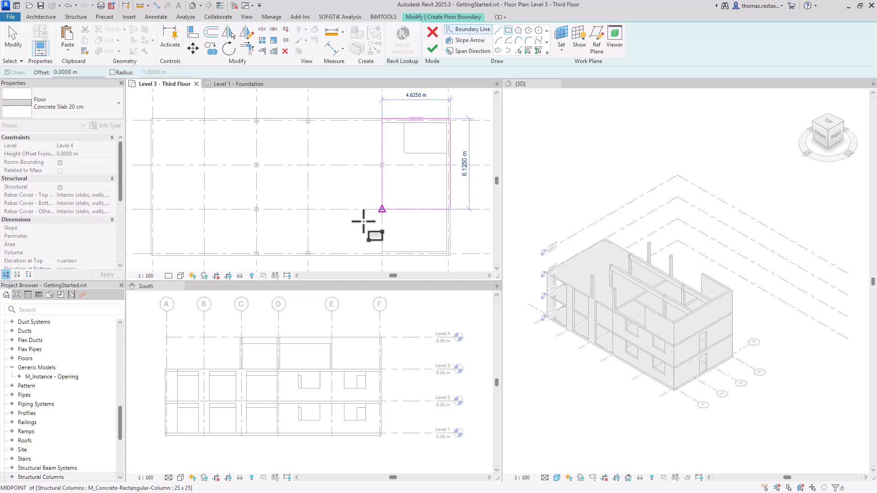
left_click(245, 254)
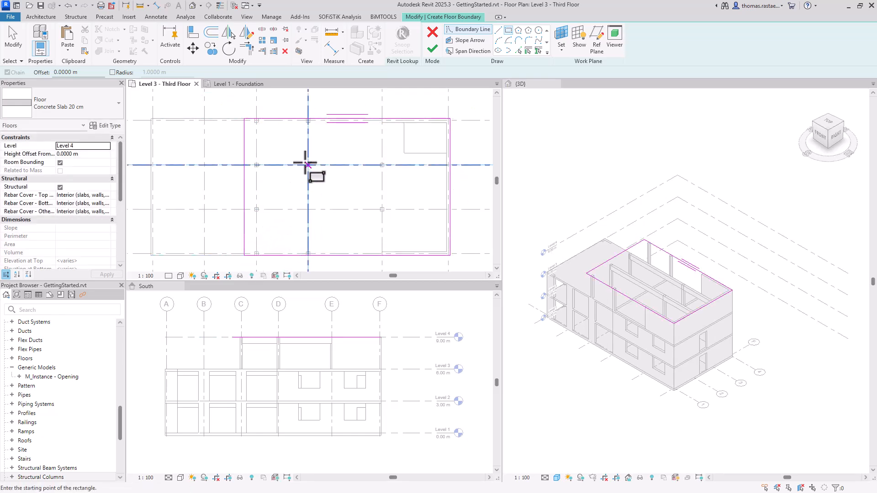
key("Escape")
Set the distance from the slab boundary's edge beside grid C to its opposite edge at grid F to 13.75 m.
left_click(242, 235)
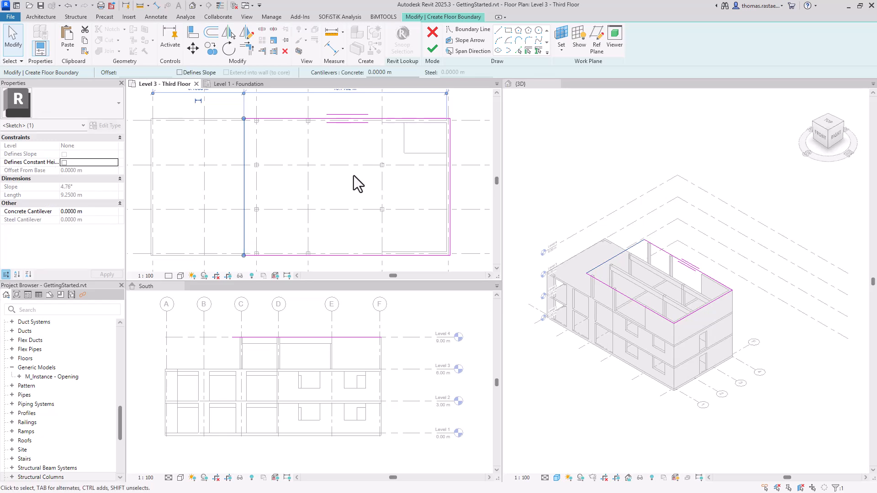
left_click_drag(446, 94, 454, 139)
middle_click_drag(410, 161, 411, 206)
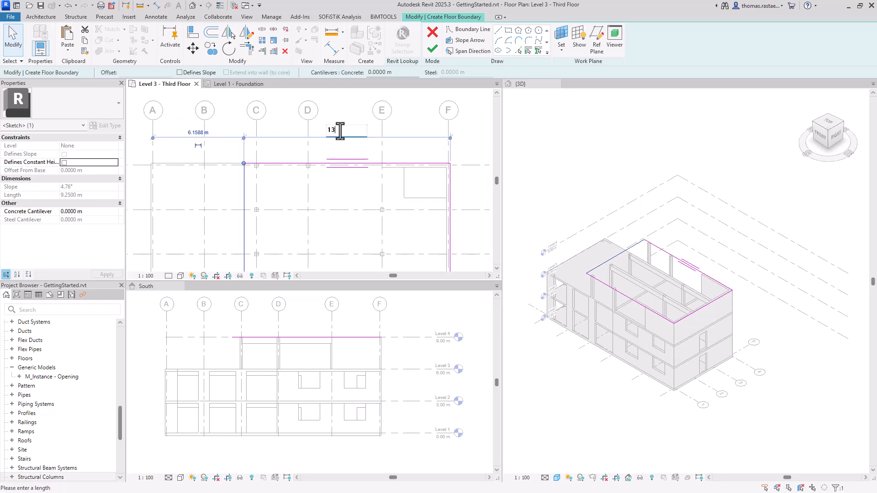
type("5")
key("Return")
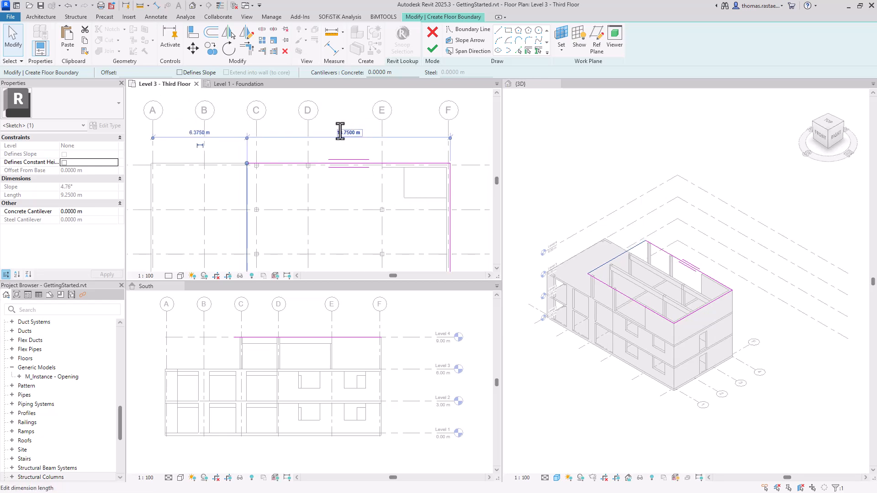
left_click(356, 108)
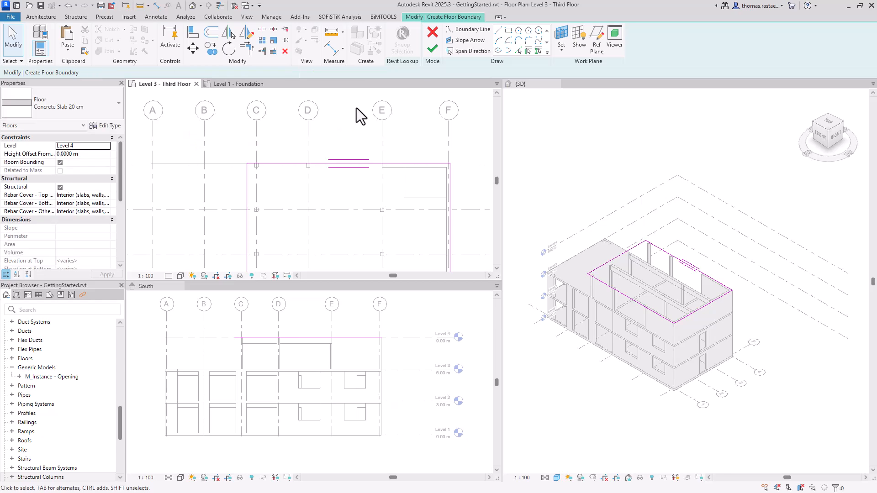
Finish the Level 4 floor sketch, attach the walls reaching that level to the slab's bottom, and clear the slab selection.
left_click(432, 48)
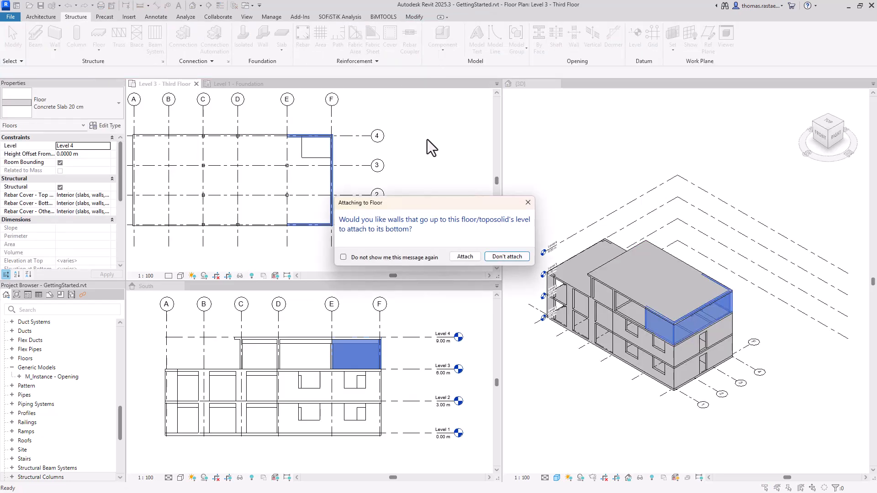
left_click(464, 257)
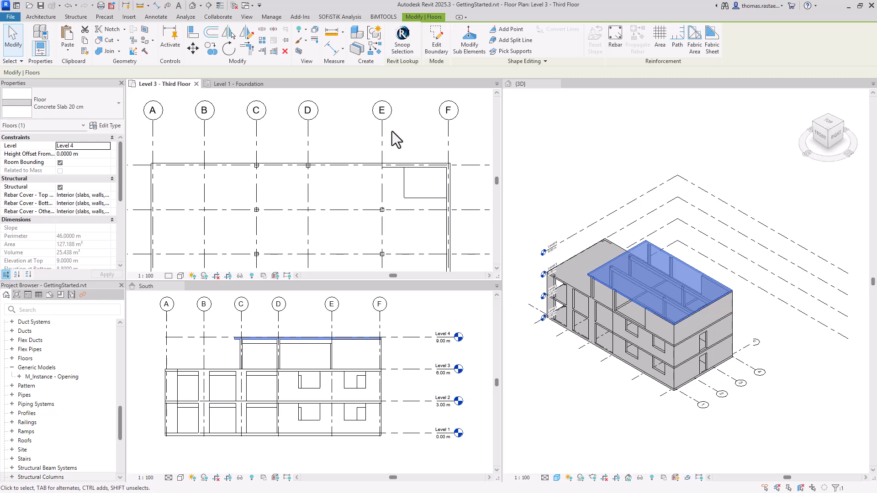
left_click(640, 455)
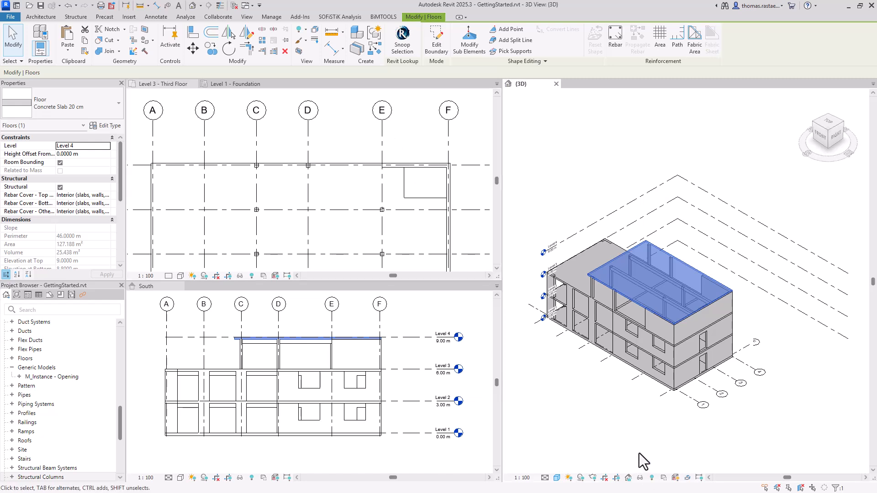
middle_click_drag(647, 448, 653, 393)
left_click(652, 394)
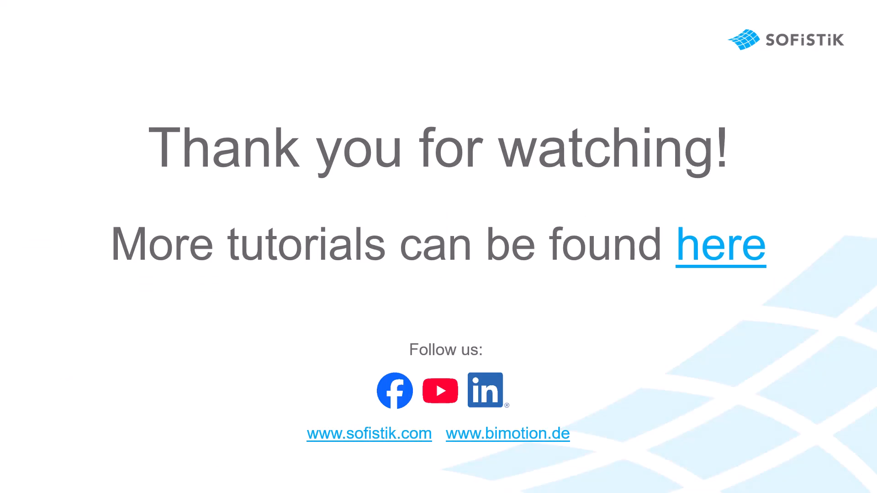